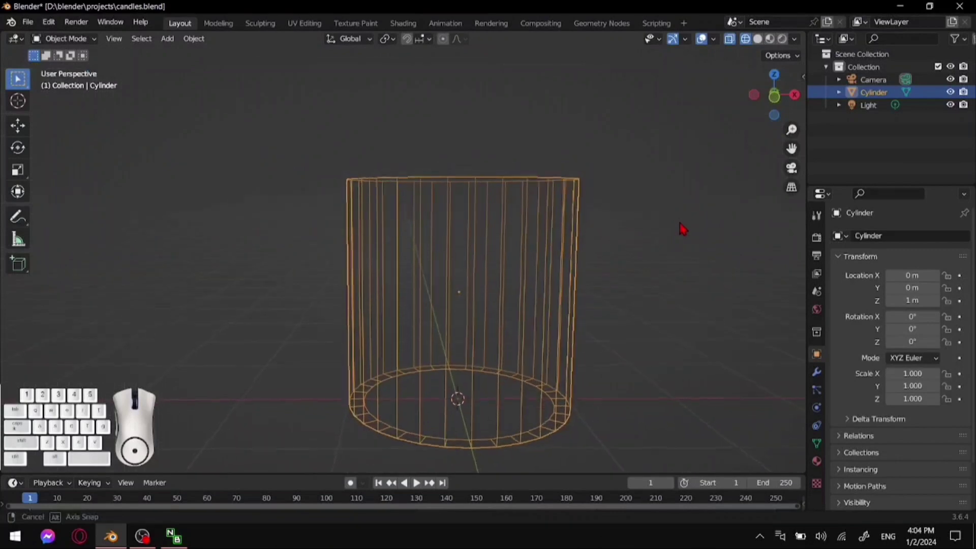
Duplicate the cylinder in place and scale the copy down slightly so it fits inside the original
key(shift+d)
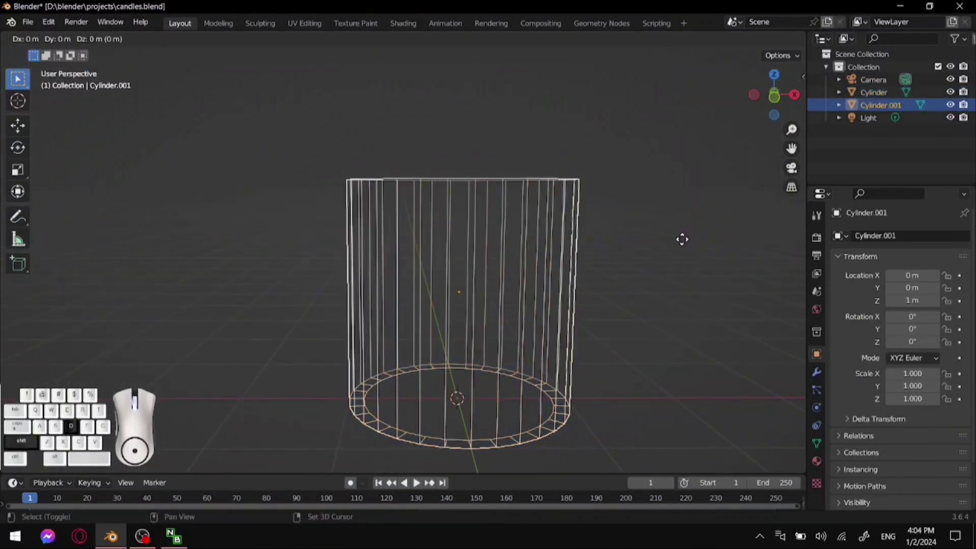
right_click(682, 239)
key(s)
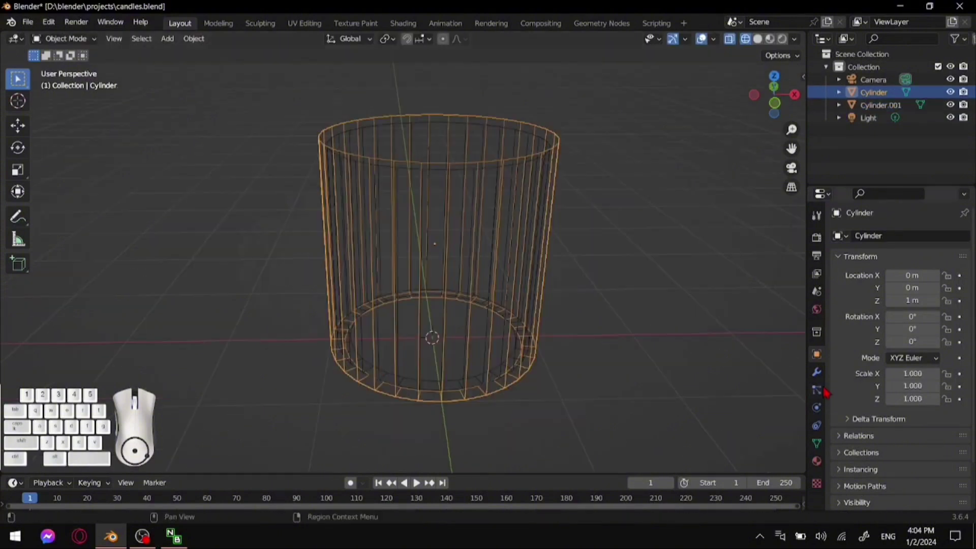
Add a Solidify modifier to the outer cylinder and set its thickness to 0.05 m
click(816, 372)
click(867, 237)
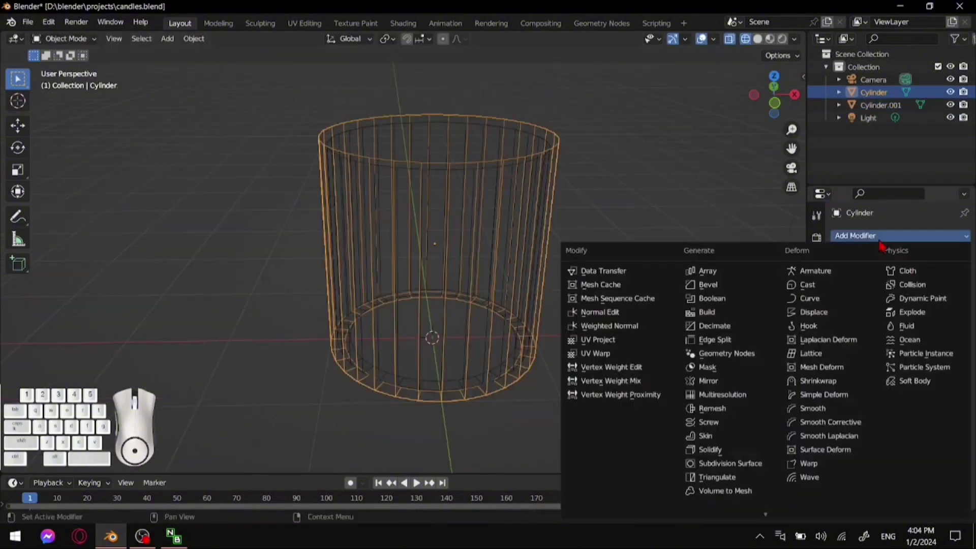
click(747, 453)
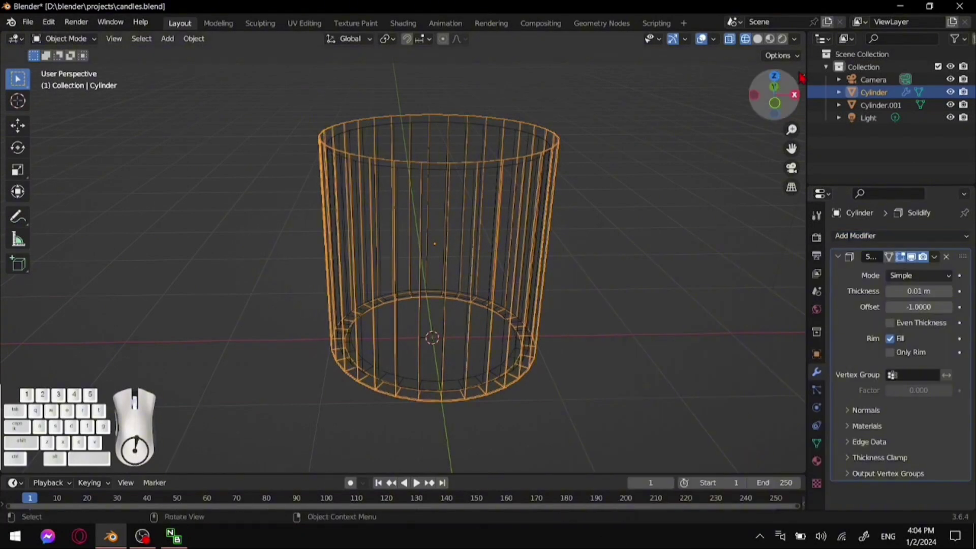
click(758, 40)
middle_drag(697, 227, 700, 257)
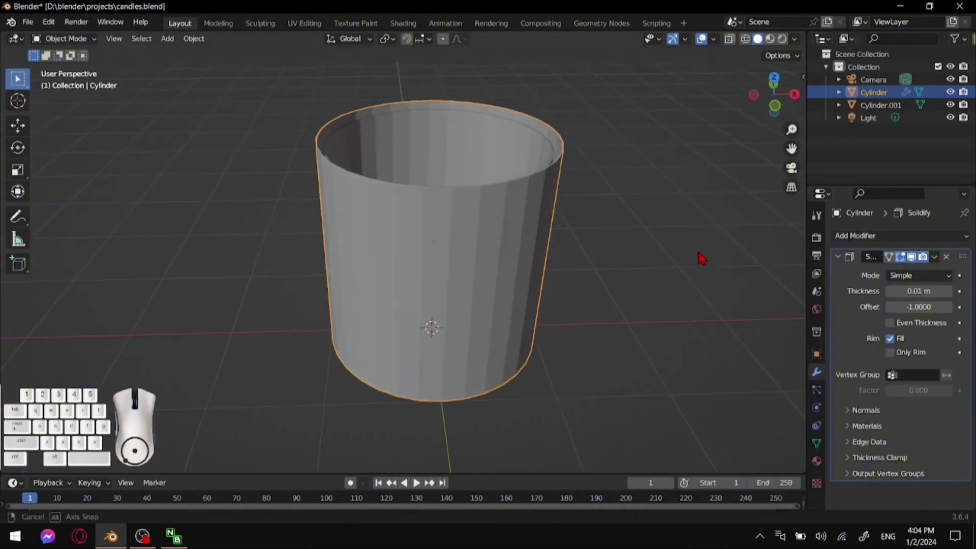
click(949, 293)
click(948, 294)
click(948, 295)
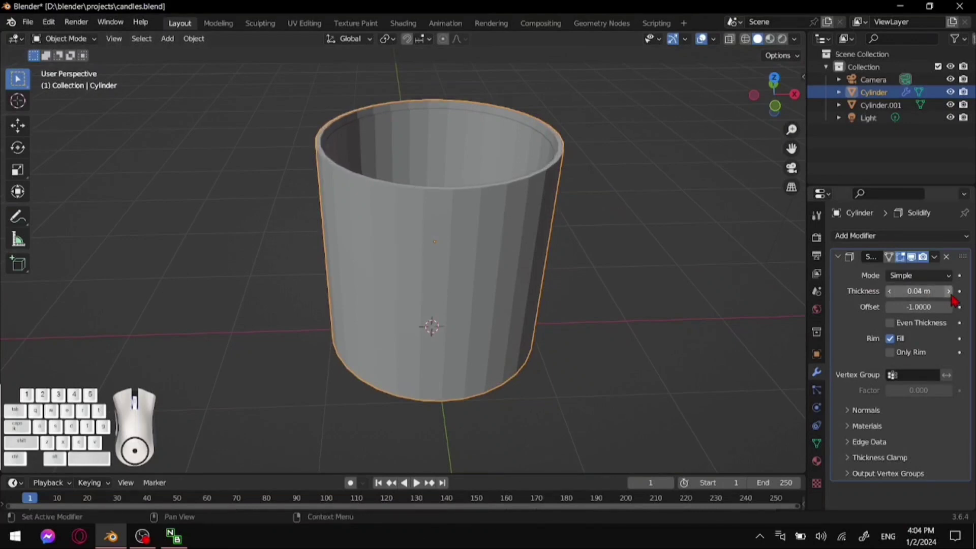
click(949, 294)
click(679, 272)
middle_drag(680, 273, 697, 294)
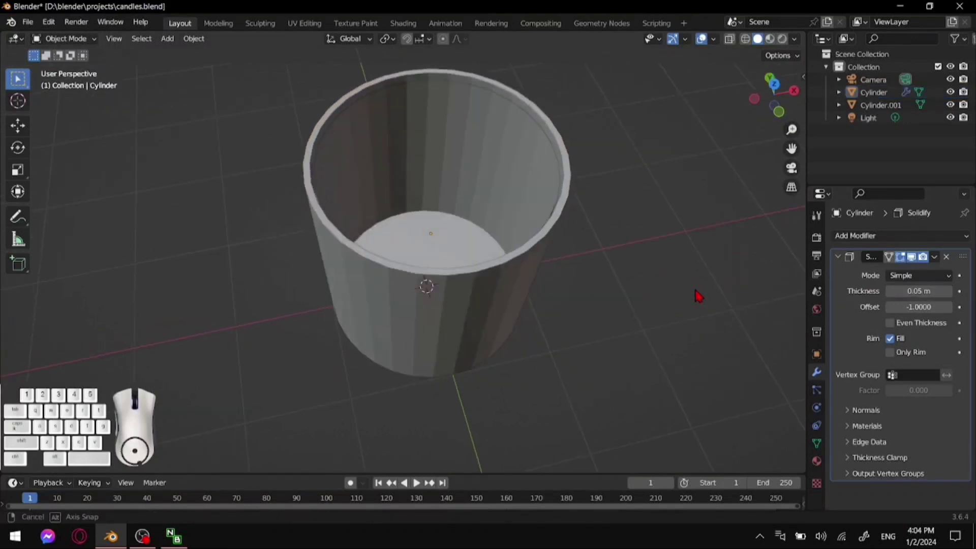
Select the inner cylinder's upper rim edge loop in Edit Mode and fill it with a face
click(560, 179)
click(753, 234)
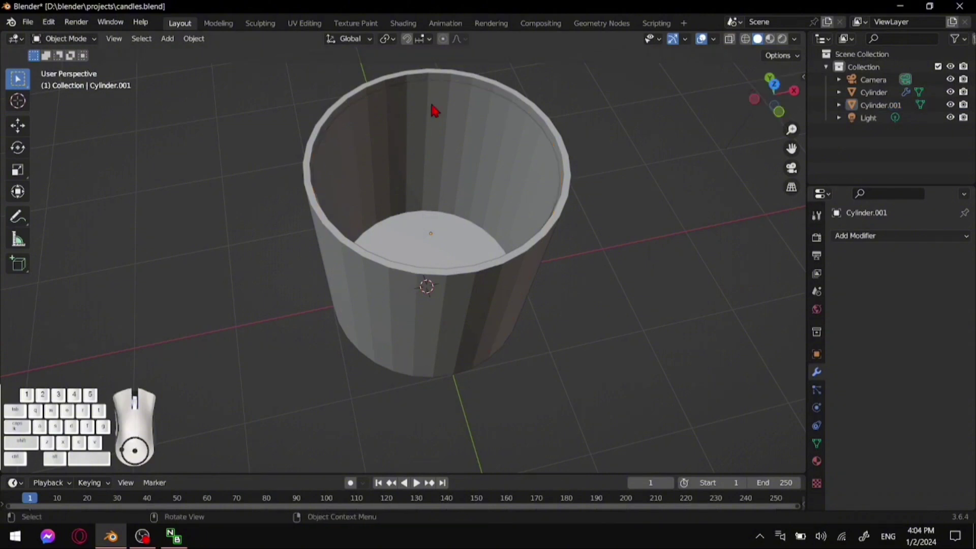
click(534, 130)
key(Tab)
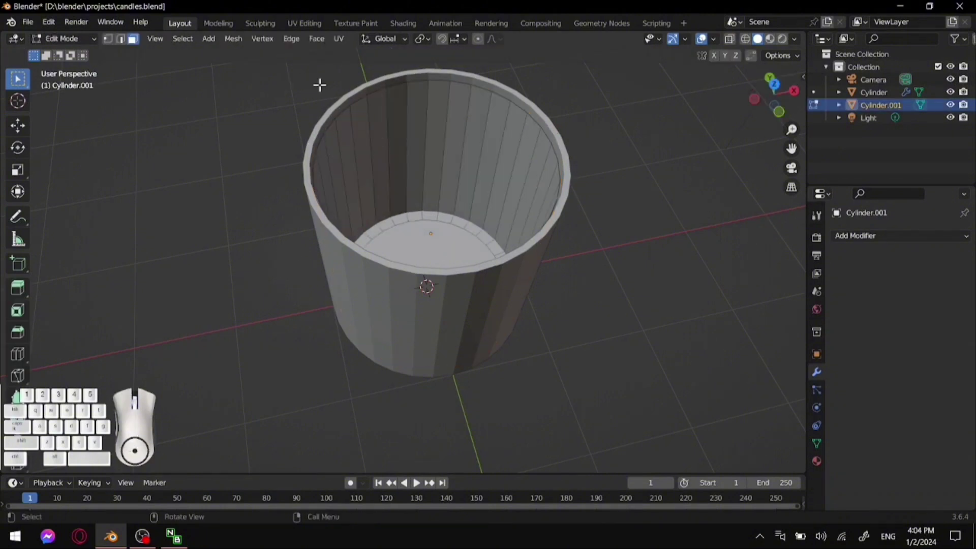
middle_drag(320, 85, 540, 131)
alt+shift+click(540, 131)
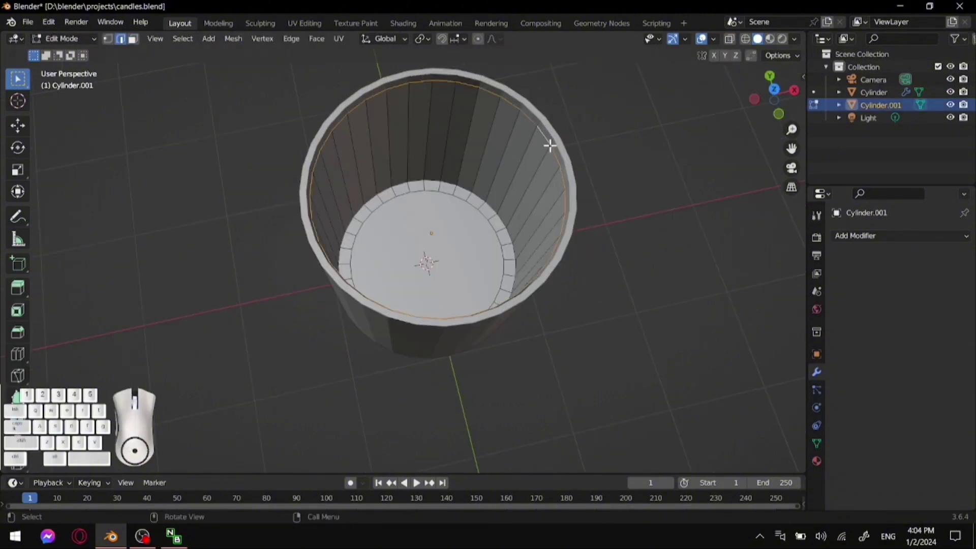
key(f)
Inset the inner cylinder's new top face and extrude the inset face slightly downward to form a first recess
key(KP_7)
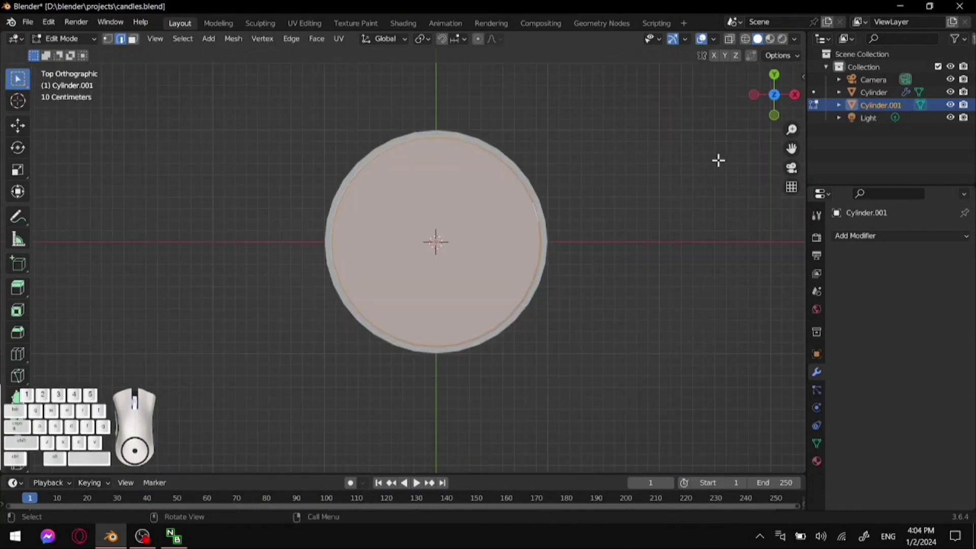
key(i)
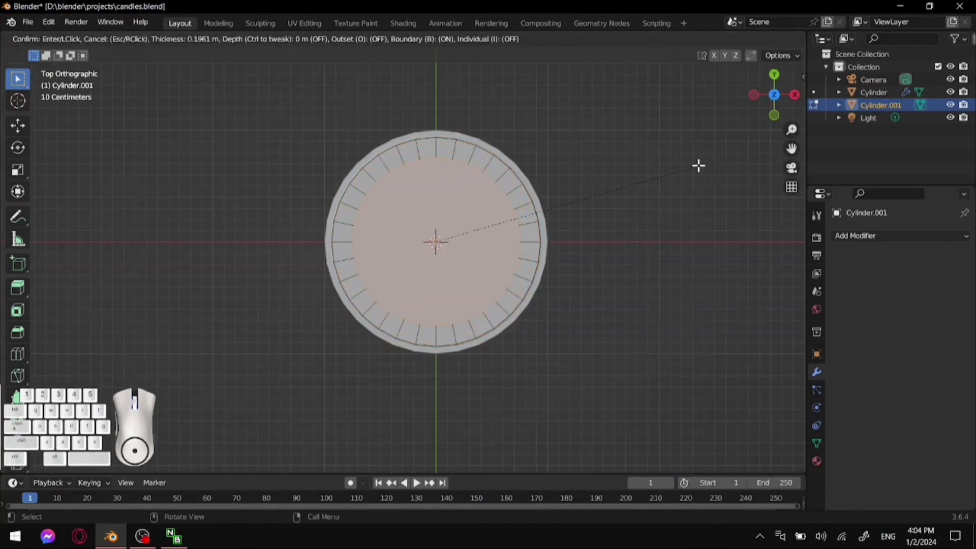
click(702, 168)
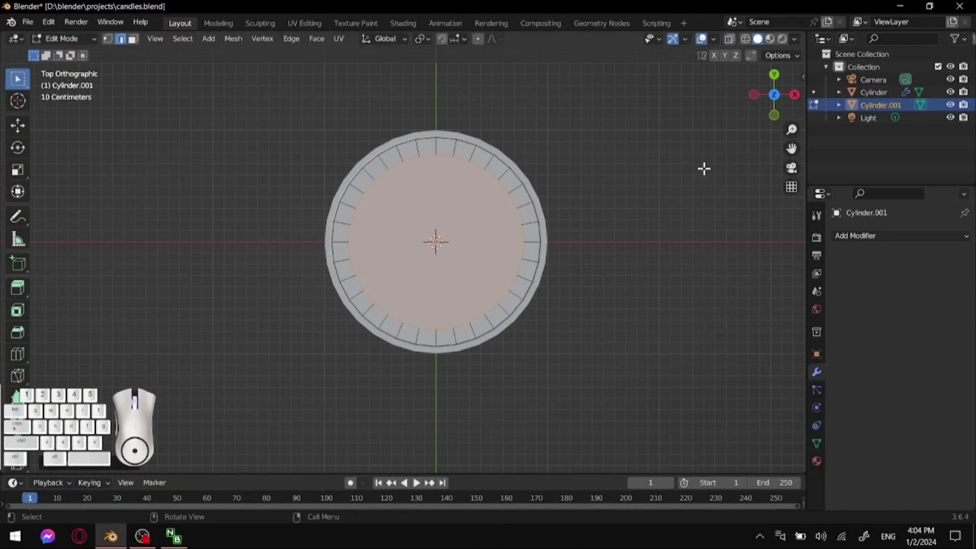
click(745, 39)
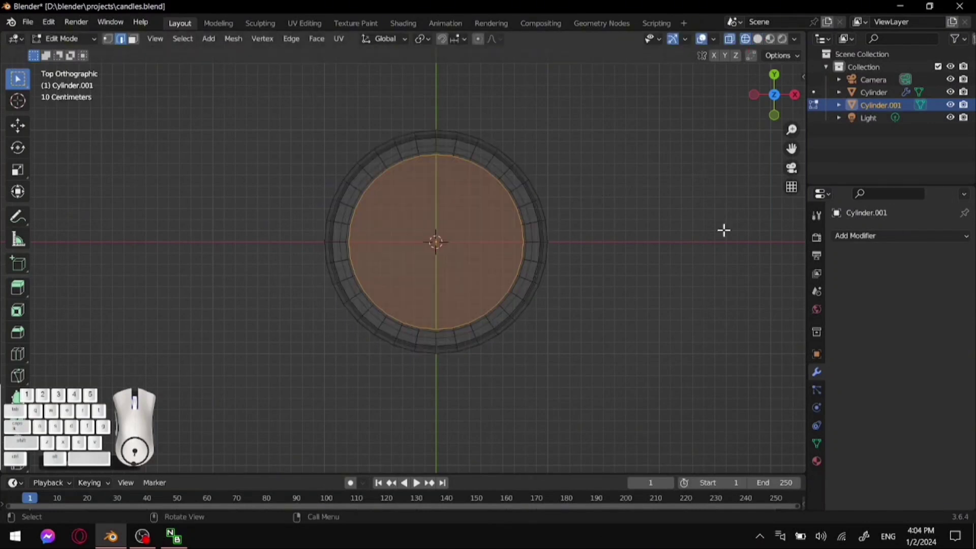
key(KP_1)
key(e)
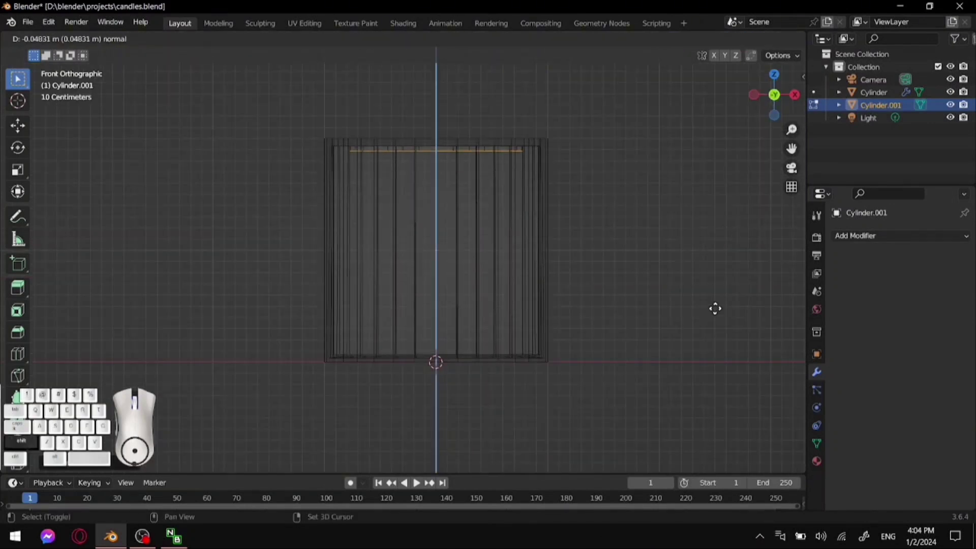
click(718, 372)
Inset the recessed face by about 0.18 m and extrude it slightly downward to form a second, deeper recess
middle_drag(724, 190, 713, 247)
key(i)
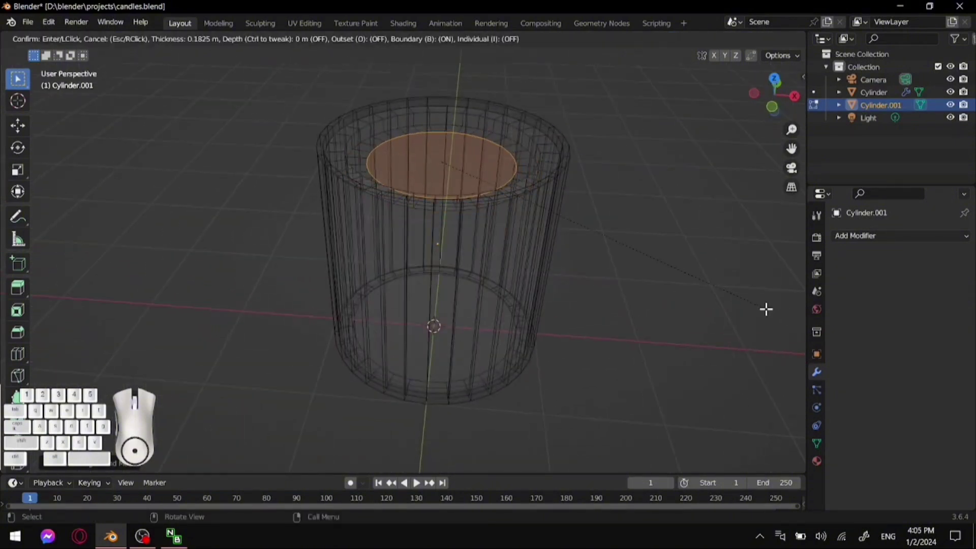
click(766, 309)
key(e)
click(757, 318)
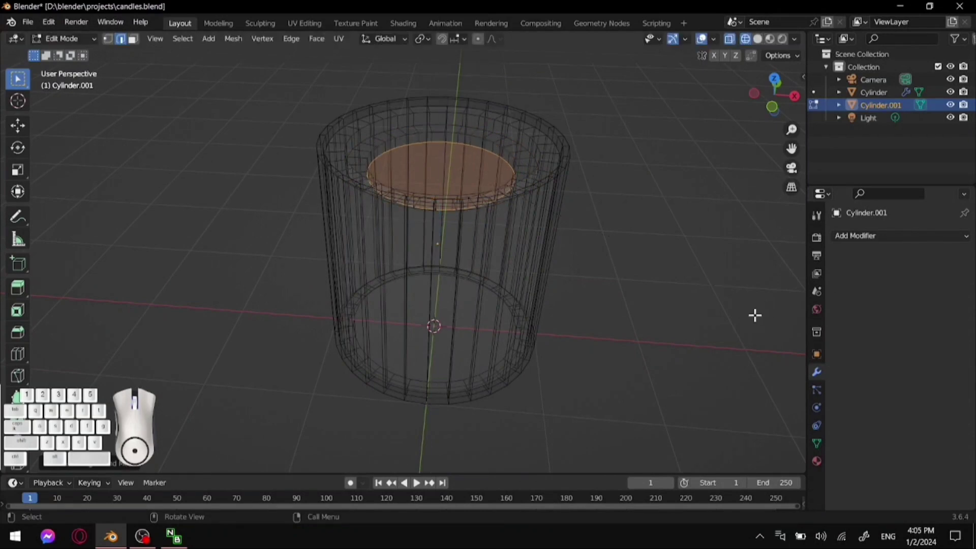
Scale the lower edge loops of both recesses inward so that the recess walls slope toward the centre
middle_drag(754, 315, 677, 264)
click(757, 40)
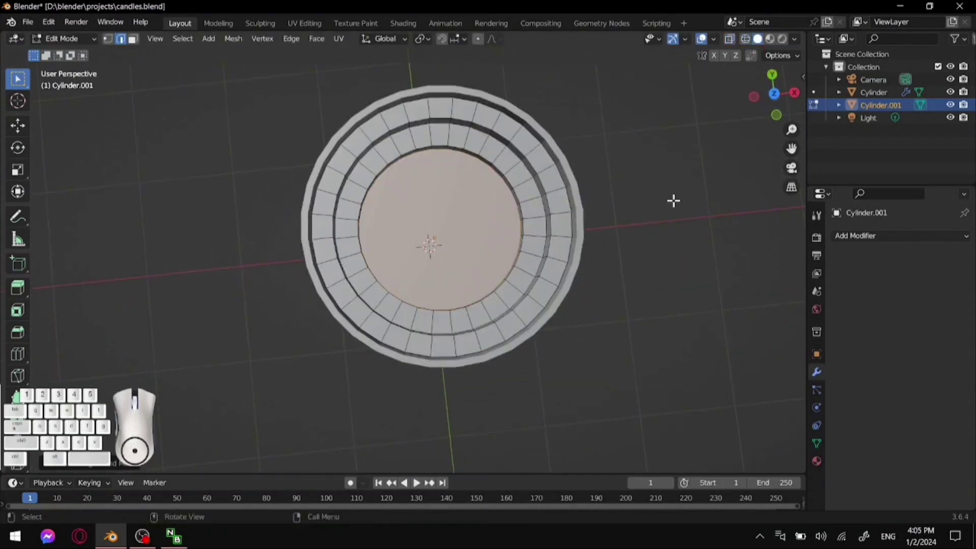
key(alt+a)
middle_drag(697, 231, 693, 170)
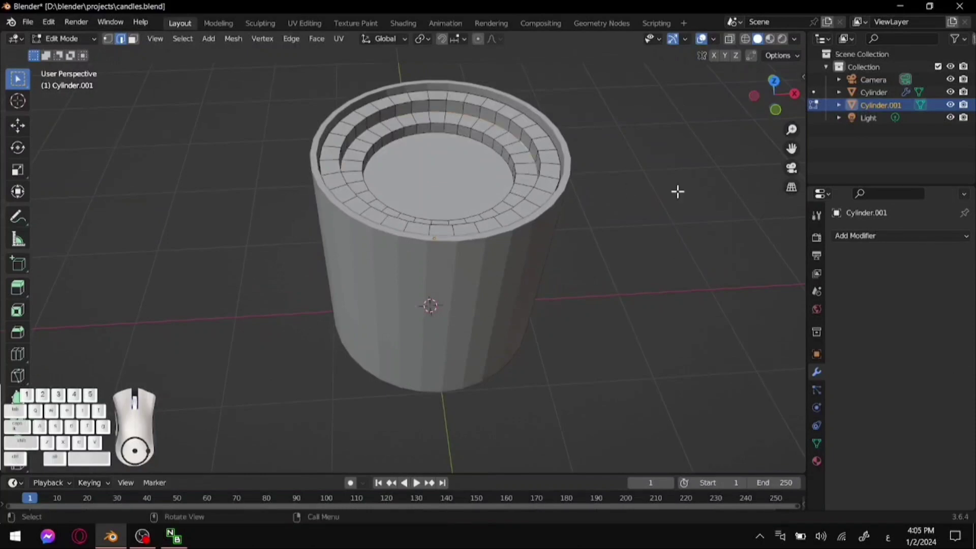
key(s)
click(645, 196)
alt+shift+click(504, 163)
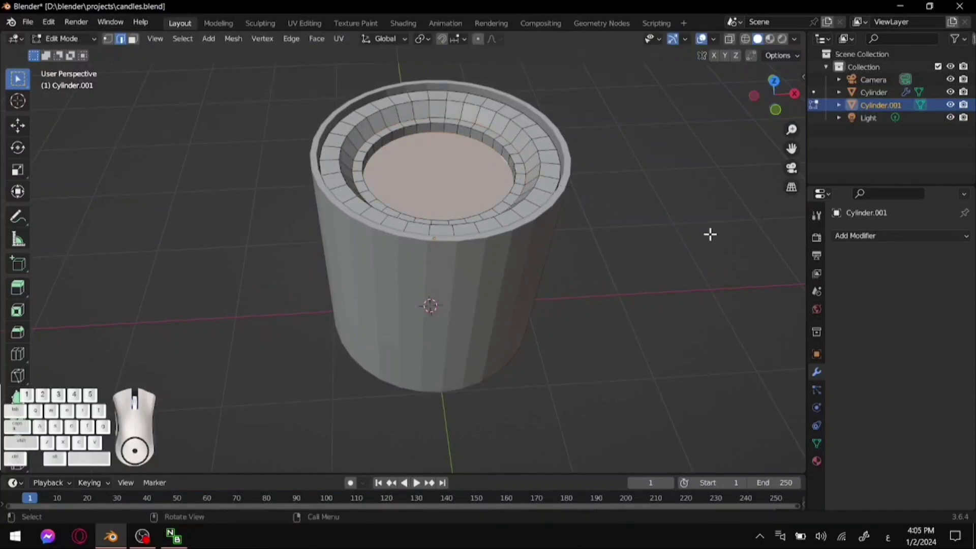
key(s)
click(638, 224)
Scale the upper edge loop of the first recess outward toward the rim and return to Object Mode
alt+click(527, 139)
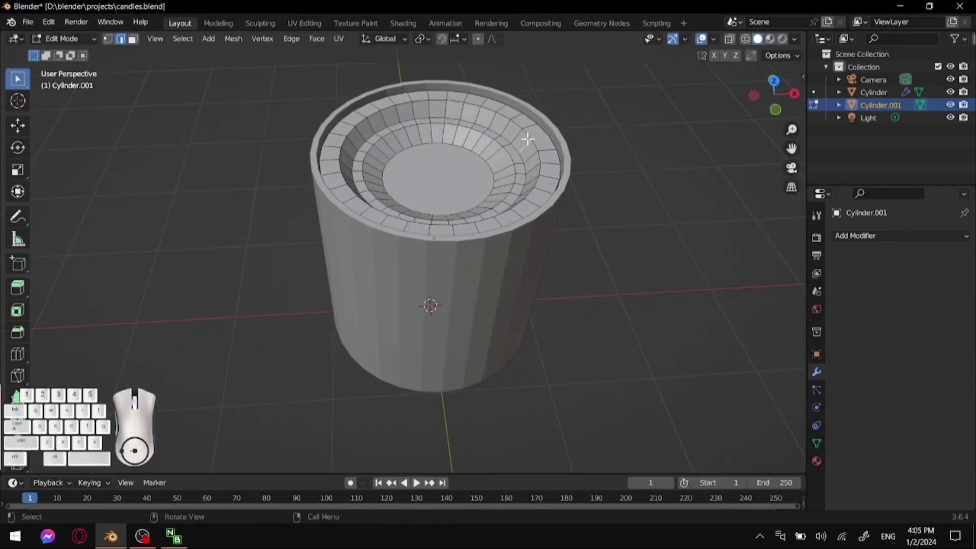
key(s)
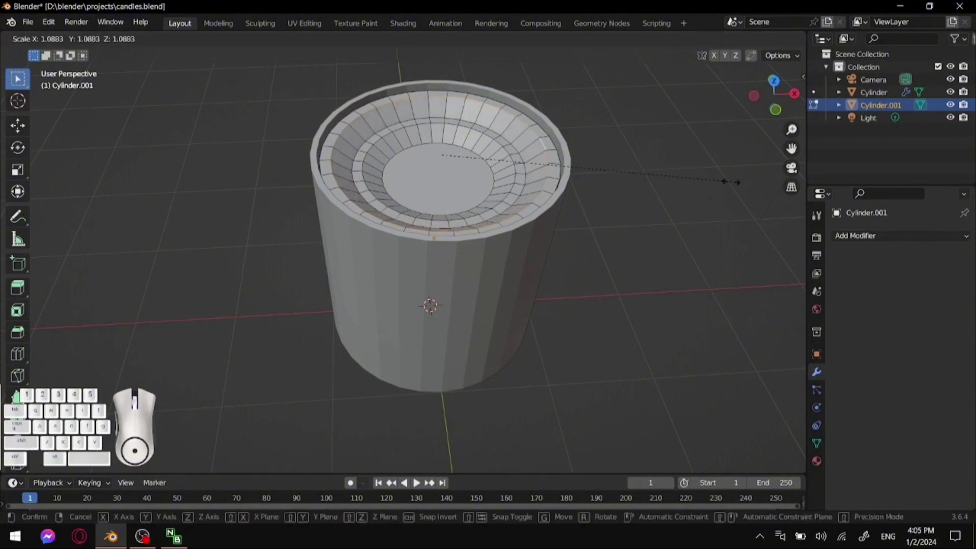
click(702, 187)
key(Tab)
click(636, 233)
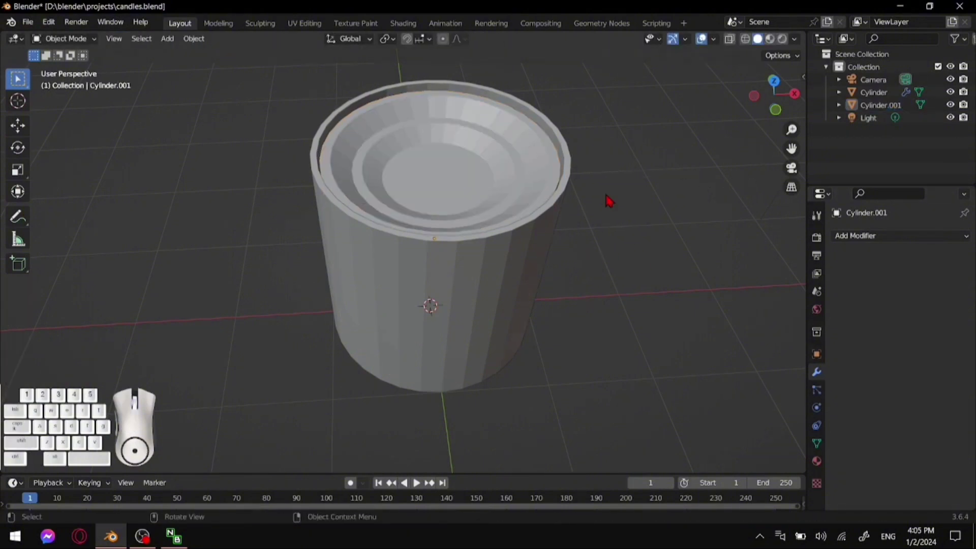
Add a Catmull-Clark Subdivision Surface modifier to the inner cylinder with viewport levels set to 3
click(527, 178)
click(887, 236)
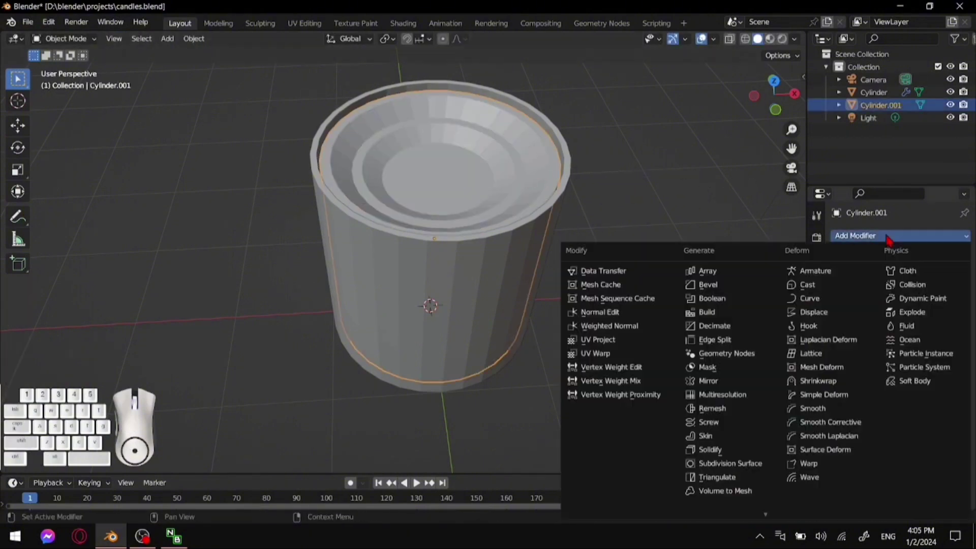
click(743, 464)
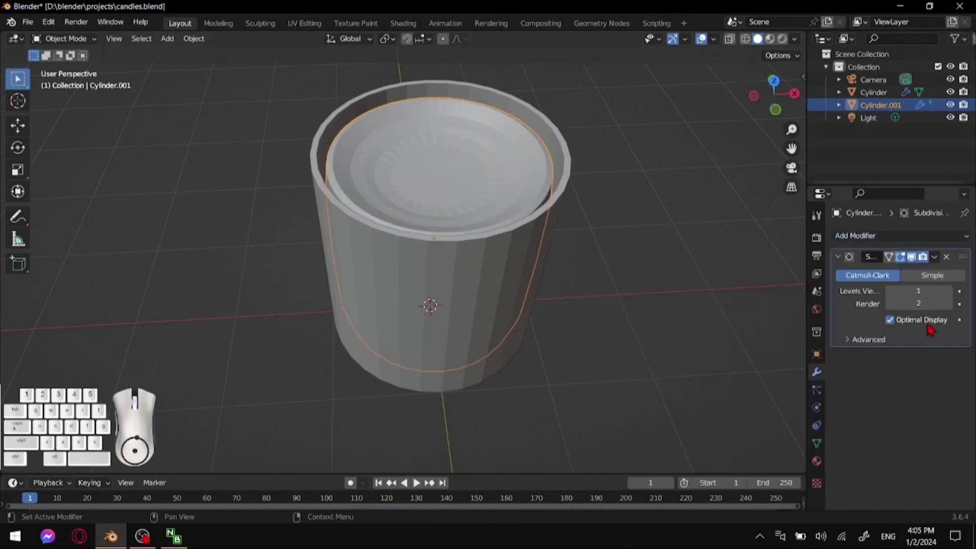
click(949, 292)
click(948, 291)
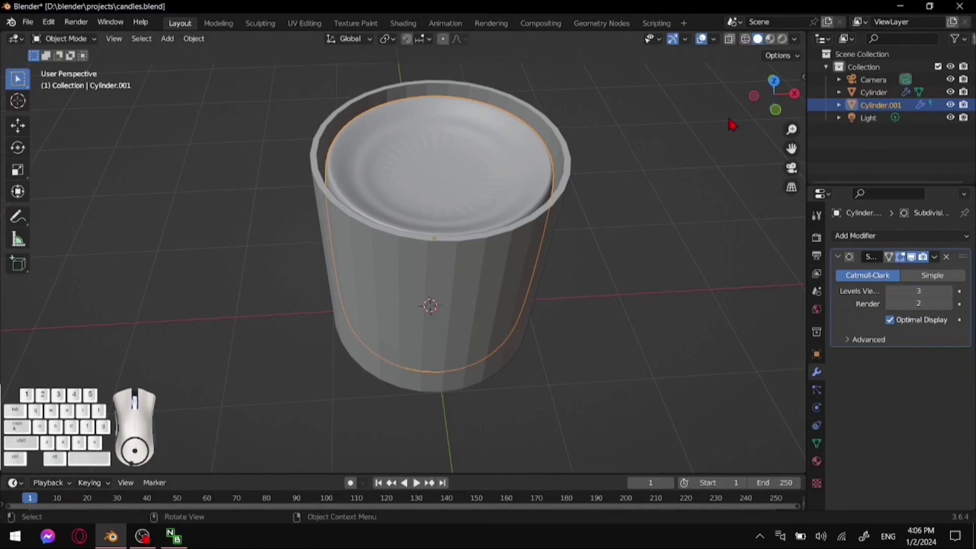
click(710, 252)
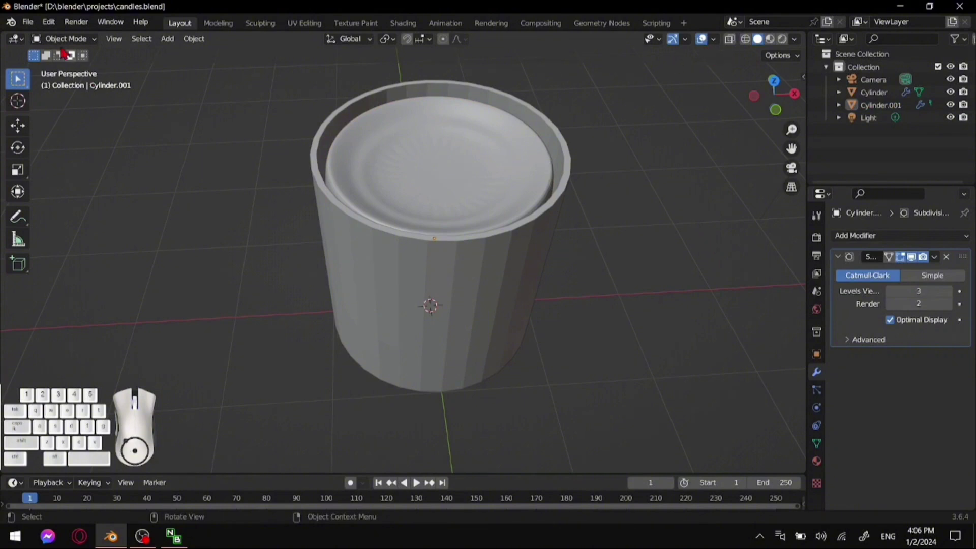
Add a loop cut around the inner cylinder's side wall in Edit Mode and slide it close to the top edge
click(392, 174)
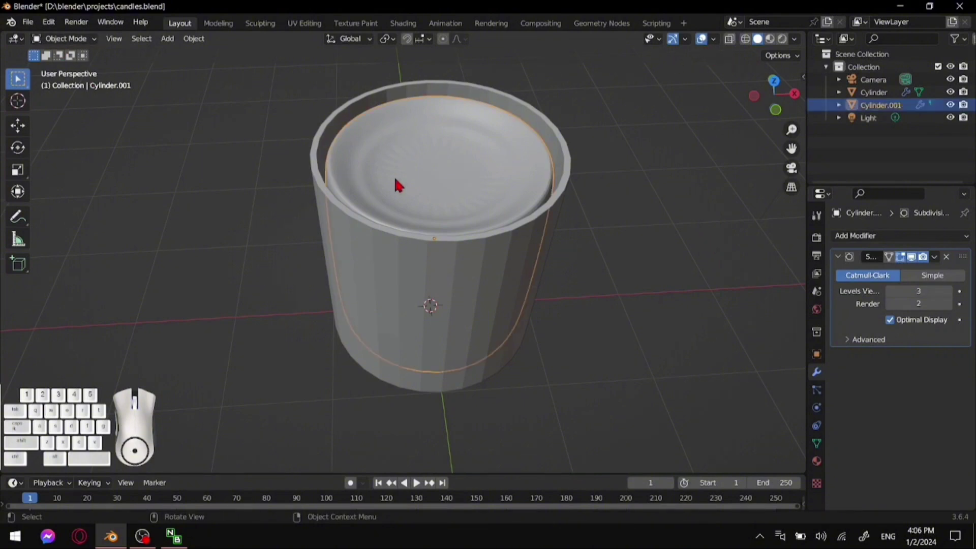
click(83, 42)
click(90, 68)
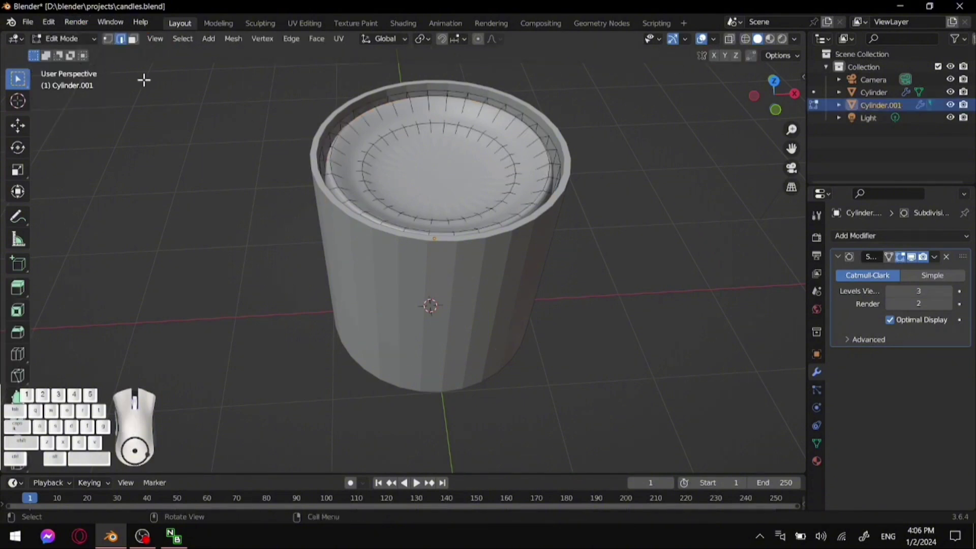
click(745, 38)
middle_drag(669, 257, 683, 196)
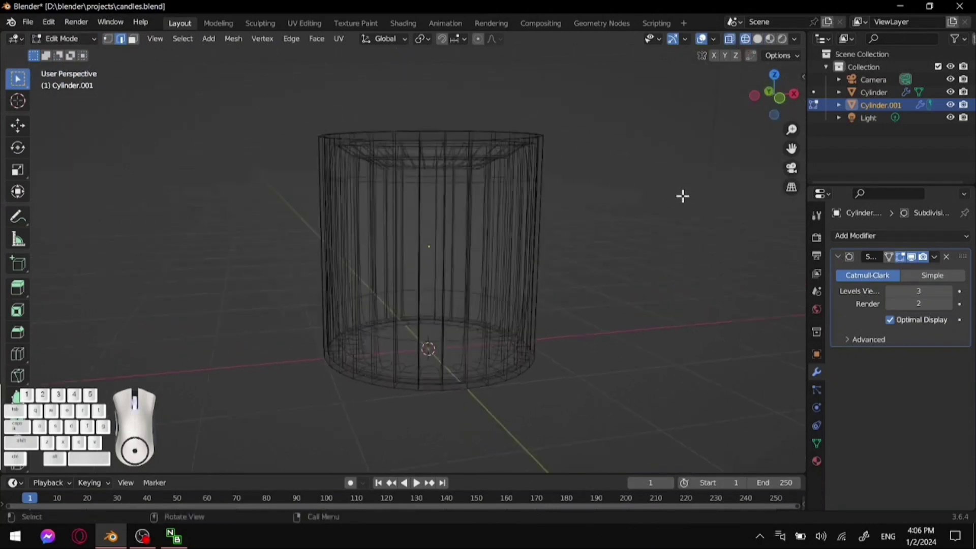
key(a)
key(ctrl+r)
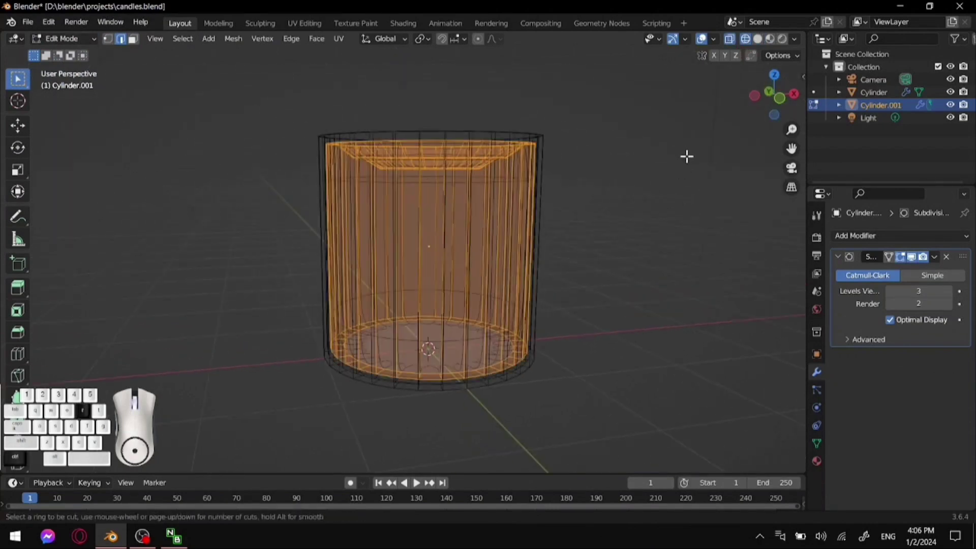
click(491, 192)
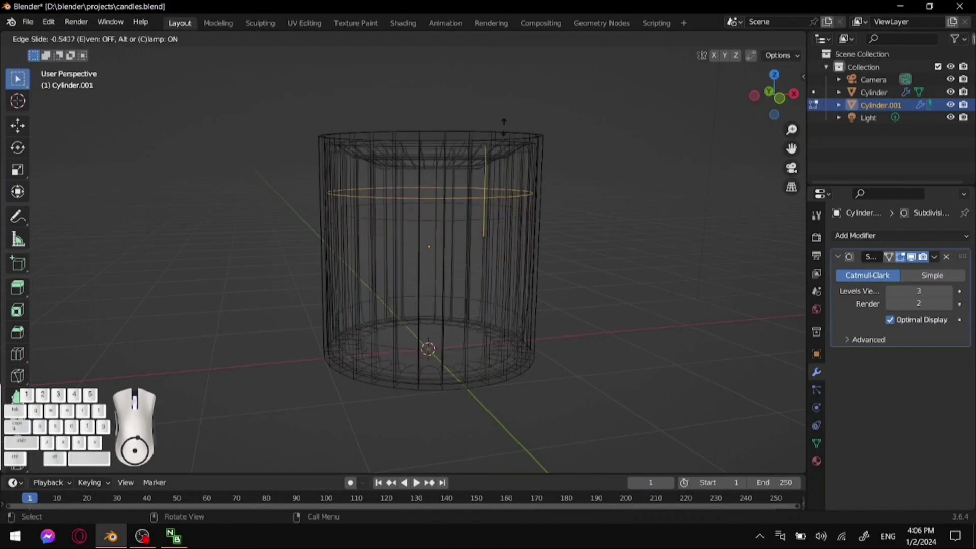
click(510, 95)
Add another loop cut around the inner cylinder's side wall and slide it close to the bottom edge
key(ctrl+r)
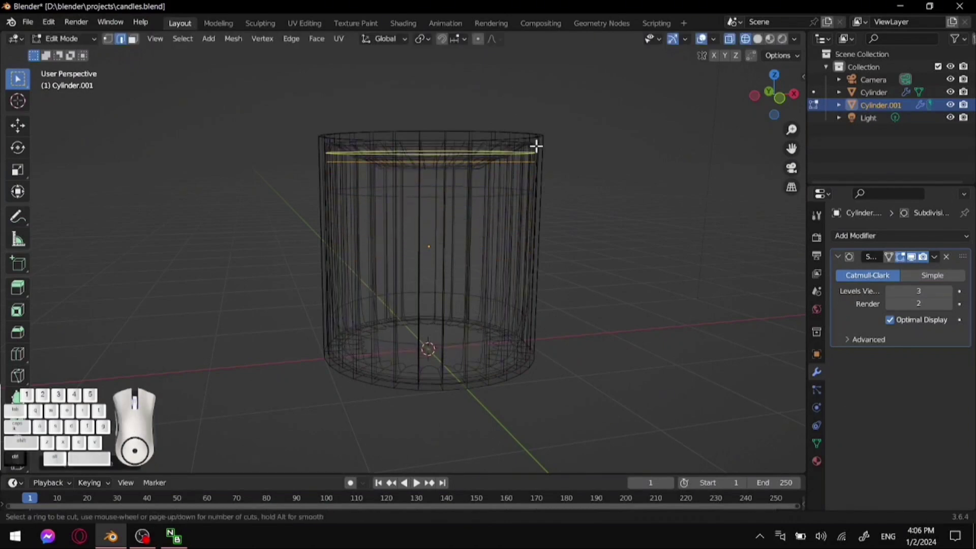
click(488, 244)
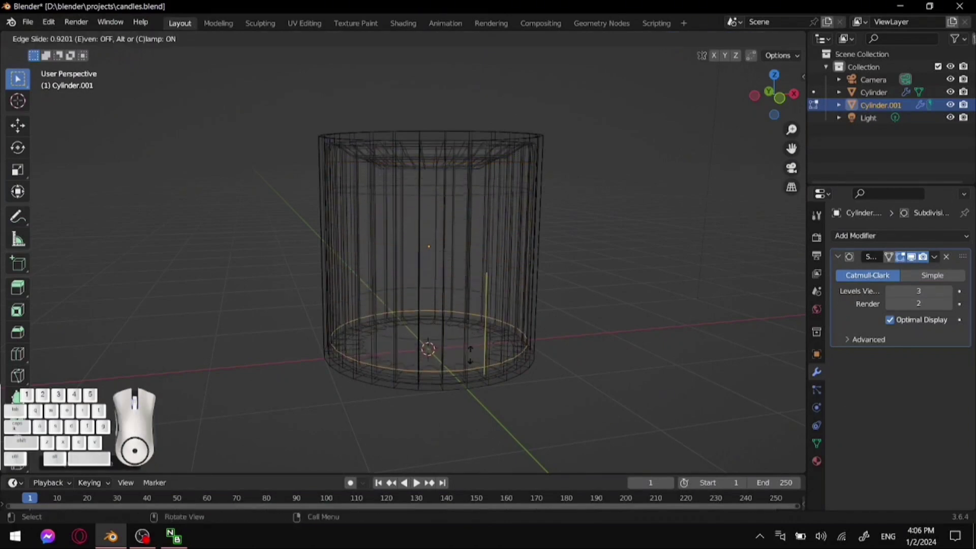
click(596, 304)
middle_drag(641, 214, 634, 294)
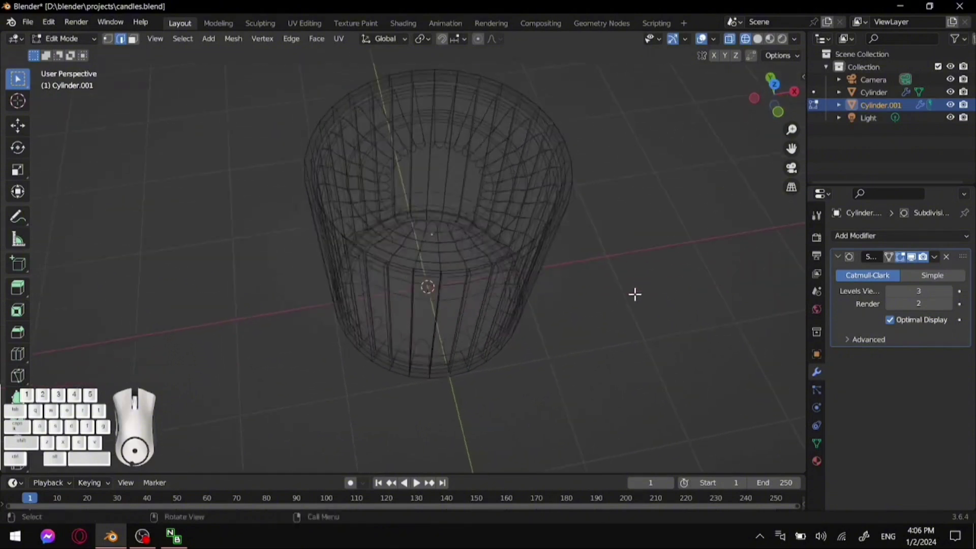
Scale the entire inner cylinder mesh up by a factor of about 1.02 in Top view to fit closer to the container wall
key(a)
key(KP_7)
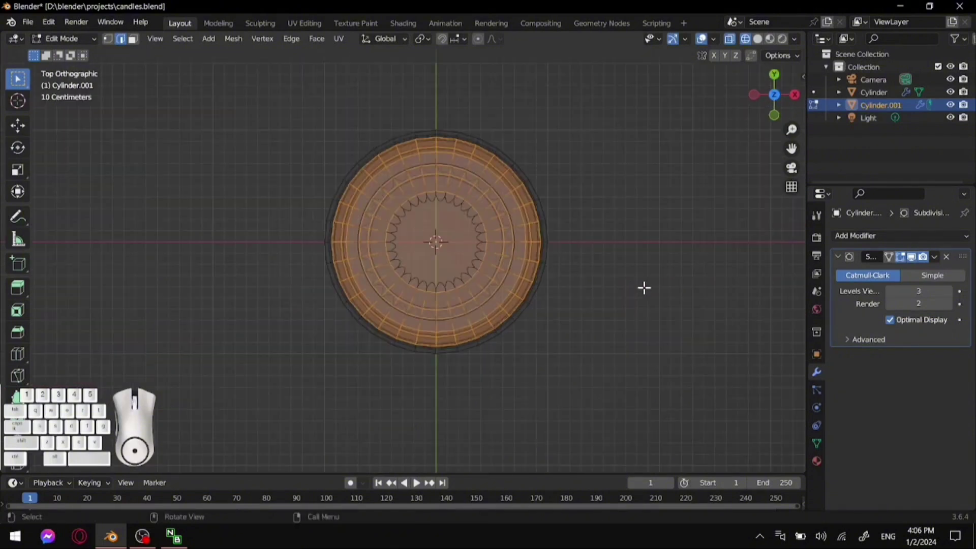
key(s)
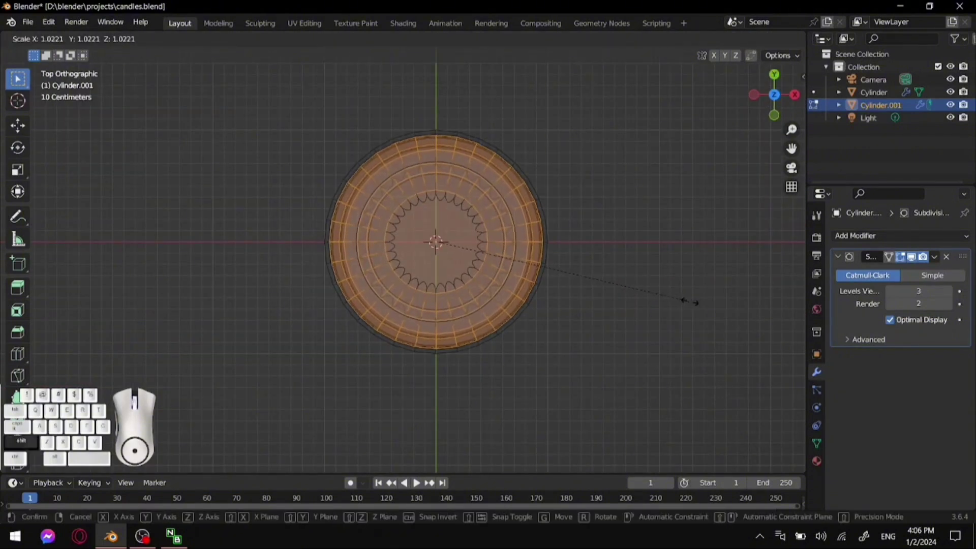
click(681, 301)
key(alt+a)
middle_drag(684, 300, 710, 138)
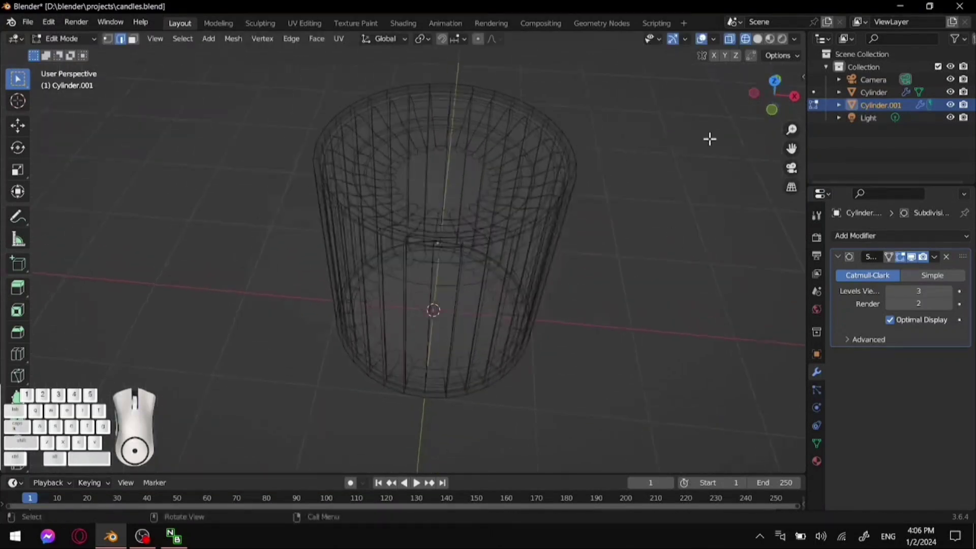
Display the model in Material Preview shading and return to Object Mode
click(769, 39)
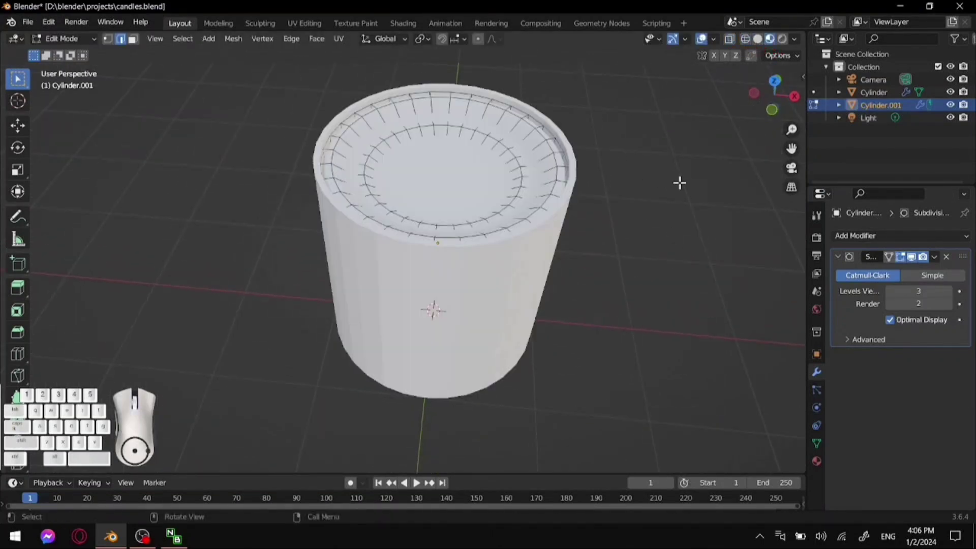
key(Tab)
middle_drag(697, 207, 647, 135)
Create a new material for the inner wax cylinder and set its base color to a pale beige
click(502, 143)
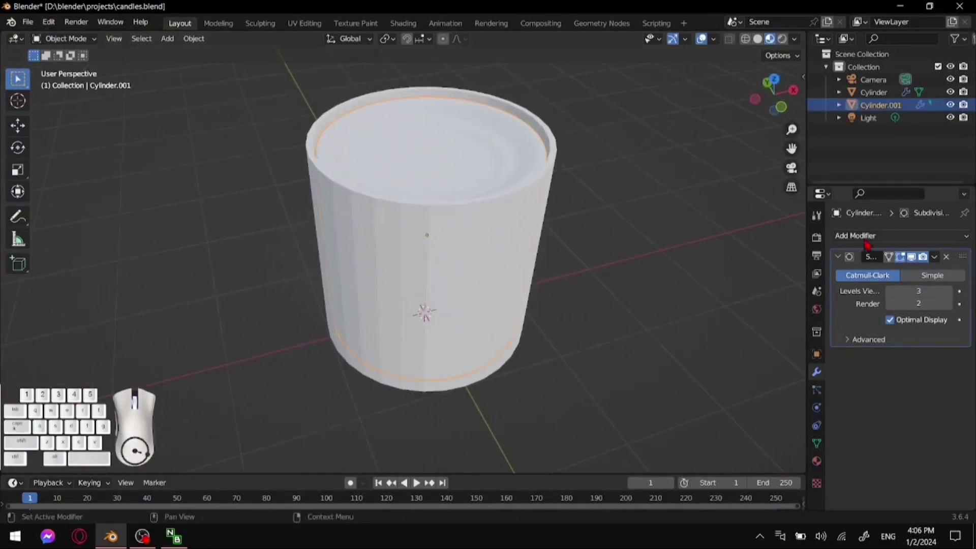
click(816, 461)
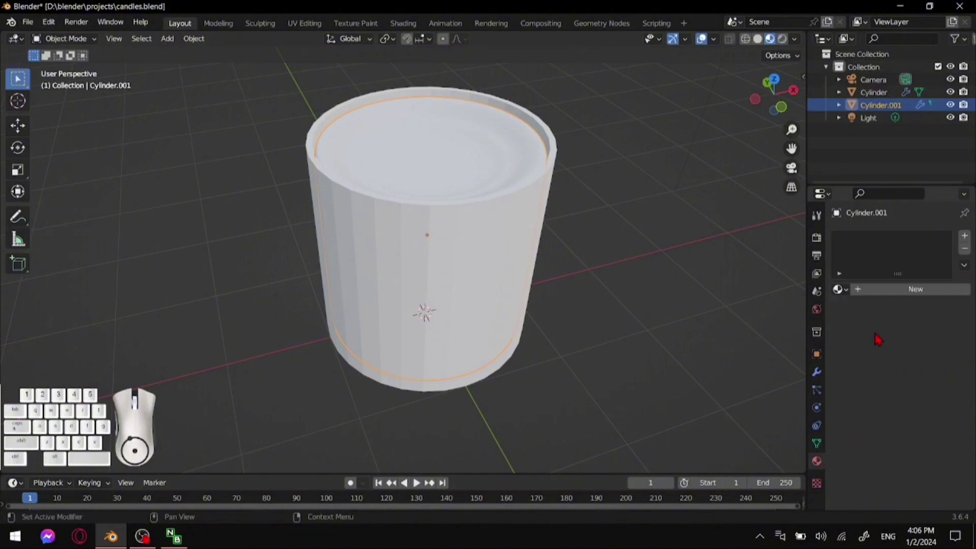
click(890, 292)
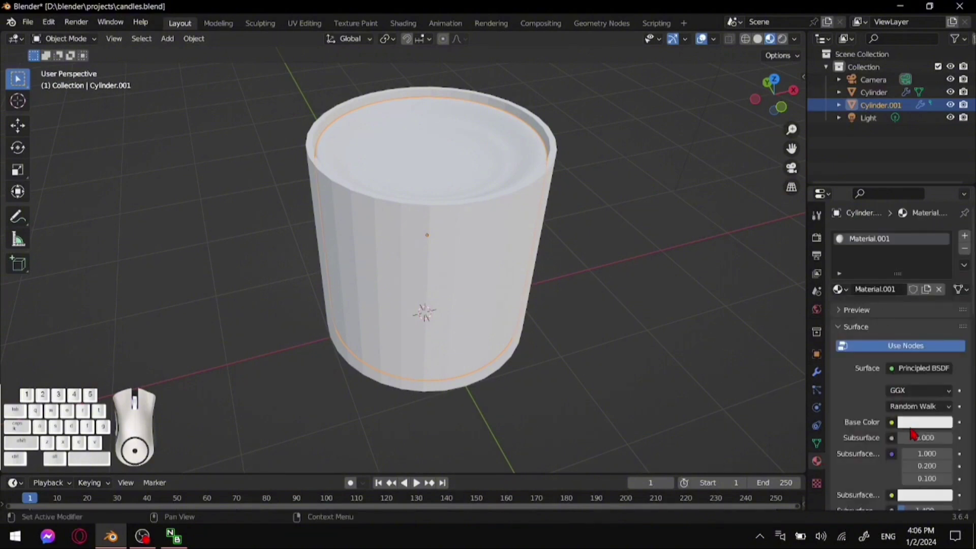
click(913, 426)
mouse_move(862, 300)
mouse_down()
mouse_move(890, 302)
mouse_move(880, 297)
mouse_up()
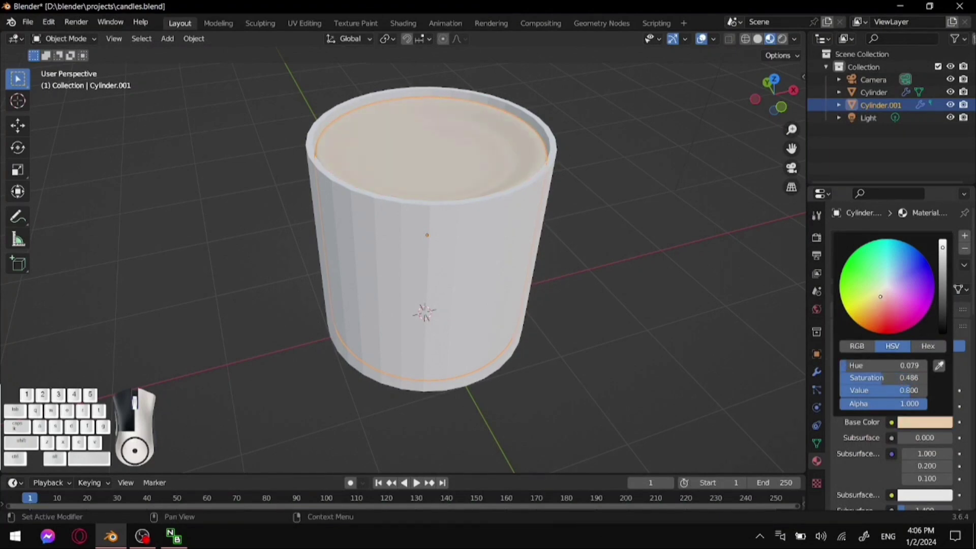
drag(880, 296, 875, 295)
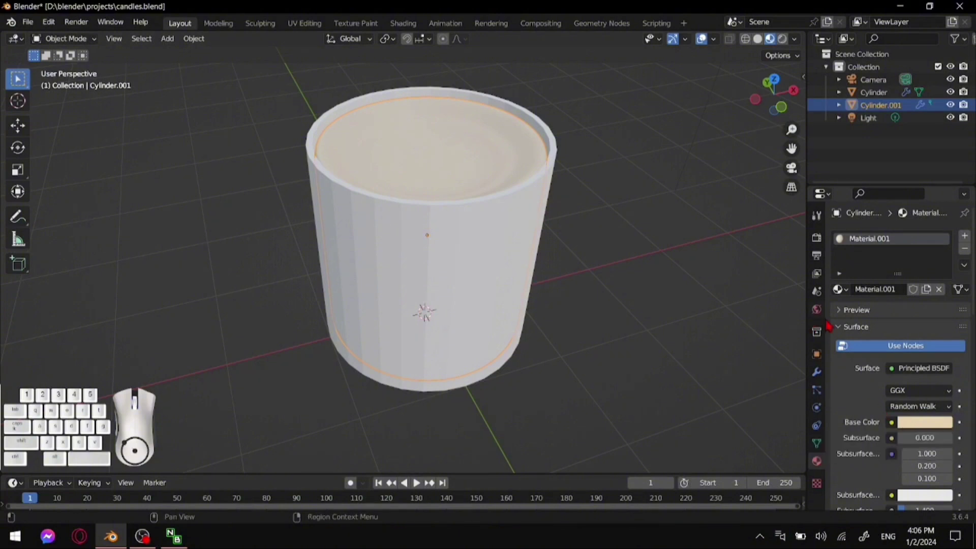
Preview the candle in Rendered shading with the wax body deselected
click(782, 39)
middle_drag(568, 196, 621, 226)
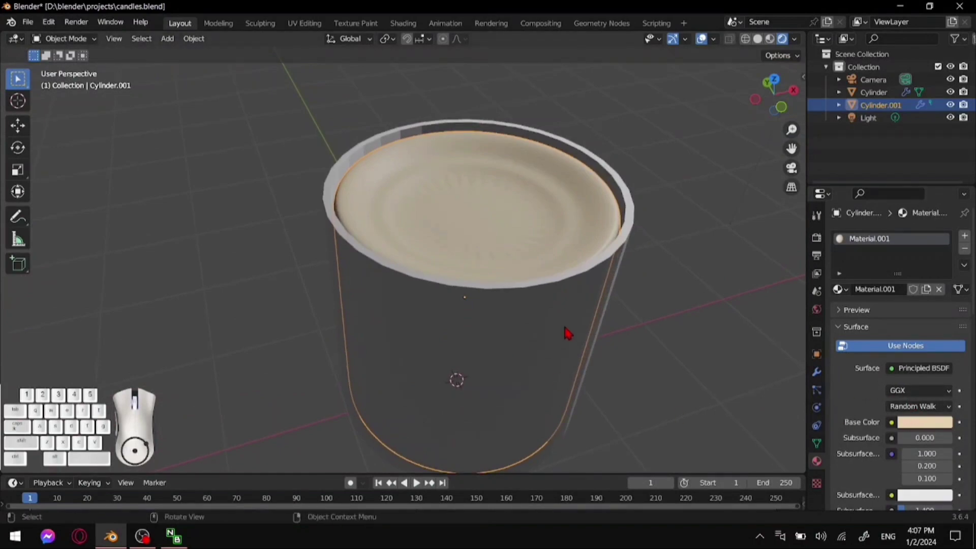
click(706, 321)
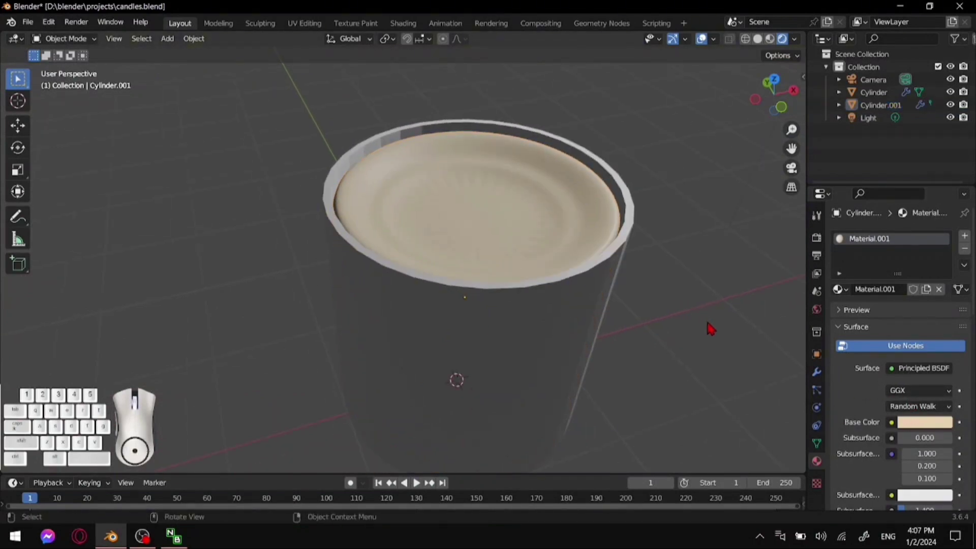
scroll(715, 338, down, 2)
middle_drag(636, 351, 587, 353)
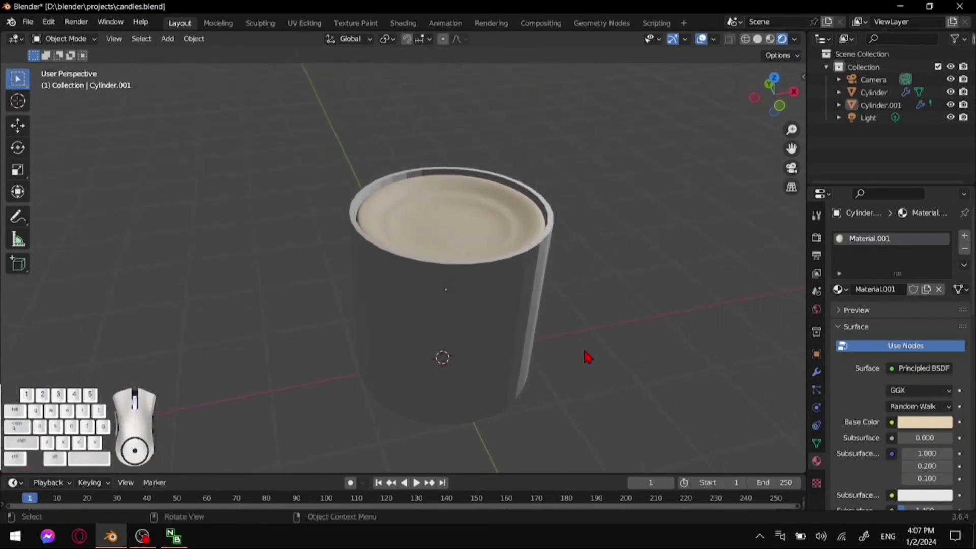
Select the outer cylinder and create a new material for it in the Shading workspace
click(504, 340)
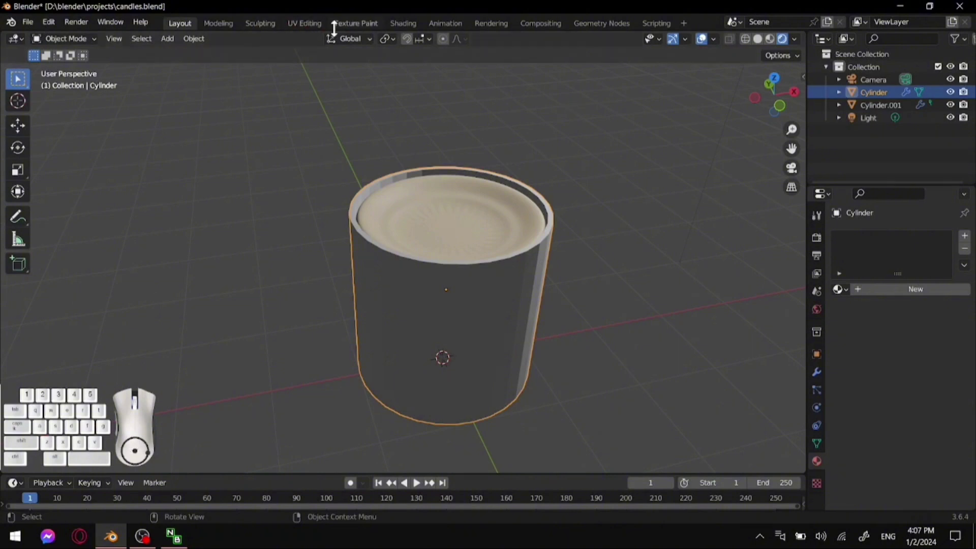
click(403, 23)
scroll(493, 187, up, 9)
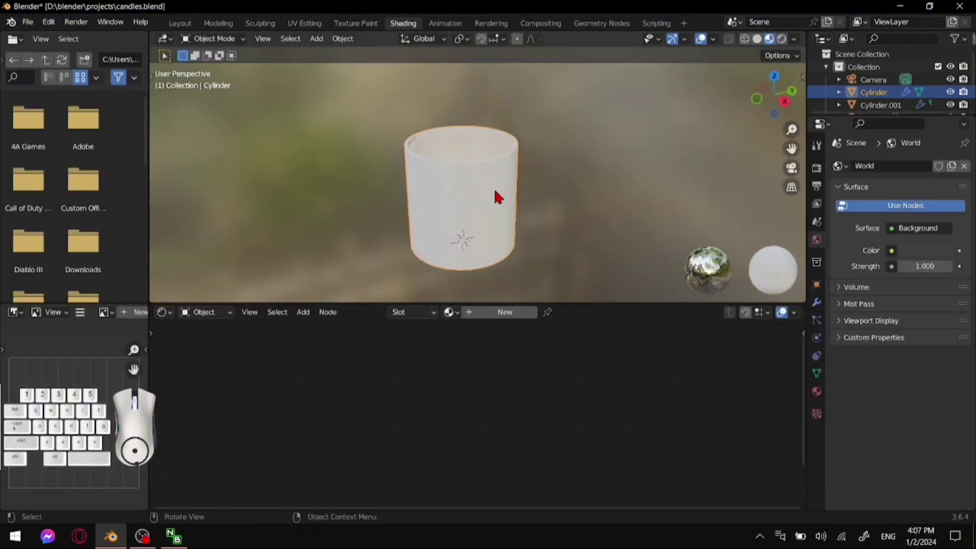
click(497, 312)
Replace the Principled BSDF node of the container material with a Glass BSDF node placed beside the Material Output
scroll(499, 325, down, 3)
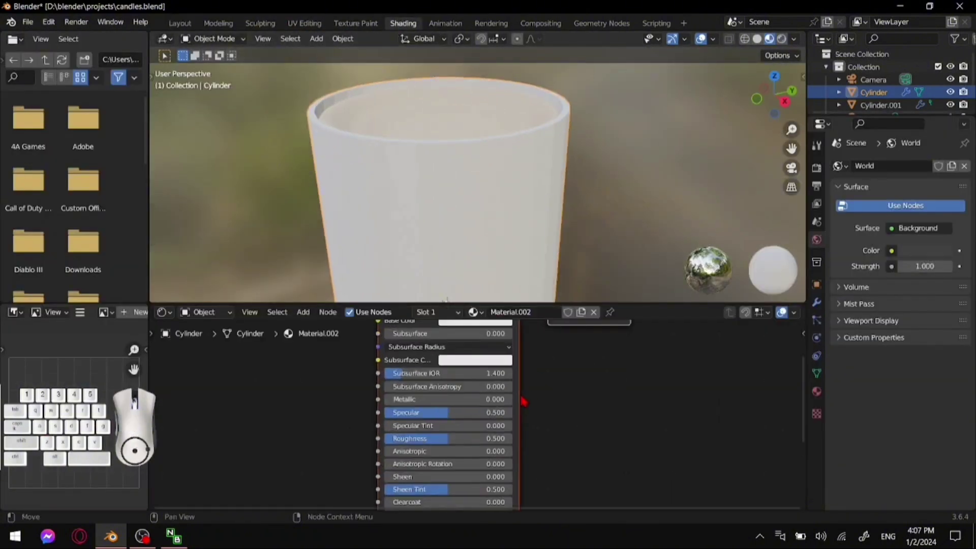
click(481, 389)
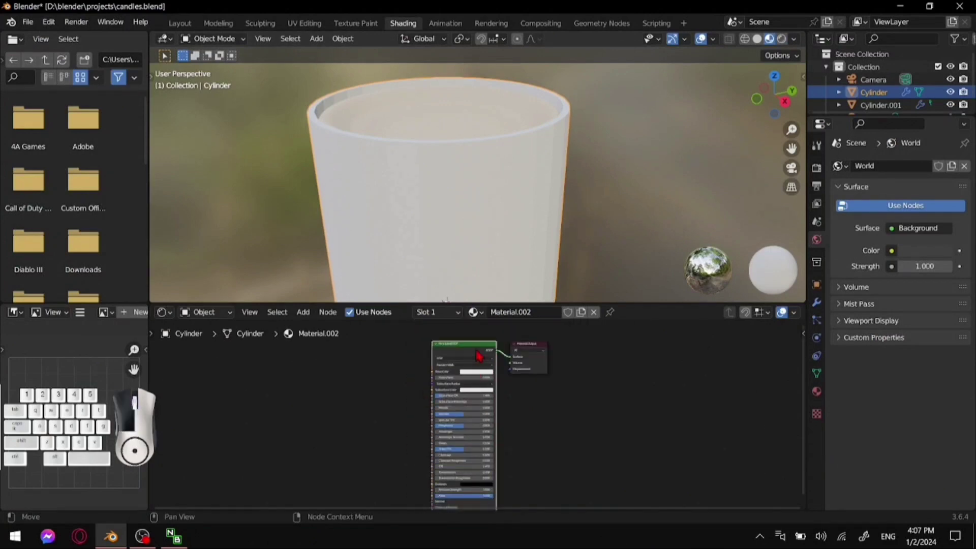
key(x)
scroll(474, 376, up, 3)
middle_drag(474, 376, 490, 455)
key(shift+a)
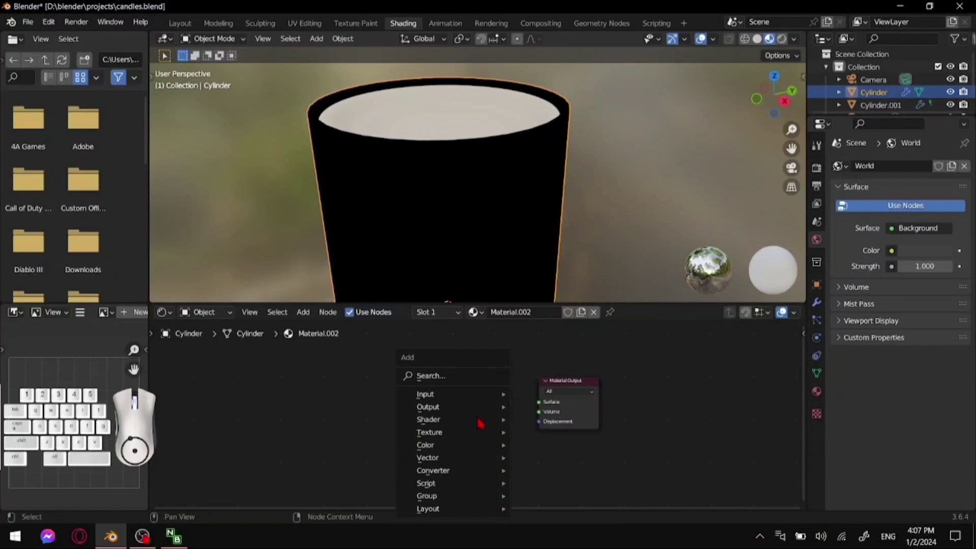
click(472, 375)
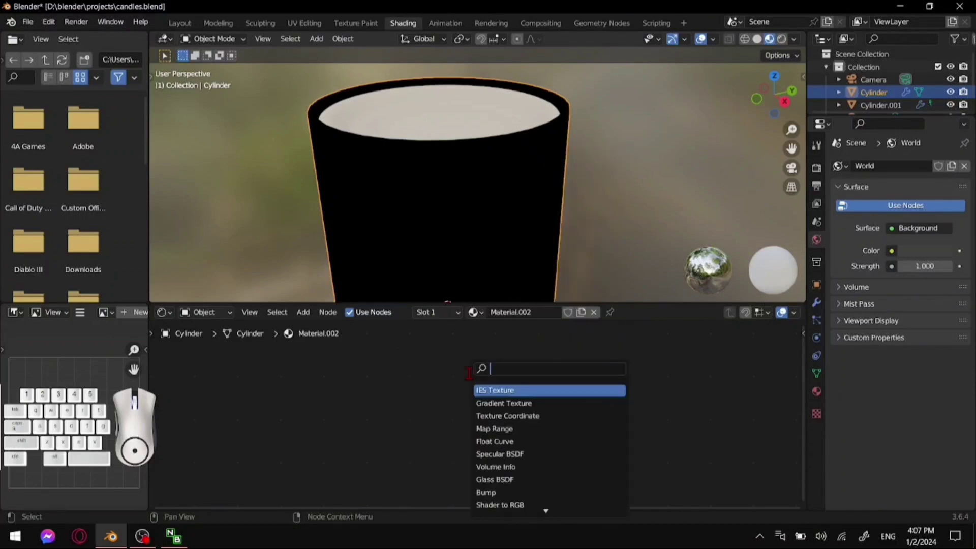
text(glas)
click(534, 389)
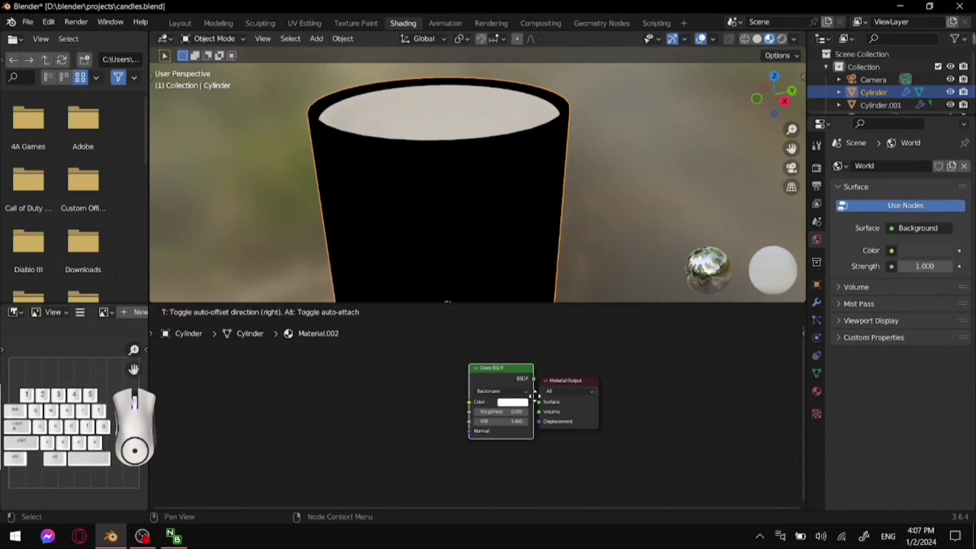
click(486, 401)
Add a Transparent BSDF node and place it below the Glass BSDF node
key(shift+a)
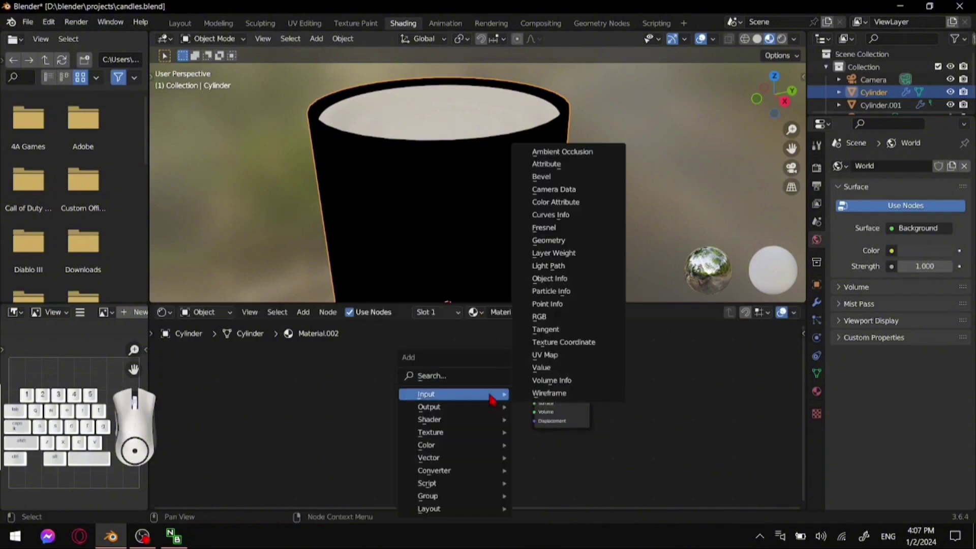
click(457, 374)
text(tran)
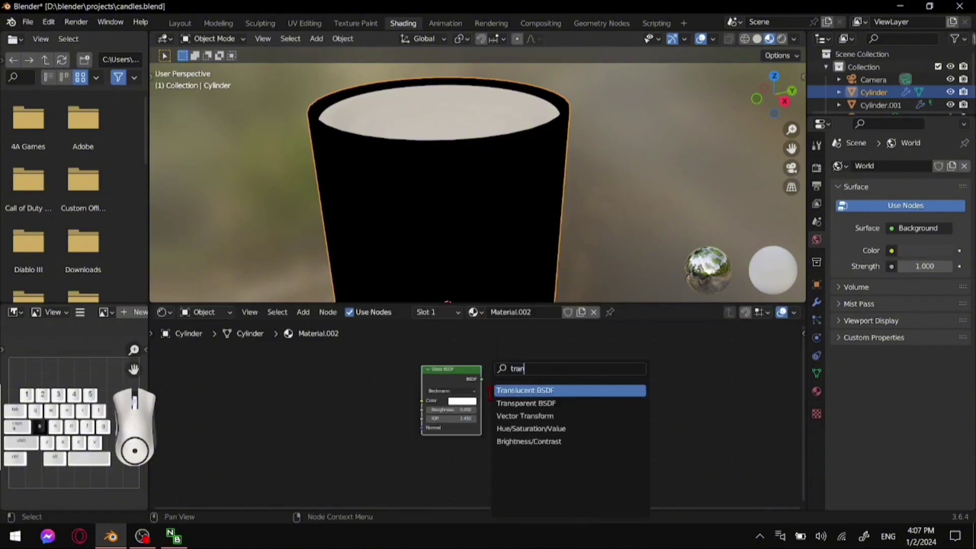
click(526, 403)
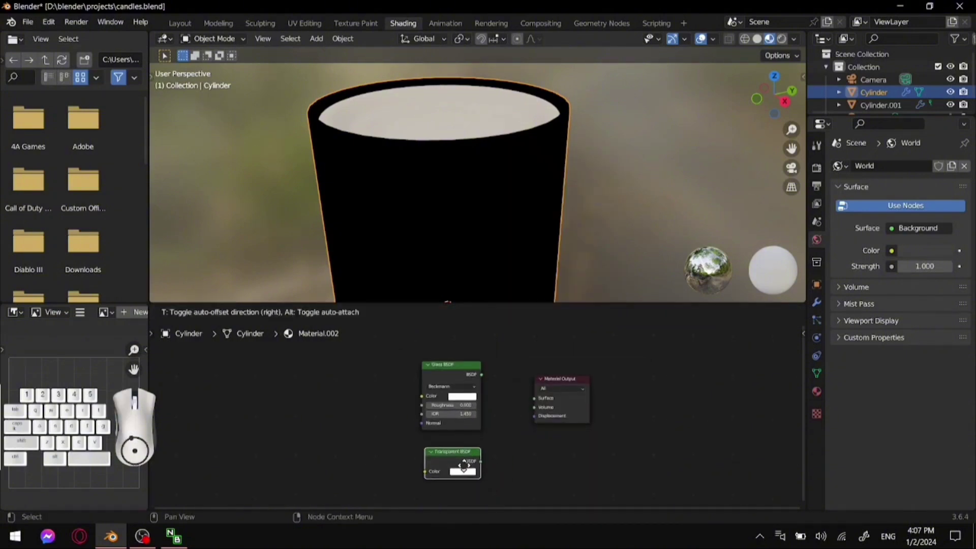
click(473, 467)
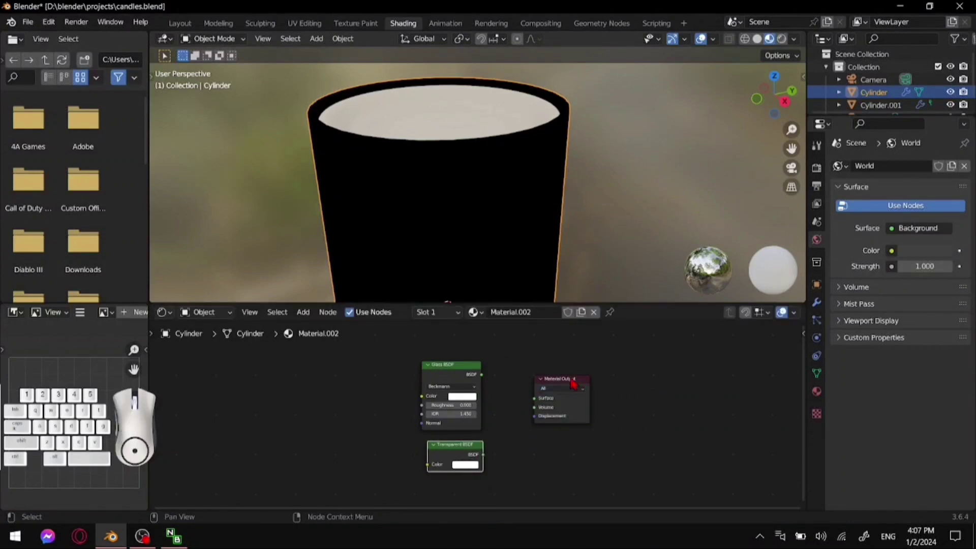
Move the Material Output away to make room and place a Mix Shader node between it and the two BSDF nodes
drag(571, 378, 639, 378)
click(540, 385)
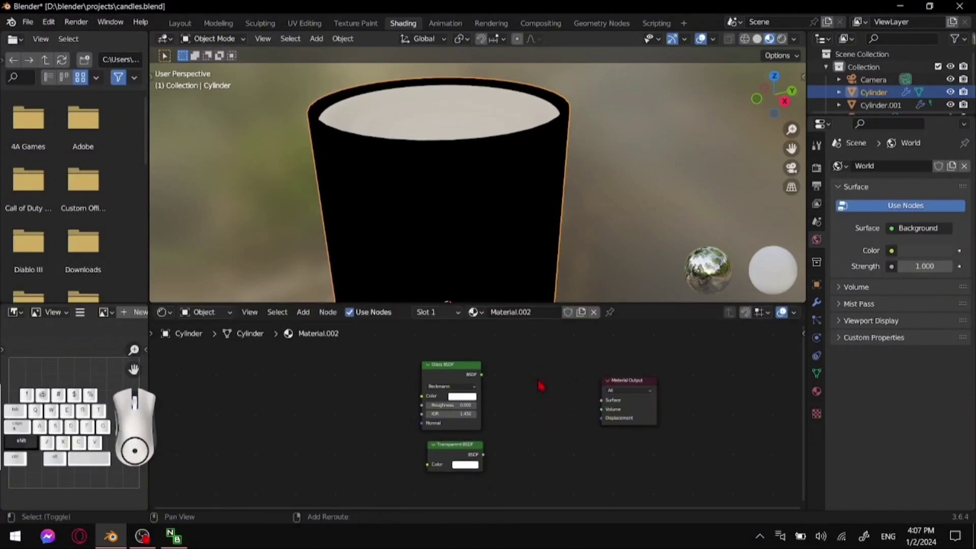
key(shift+a)
click(539, 377)
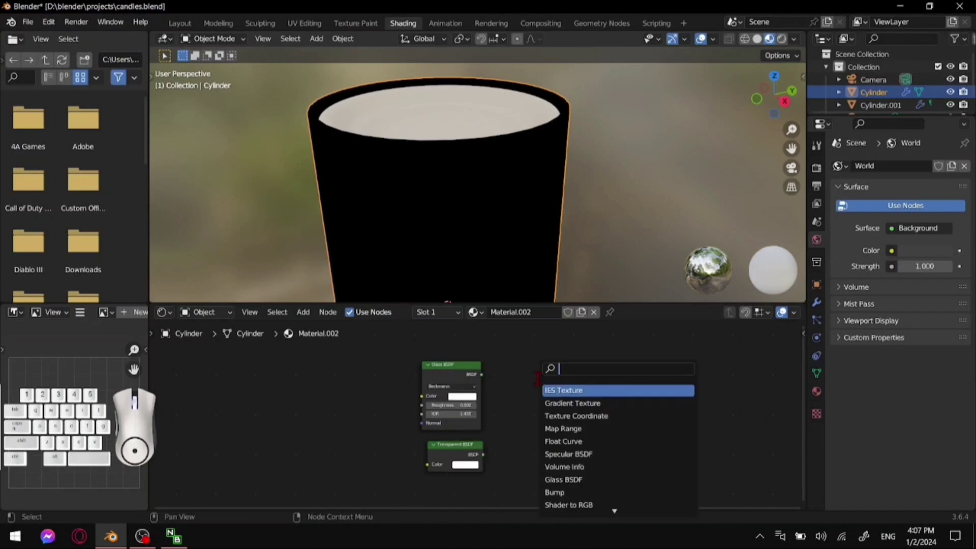
text(mix)
click(565, 416)
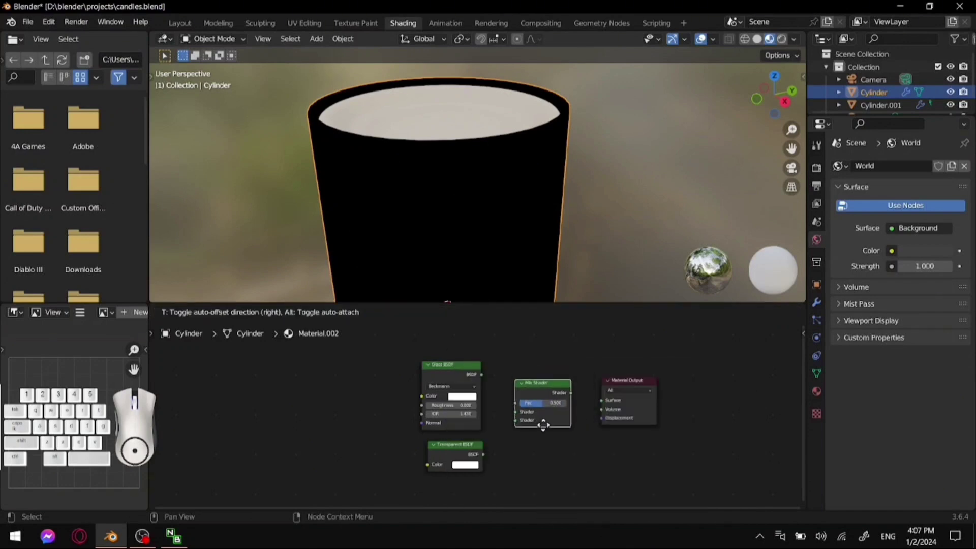
click(542, 420)
Link the Glass and Transparent BSDFs into the Mix Shader's two shader inputs and its output to the Material Output's Surface
drag(482, 375, 522, 411)
scroll(489, 464, up, 3)
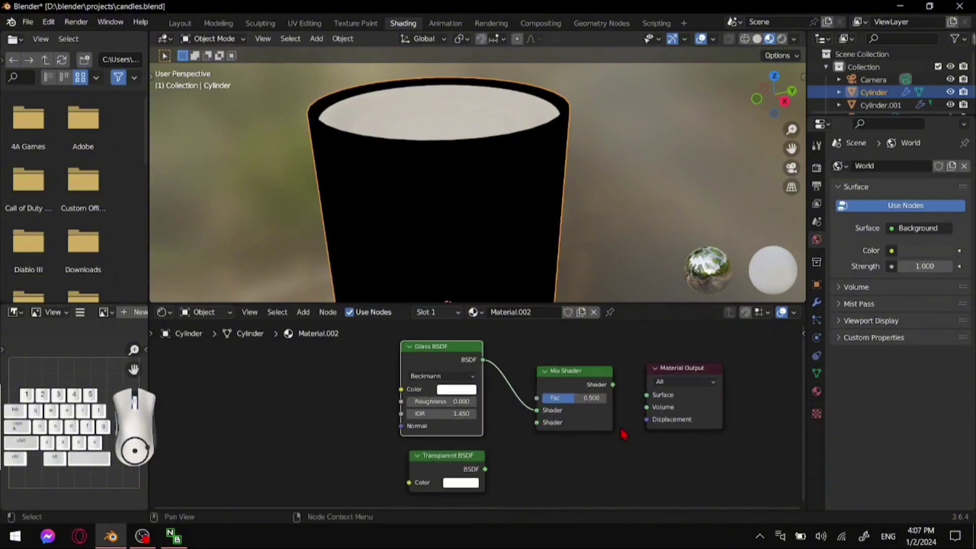
drag(489, 496, 566, 429)
drag(678, 372, 727, 386)
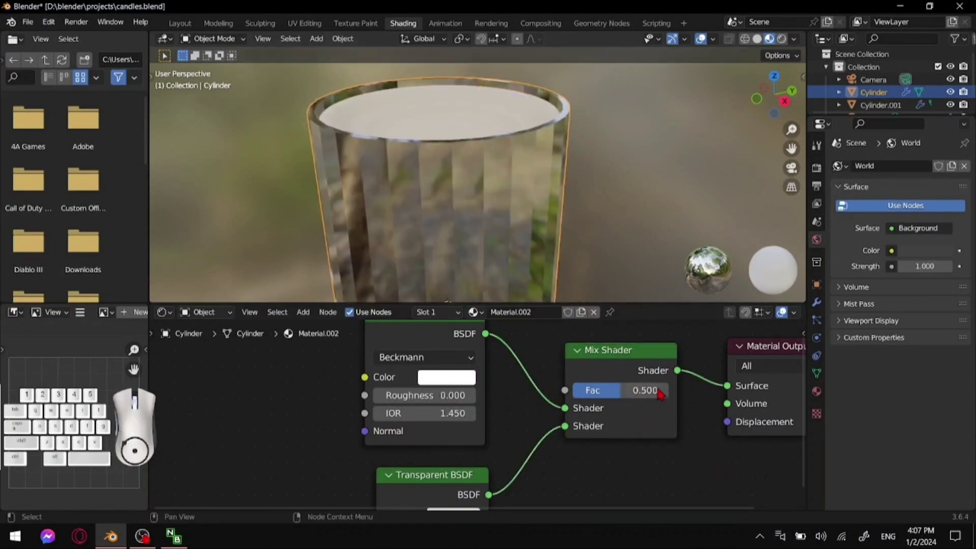
middle_drag(512, 405, 457, 458)
Return to the Layout workspace and display the model in Solid shading
scroll(582, 155, down, 4)
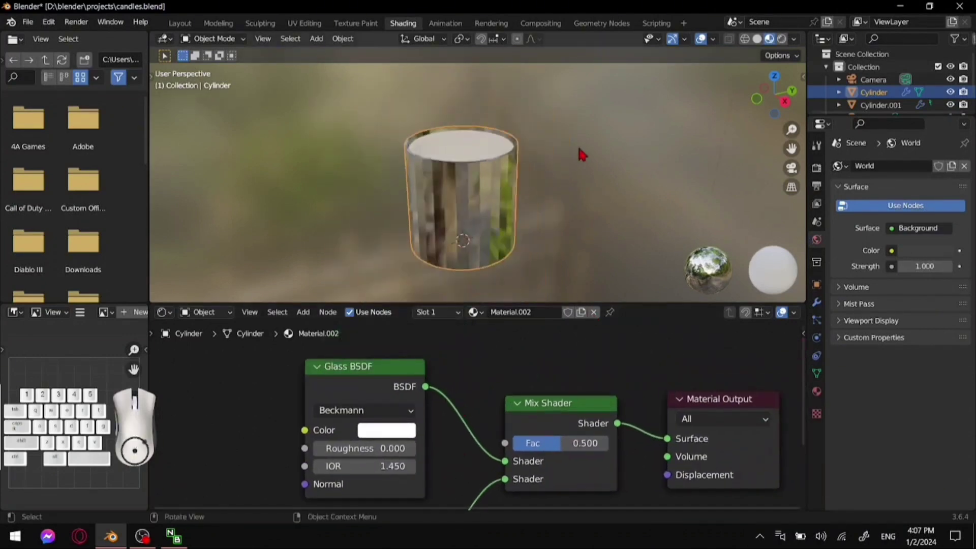
click(181, 24)
click(757, 39)
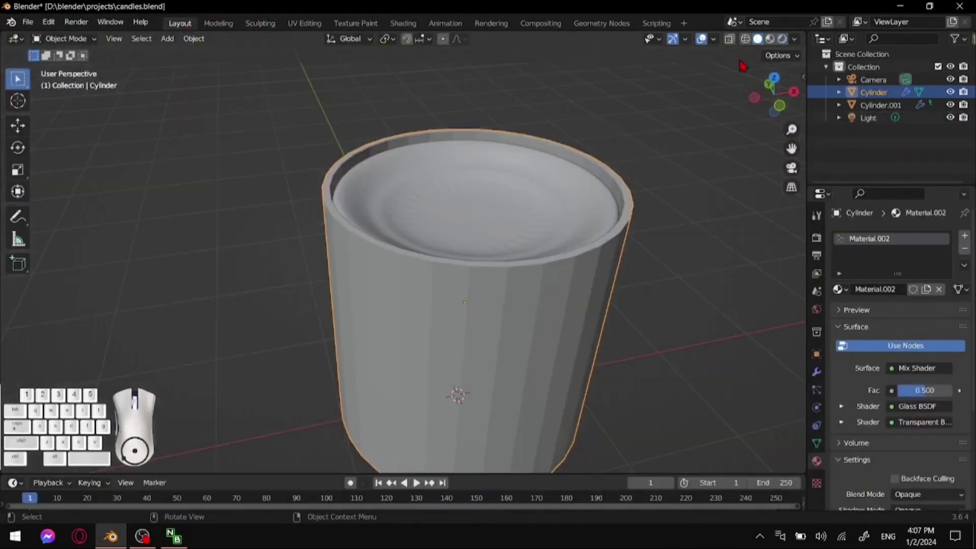
shift+middle_drag(717, 380, 513, 290)
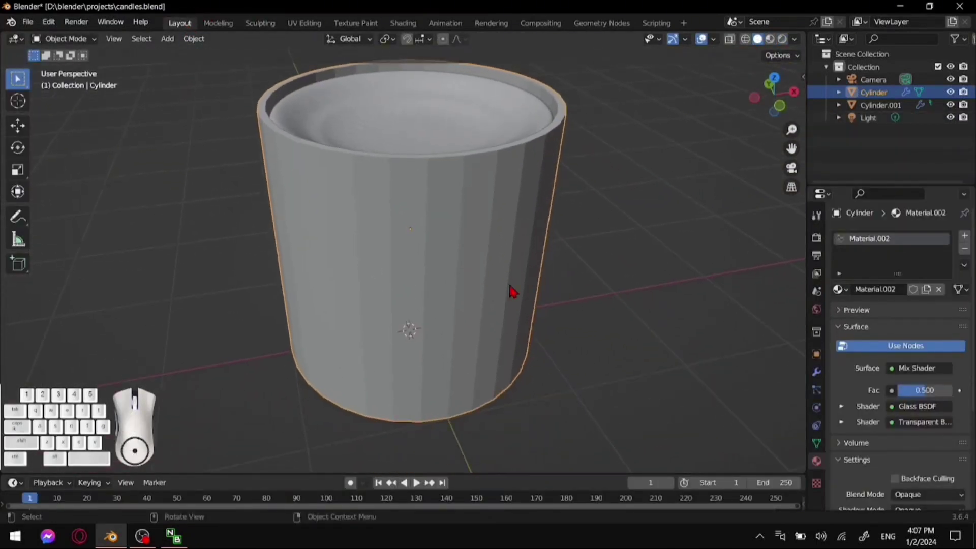
Add a Catmull-Clark Subdivision Surface modifier to the outer cylinder after its Solidify modifier
click(816, 372)
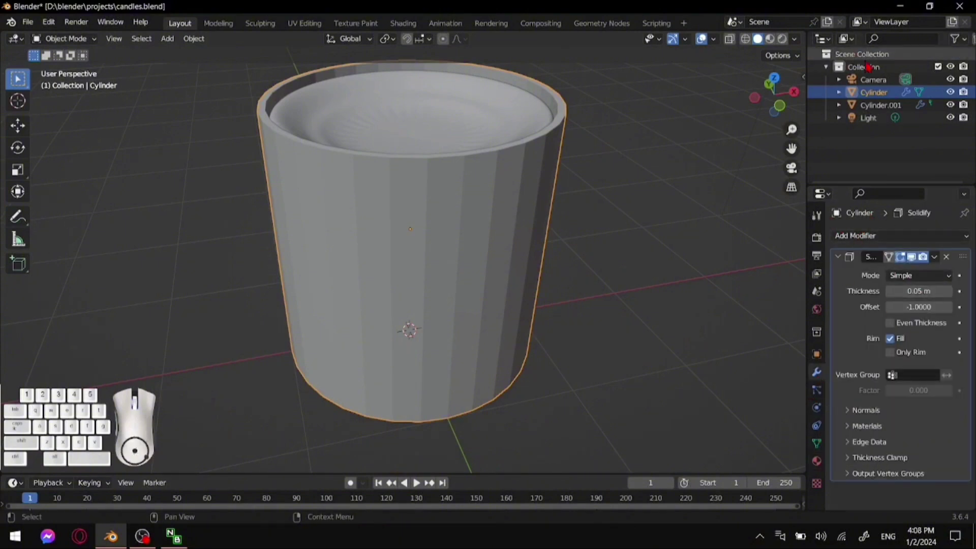
click(882, 108)
click(873, 92)
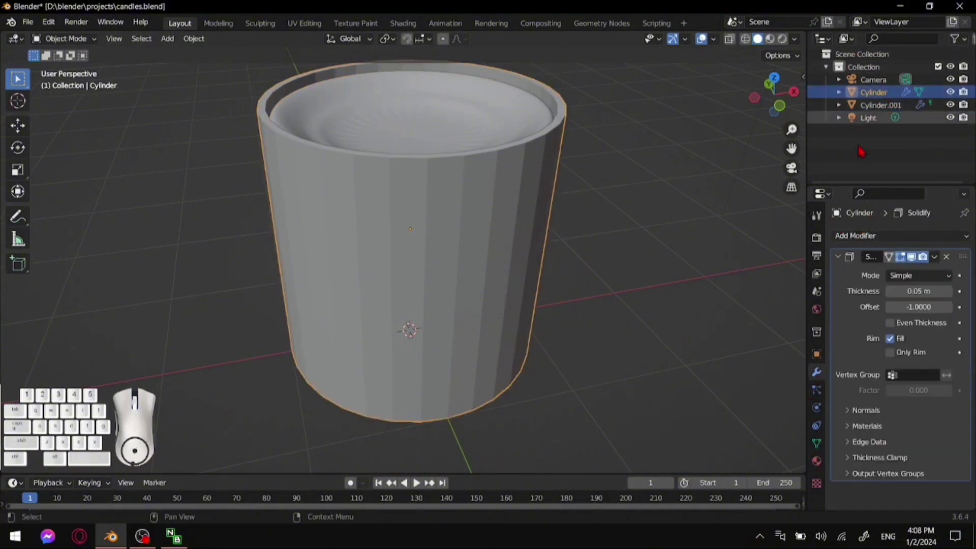
click(837, 258)
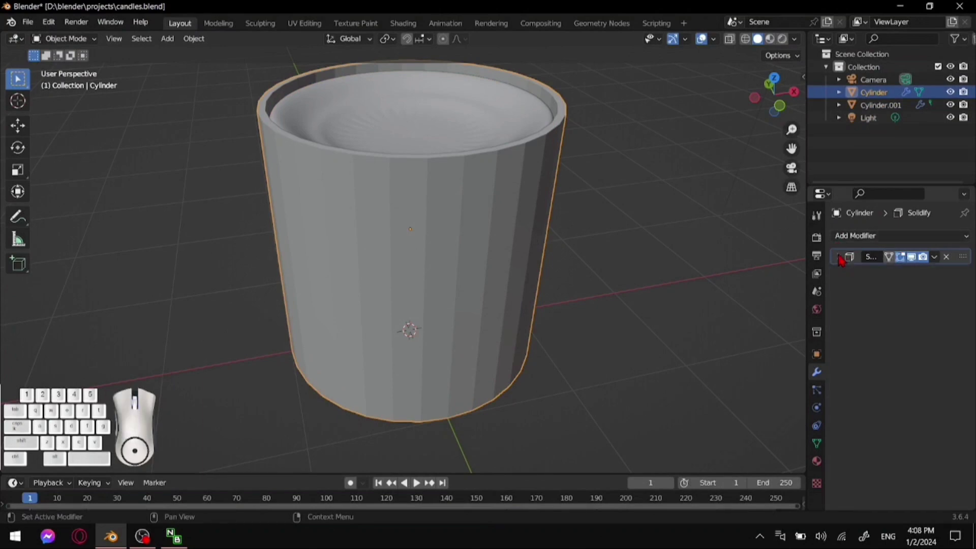
click(855, 235)
click(728, 464)
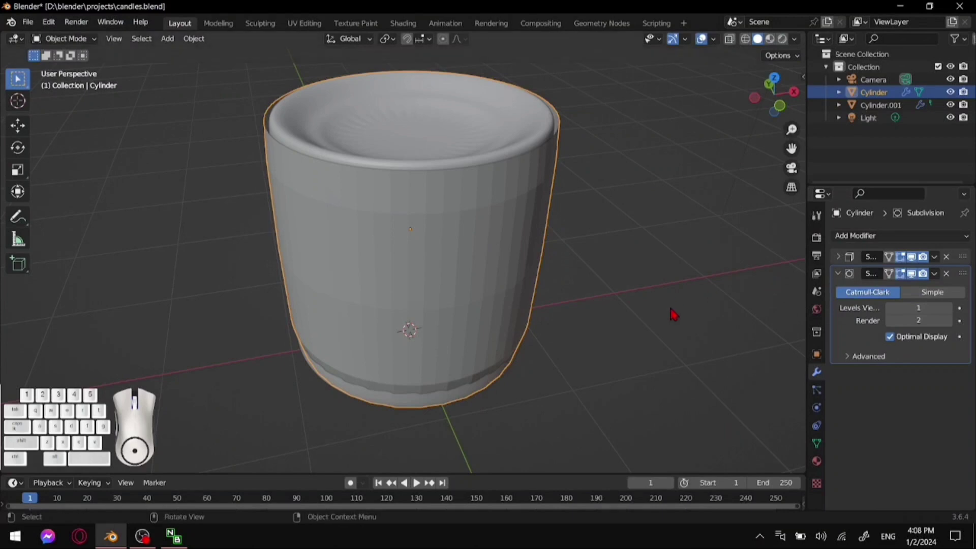
Set the container's viewport subdivision level to 3 and add supporting edge loops close to its rim and its base
click(947, 308)
click(948, 308)
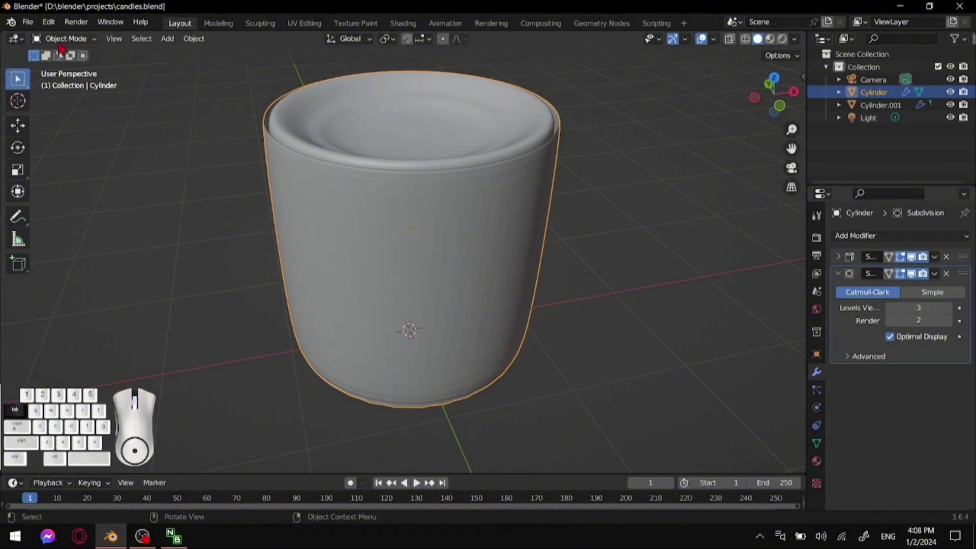
click(75, 42)
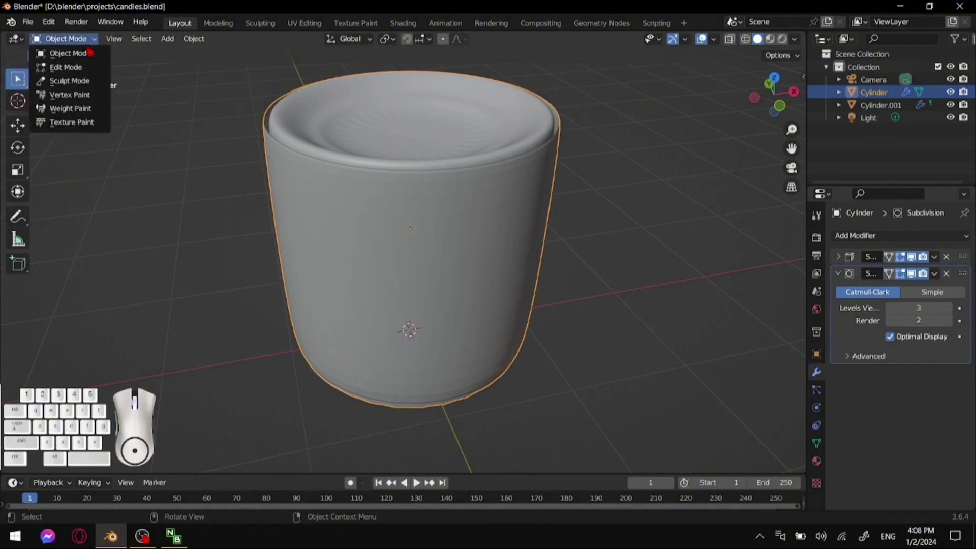
click(94, 69)
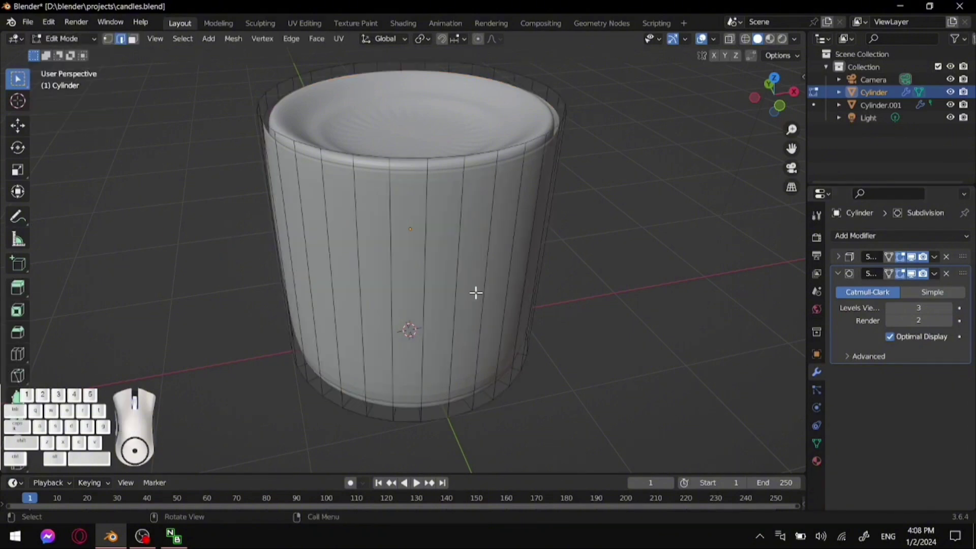
key(ctrl+r)
drag(475, 291, 466, 170)
key(ctrl+r)
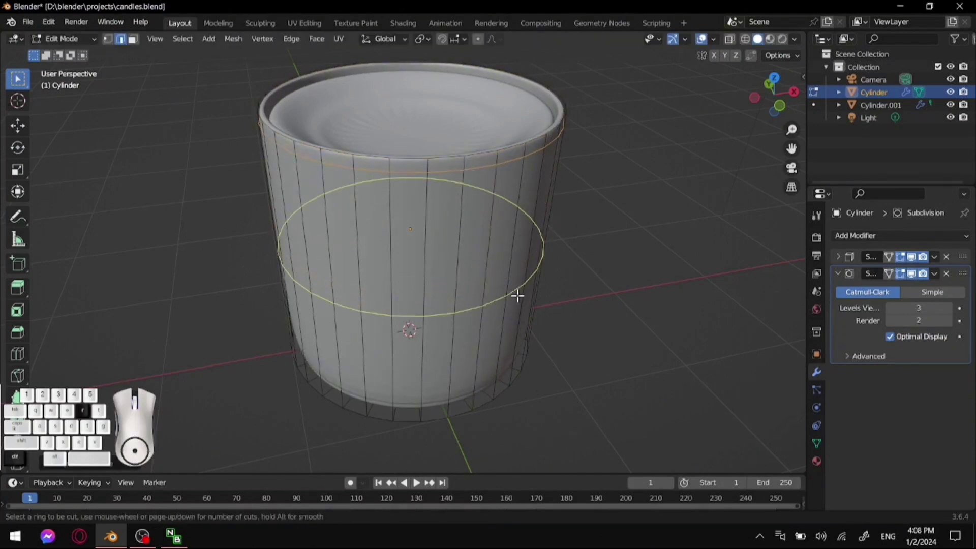
drag(454, 313, 442, 413)
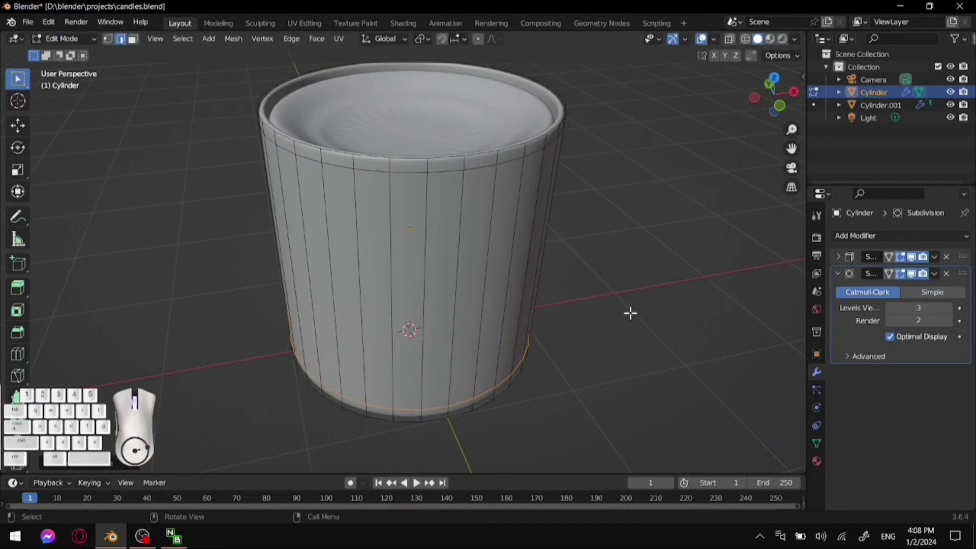
Examine the container's rim and the recessed wax surface from above and from the front
middle_drag(645, 281, 712, 283)
shift+middle_drag(610, 188, 699, 272)
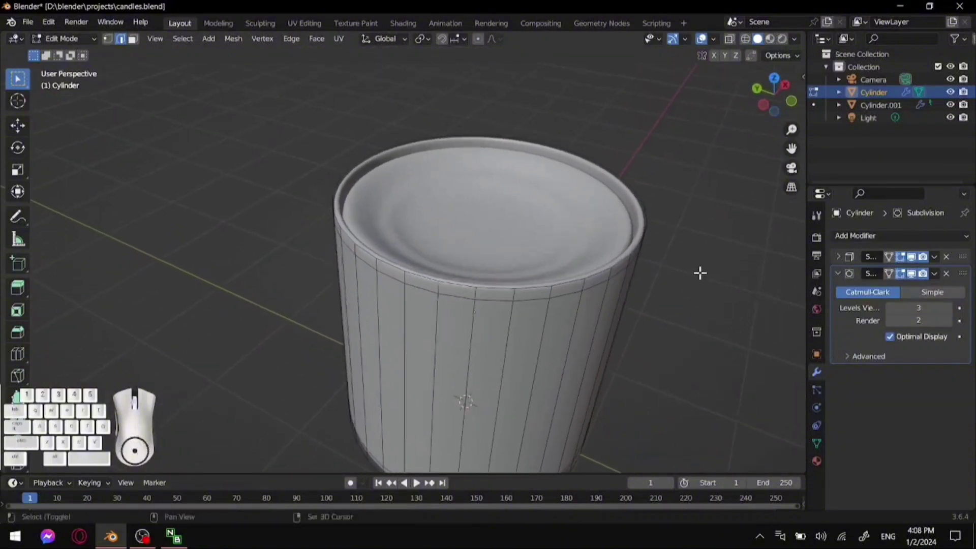
scroll(732, 268, up, 3)
key(KP_7)
scroll(540, 337, down, 6)
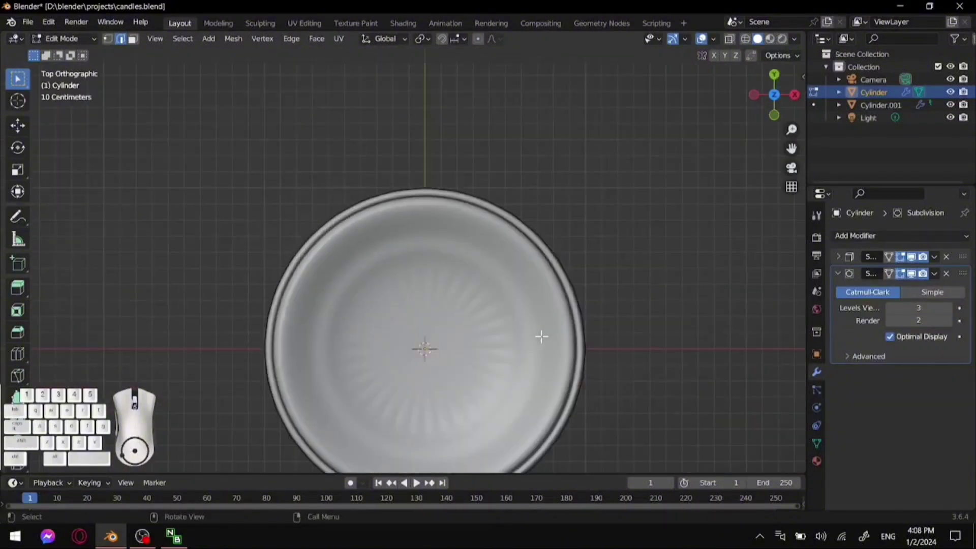
scroll(609, 341, up, 4)
shift+middle_drag(608, 341, 642, 273)
scroll(569, 320, up, 3)
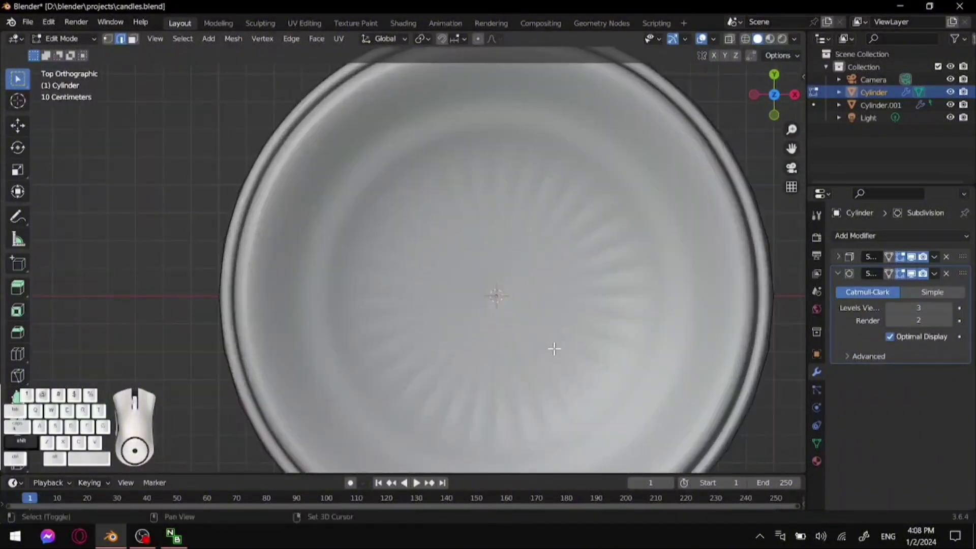
shift+middle_drag(553, 349, 528, 249)
key(KP_1)
scroll(538, 261, down, 3)
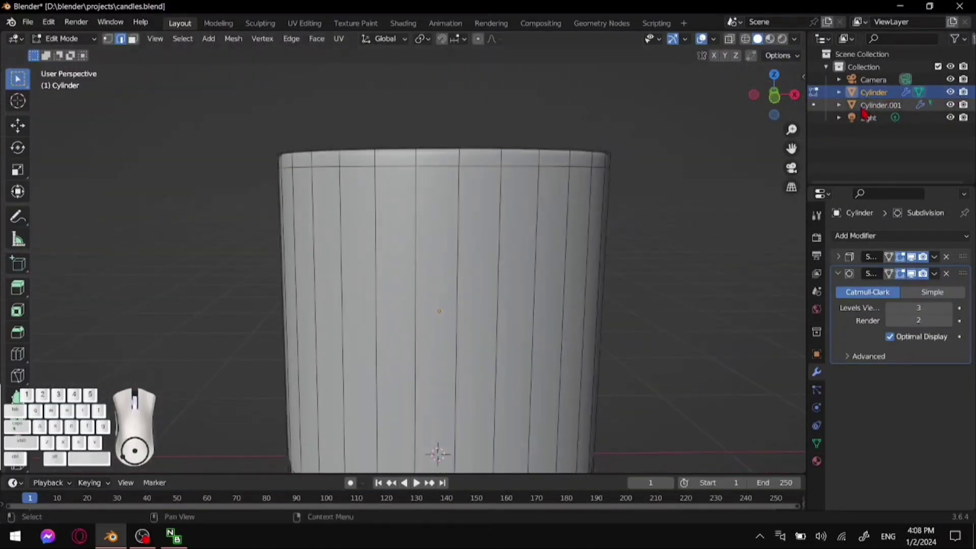
Leave Edit Mode and hide the outer container cylinder to expose the wax body
key(Tab)
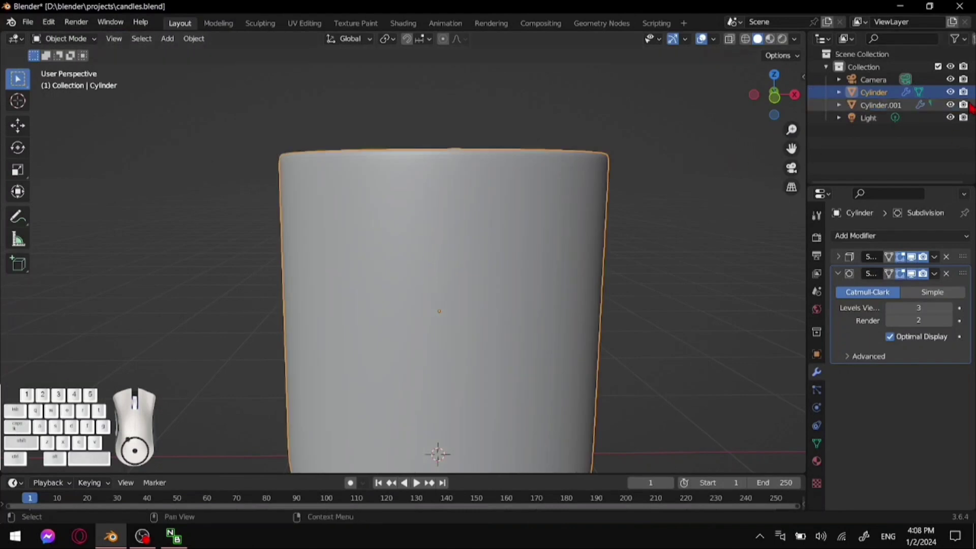
key(h)
middle_drag(721, 151, 717, 170)
scroll(610, 181, down, 3)
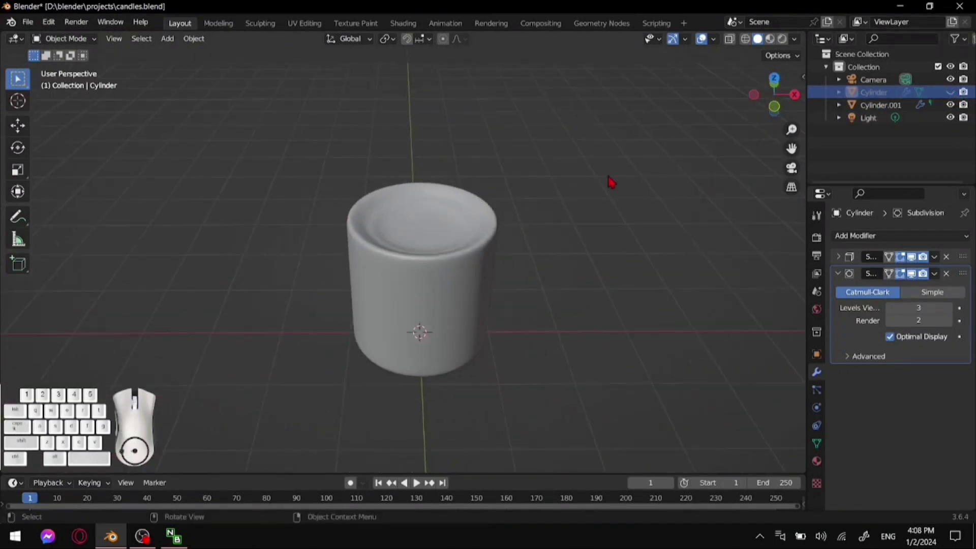
scroll(371, 210, up, 4)
scroll(523, 217, up, 1)
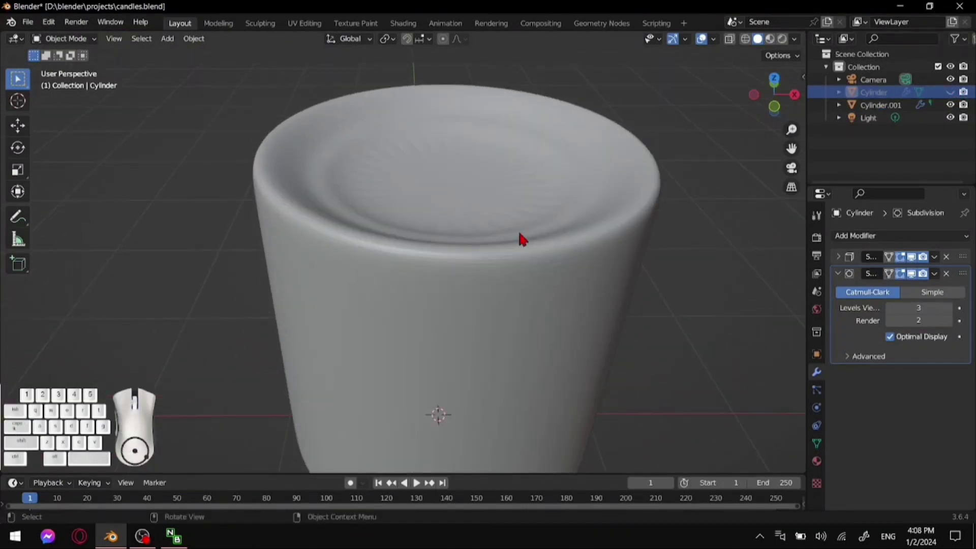
middle_drag(520, 234, 535, 264)
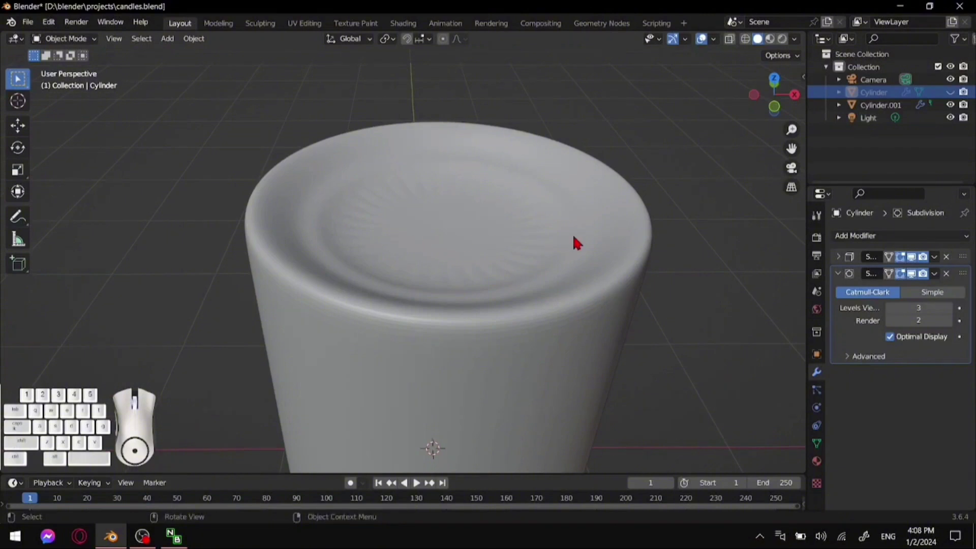
middle_drag(632, 233, 659, 260)
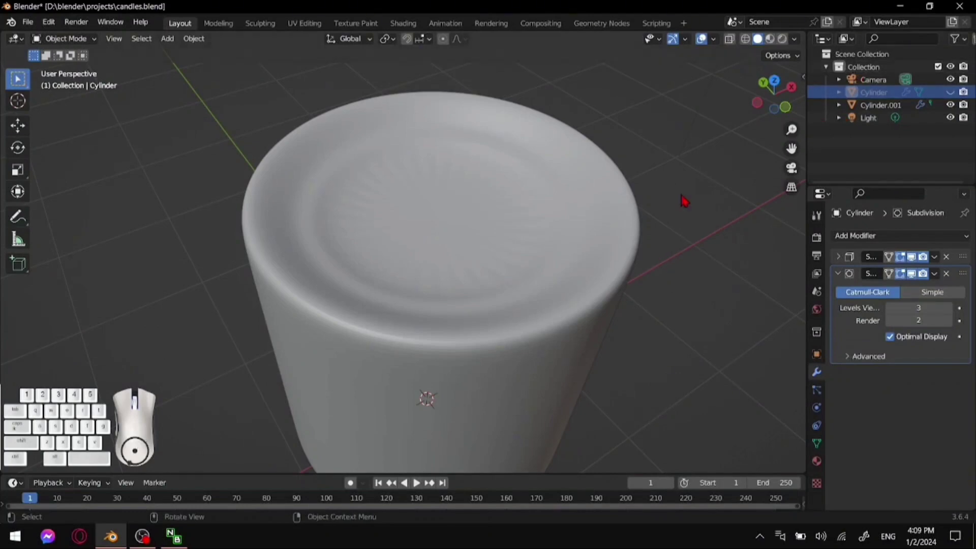
Add a cylinder mesh at the world origin in top view and scale it down to the thickness of a wick
key(KP_7)
key(shift+a)
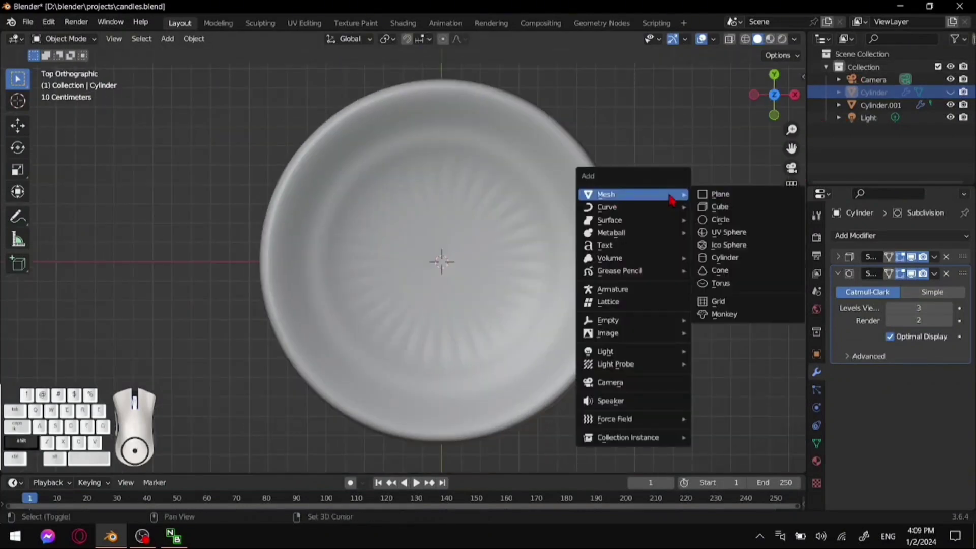
click(740, 258)
scroll(649, 329, down, 5)
scroll(662, 330, up, 3)
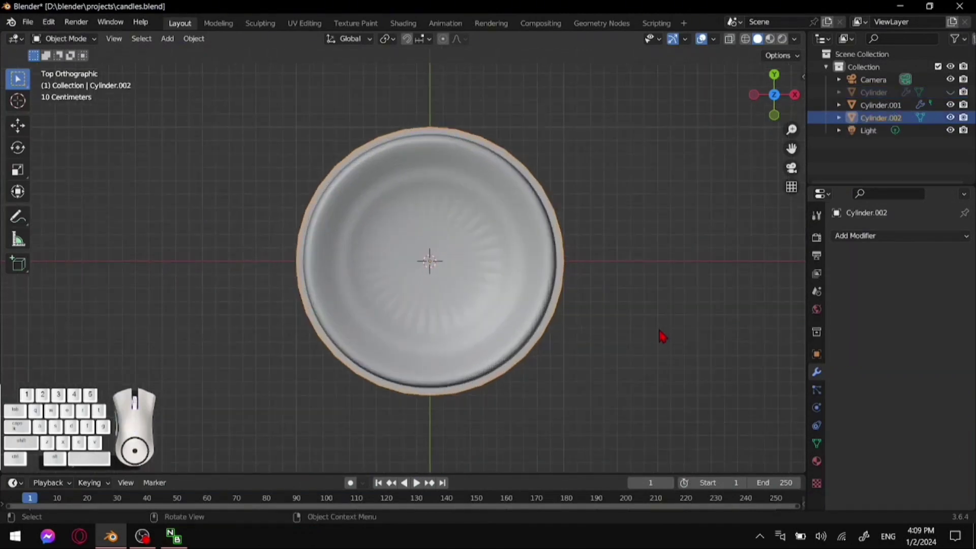
key(s)
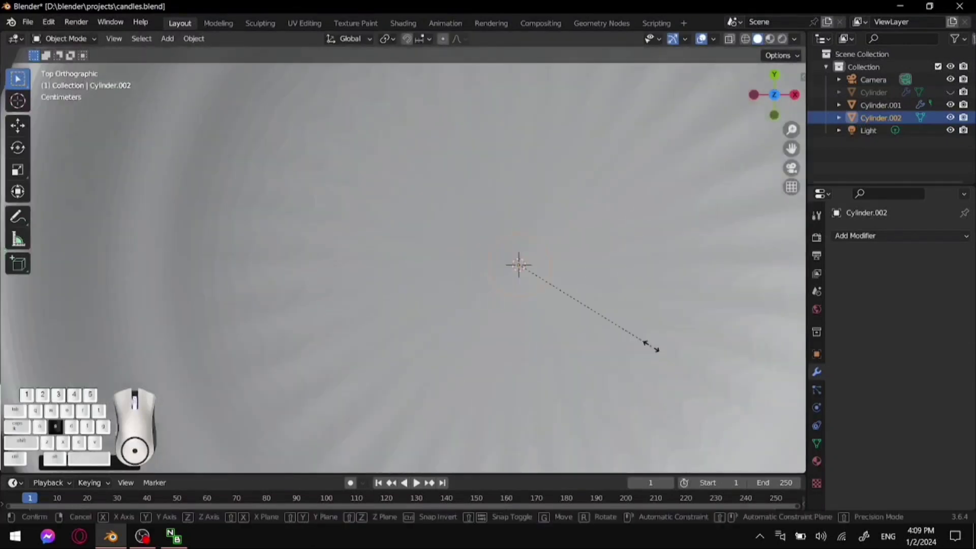
click(583, 307)
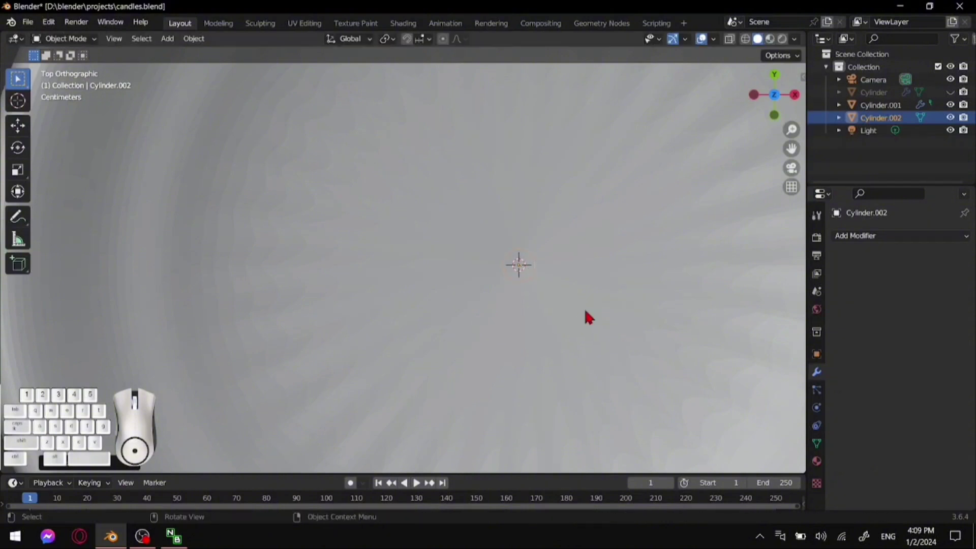
Raise the small wick cylinder straight up in front view until it is above the centre of the wax recess
key(KP_1)
scroll(632, 333, down, 6)
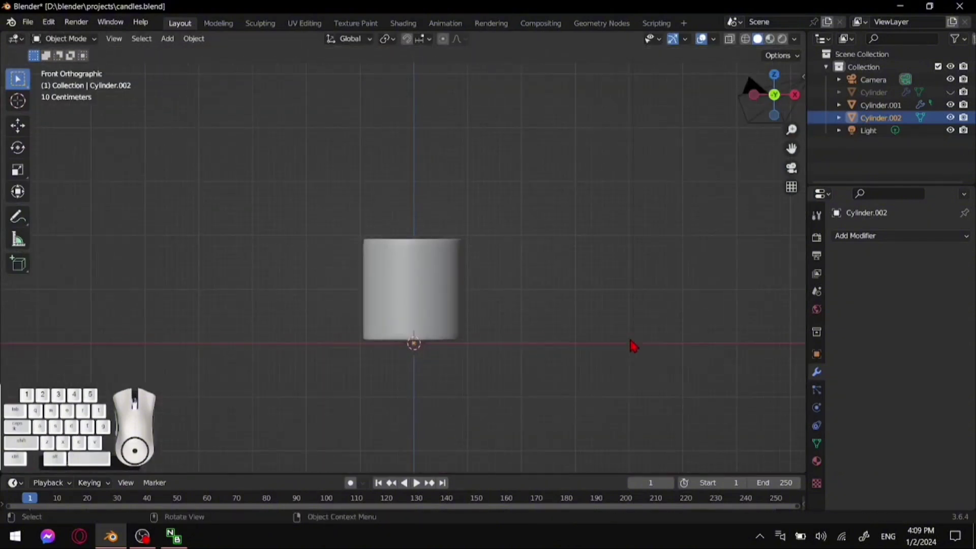
scroll(631, 346, up, 2)
key(g)
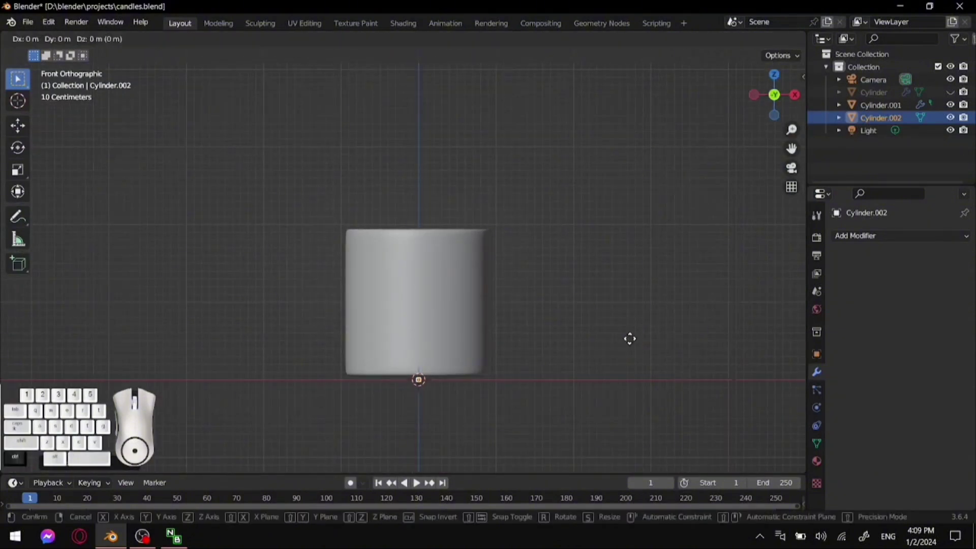
right_click(633, 197)
middle_drag(636, 200, 632, 271)
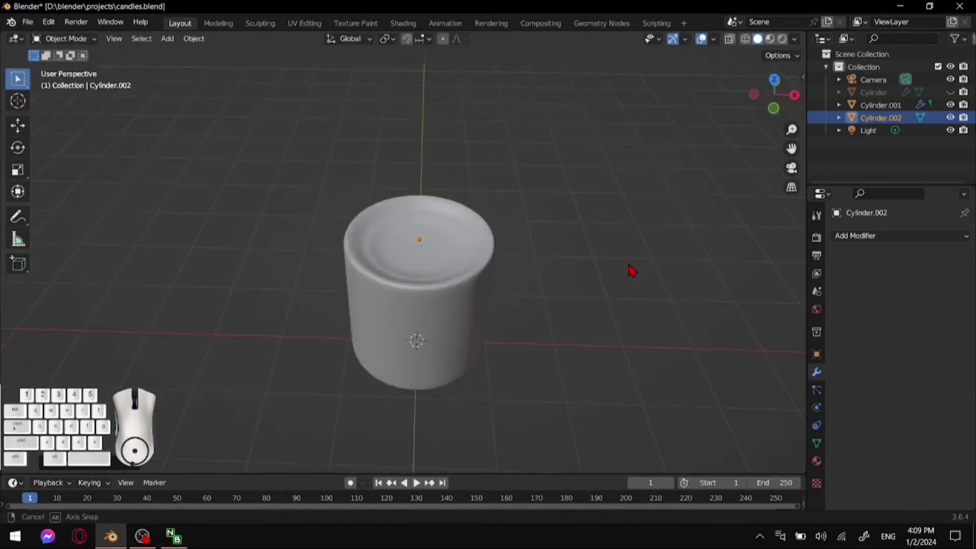
scroll(630, 269, up, 10)
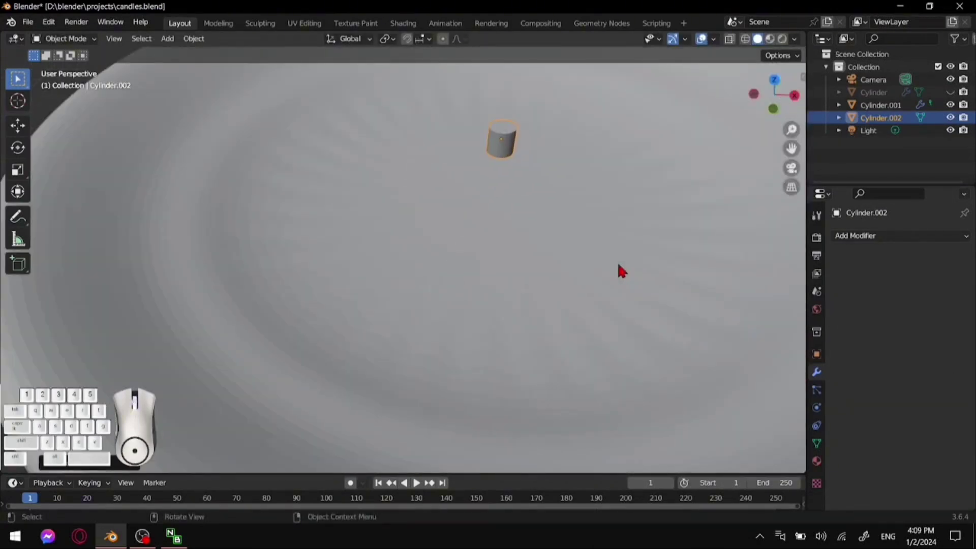
Lower the wick cylinder onto the recess floor in Wireframe display, and unhide the container in Solid shading
click(745, 40)
key(KP_1)
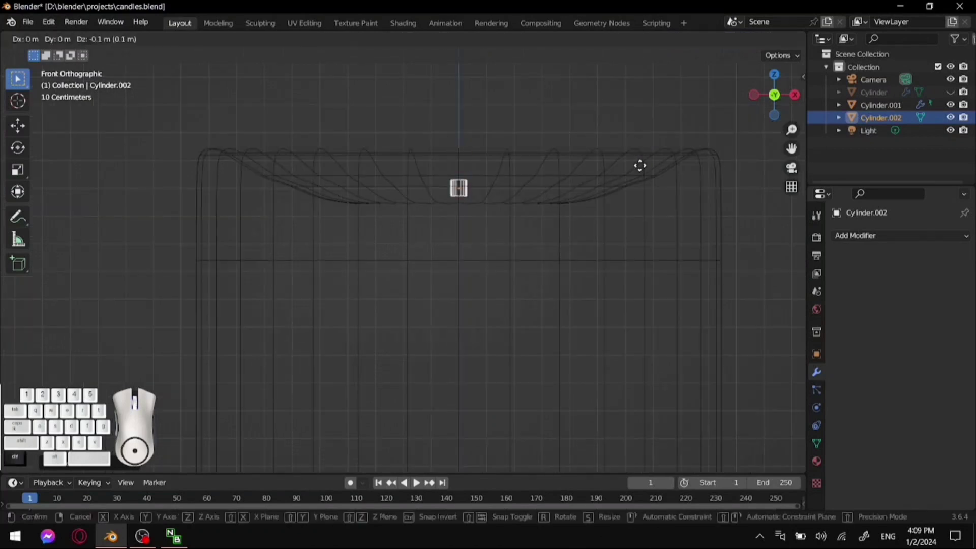
key(g)
click(600, 203)
middle_drag(605, 204, 661, 224)
click(757, 39)
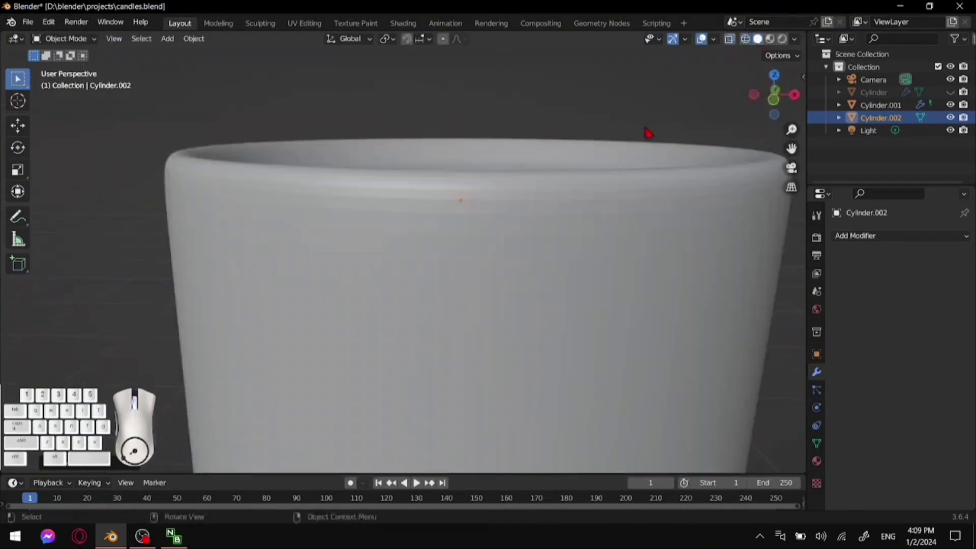
middle_drag(647, 133, 536, 266)
scroll(621, 204, up, 4)
click(950, 93)
Extrude the wick cylinder's top face upward and shift the new end about 0.035 m up and sideways to start a bend
key(Tab)
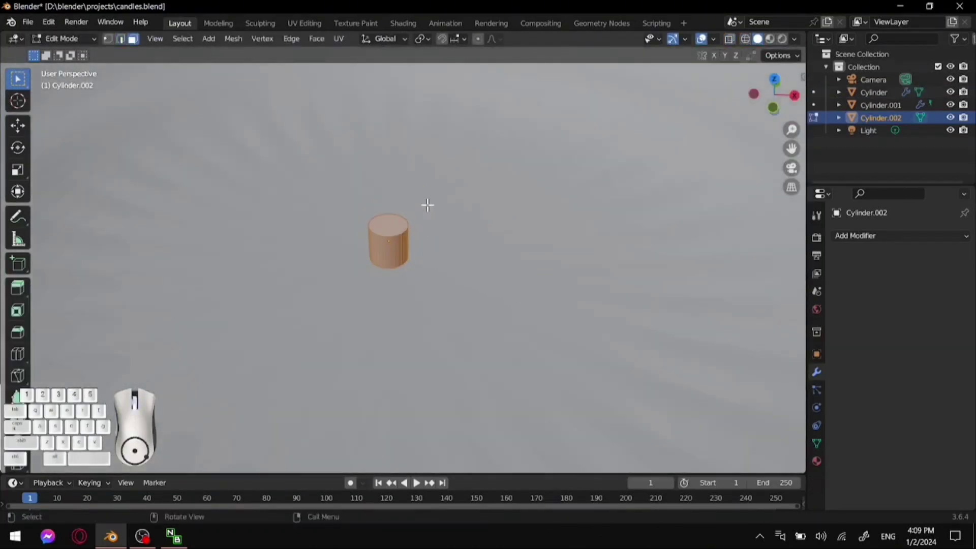
click(389, 224)
middle_drag(549, 325, 554, 274)
key(e)
click(586, 309)
key(g)
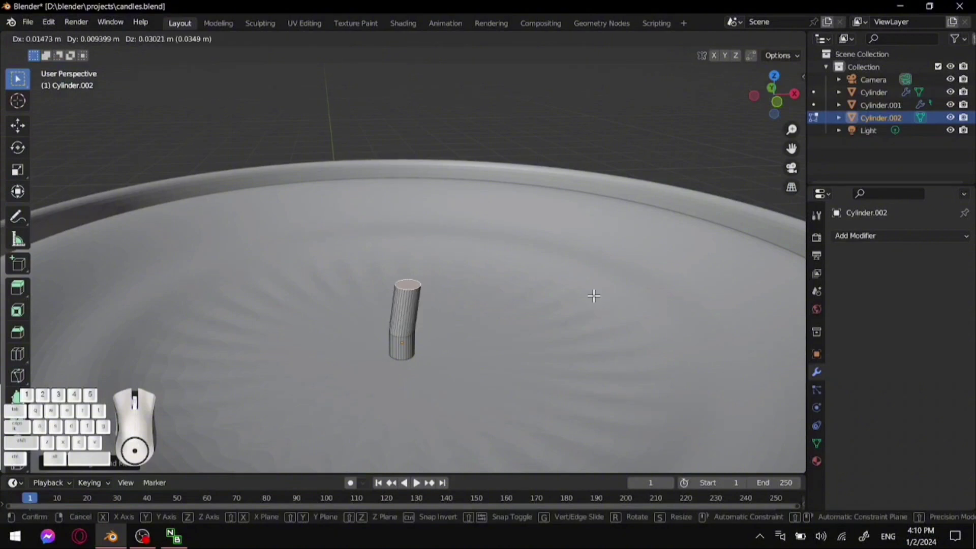
click(592, 295)
Extrude a second wick segment upward, shift its top about 0.04 m toward the opposite side, and return to Object Mode
key(e)
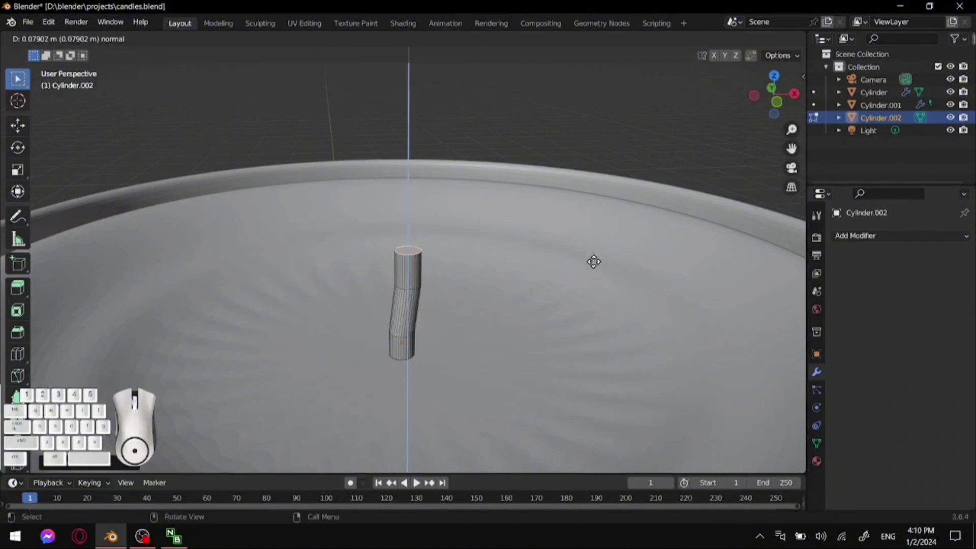
click(596, 253)
key(g)
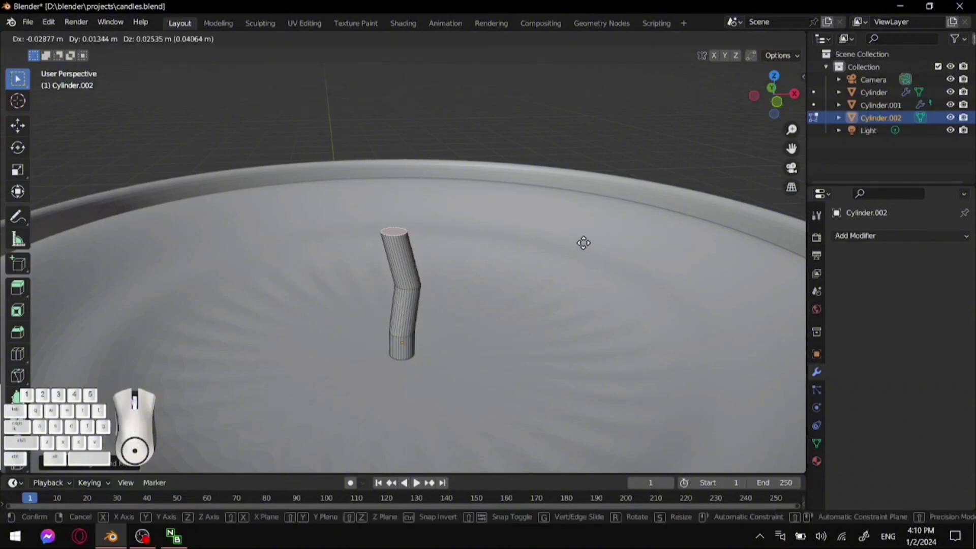
click(582, 242)
scroll(569, 295, down, 4)
key(Tab)
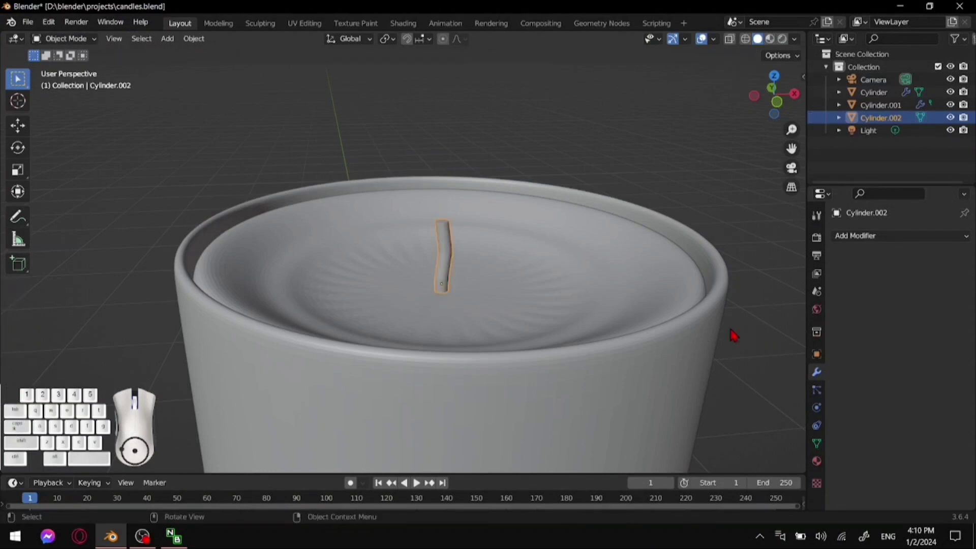
Add a Catmull-Clark Subdivision Surface modifier to the wick and set its viewport level to 4
click(867, 237)
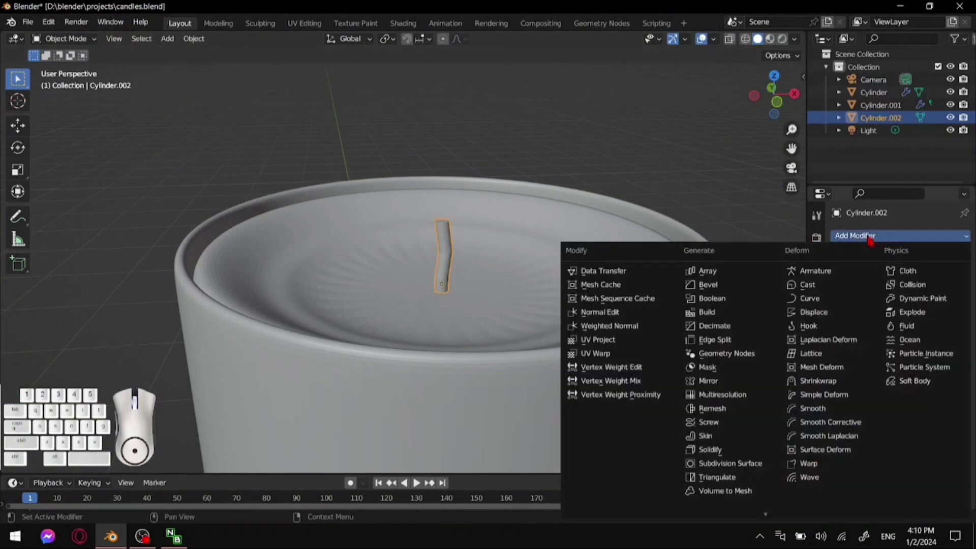
click(750, 465)
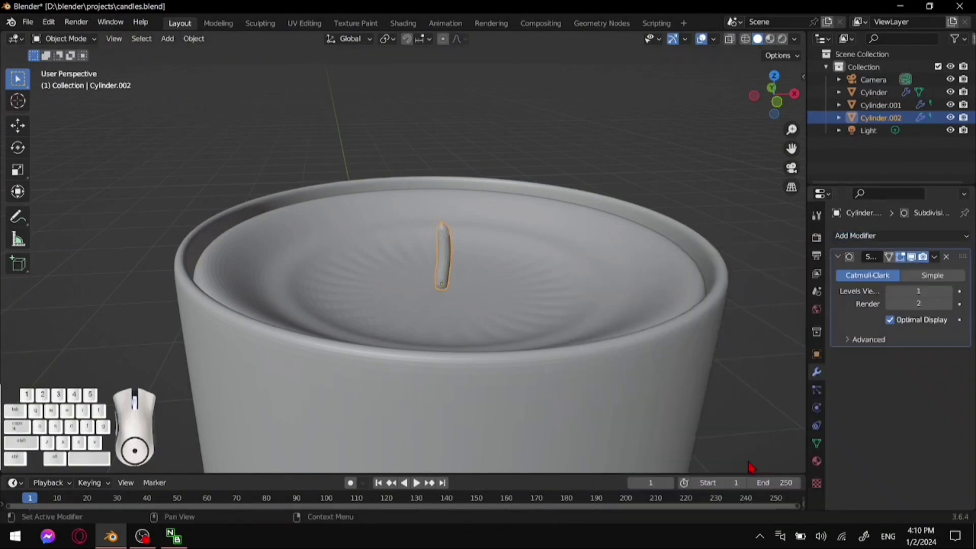
click(948, 291)
scroll(642, 271, up, 4)
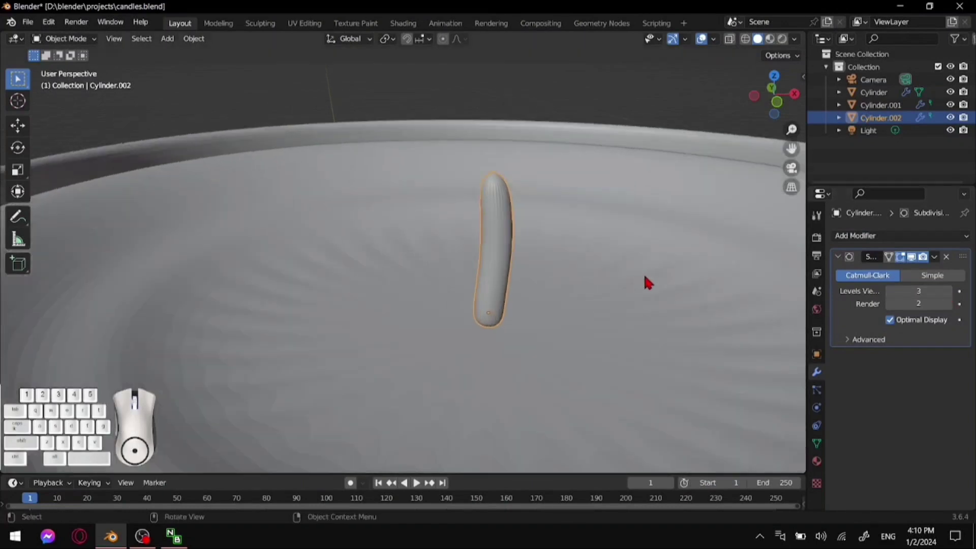
middle_drag(642, 271, 597, 292)
scroll(597, 293, down, 1)
click(947, 291)
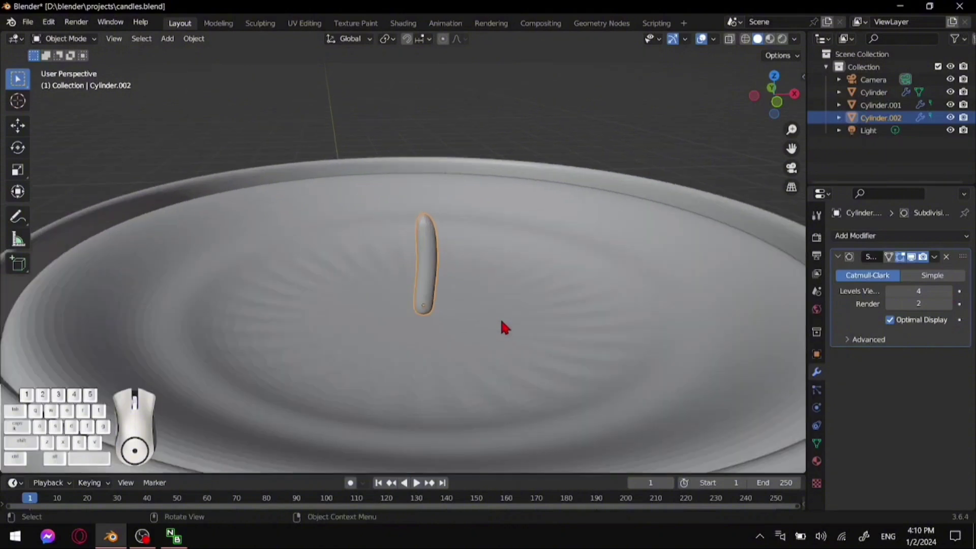
shift+middle_drag(529, 271, 522, 319)
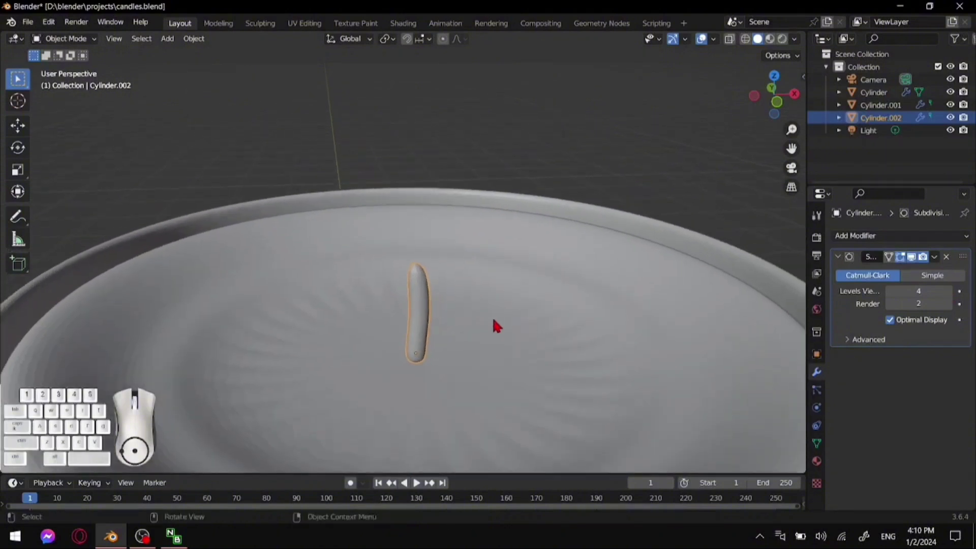
Add supporting edge loops close to the wick's top and bottom ends to sharpen its smoothed tips, and return to Object Mode
key(Tab)
key(ctrl+r)
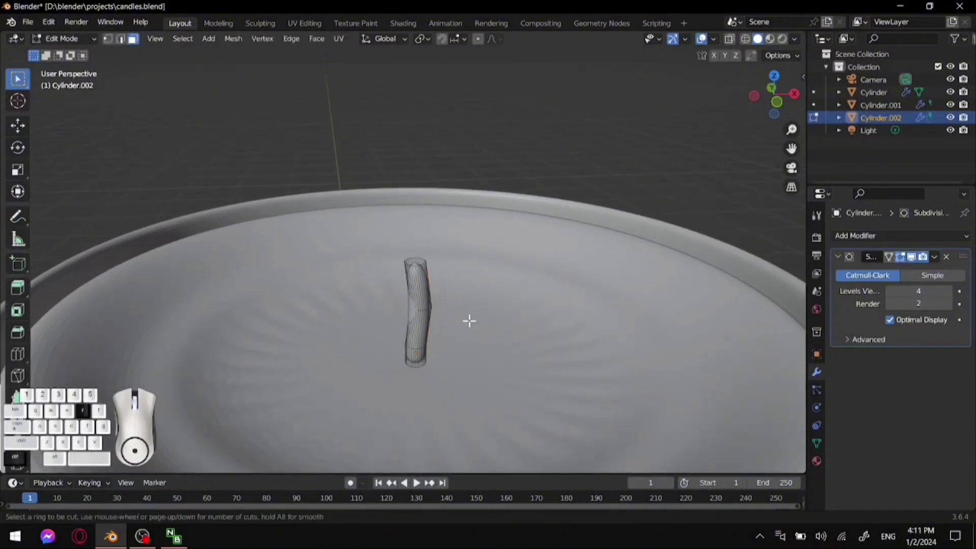
click(426, 305)
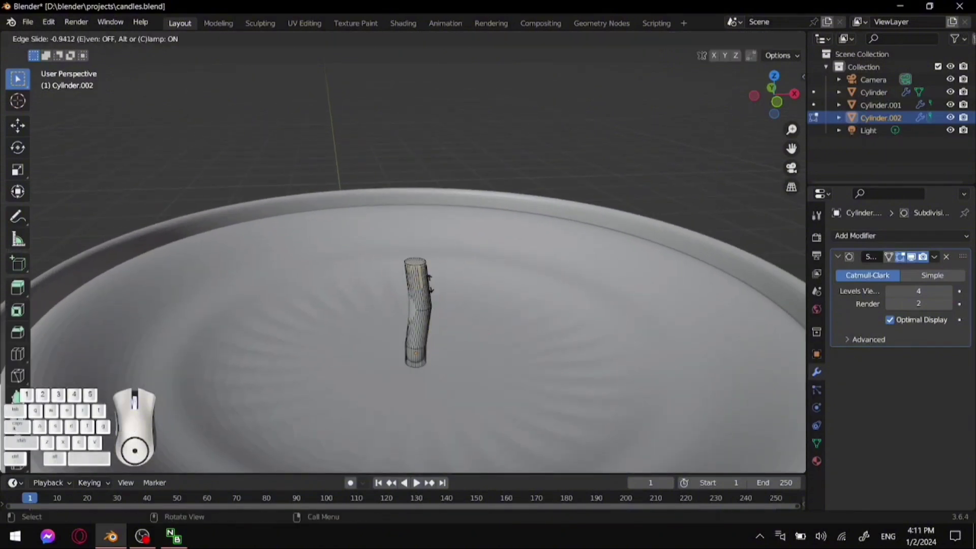
click(433, 294)
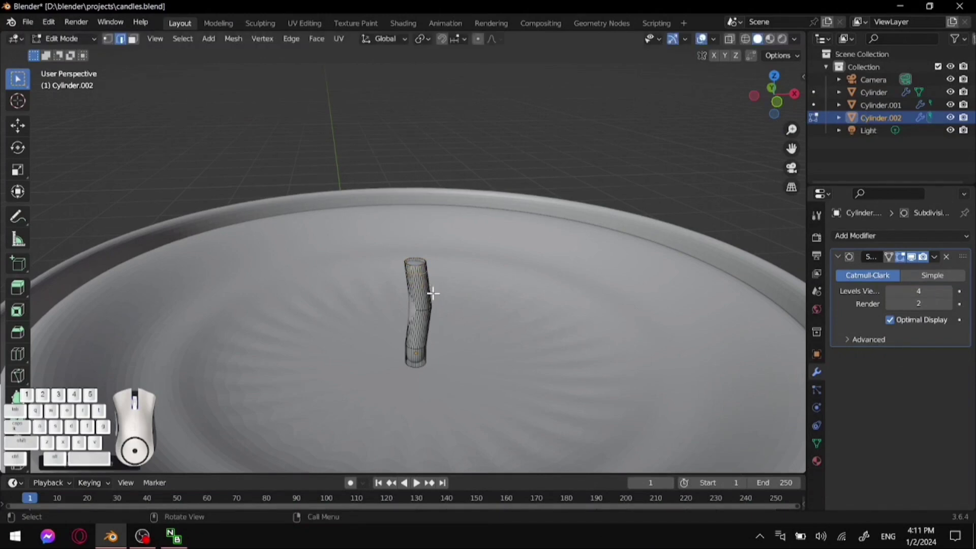
key(ctrl+r)
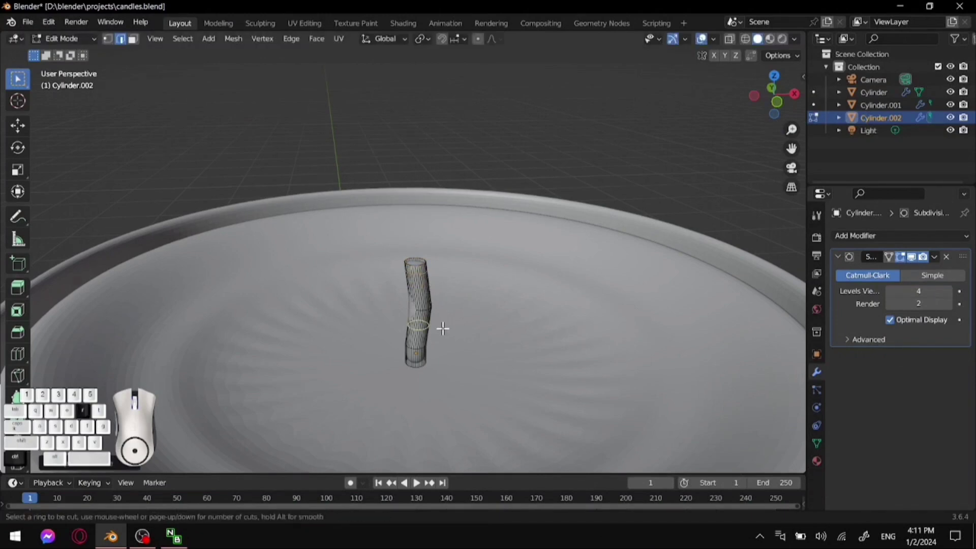
click(422, 352)
click(427, 357)
scroll(480, 352, up, 2)
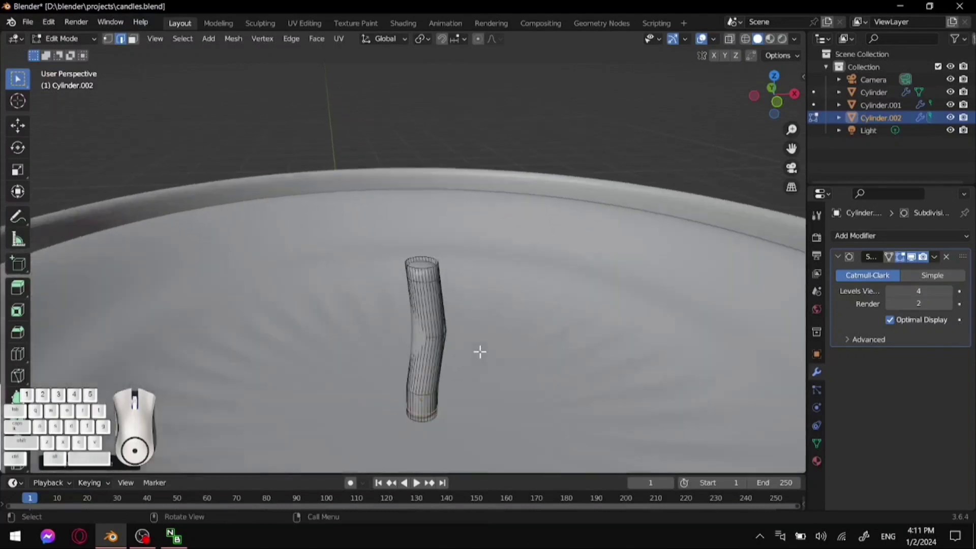
scroll(527, 379, down, 3)
key(Tab)
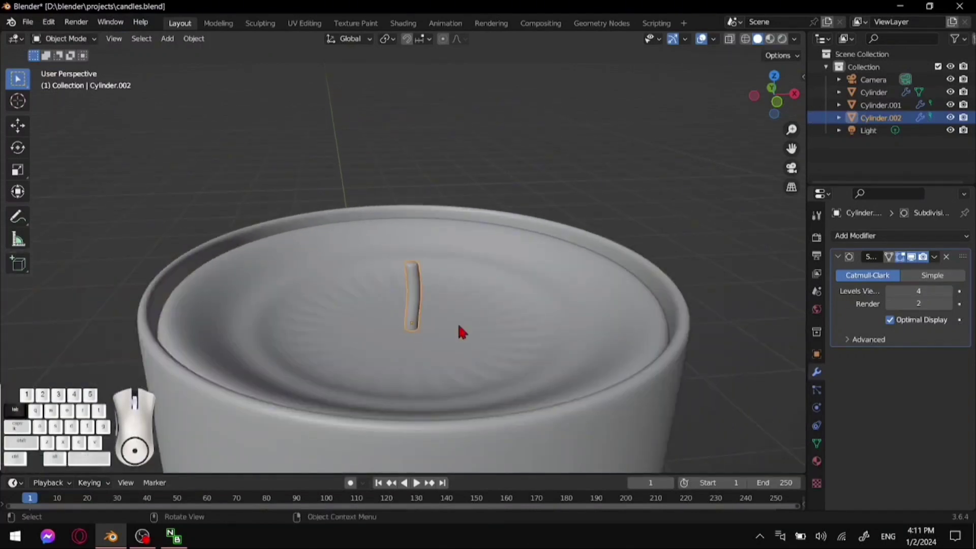
Lower the wick slightly in front view so its base sits in the wax, and deselect it
key(KP_1)
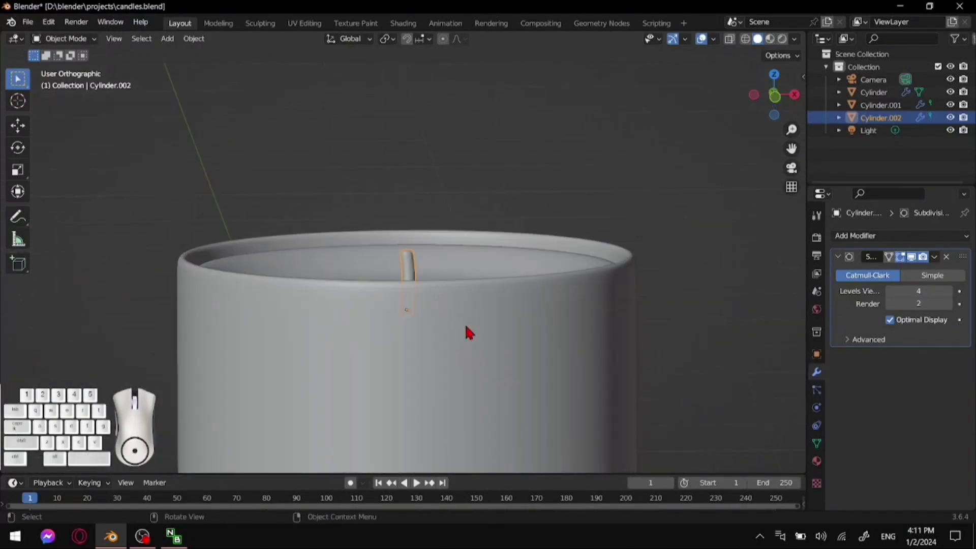
key(g)
key(shift)
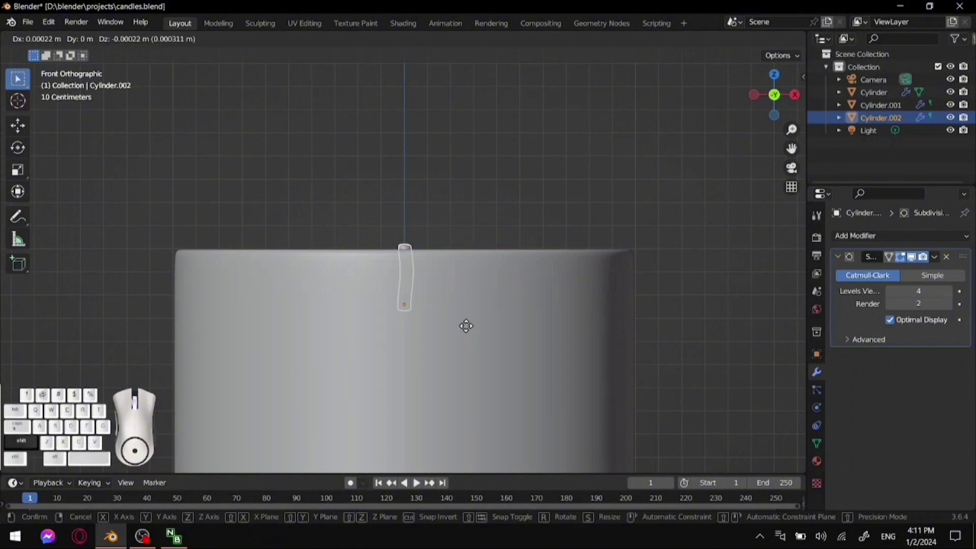
click(456, 385)
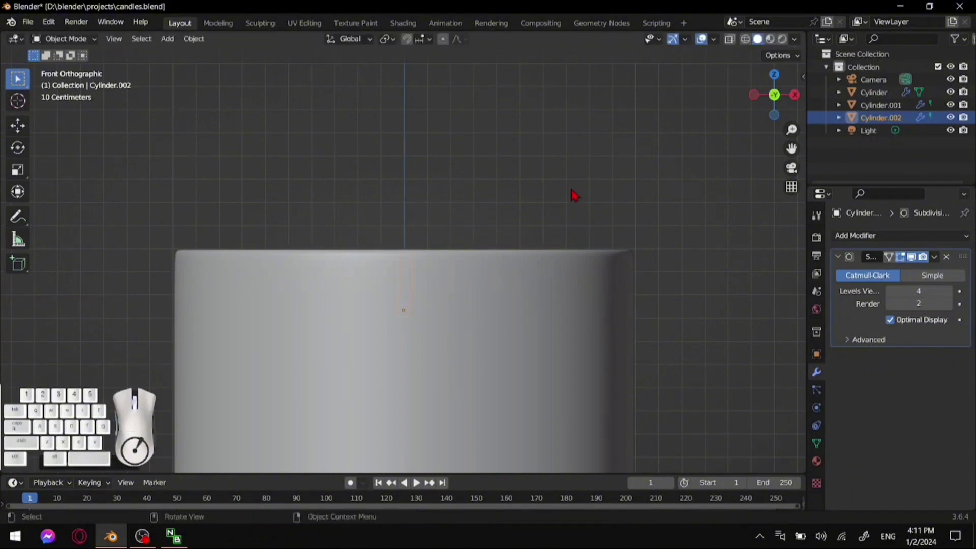
middle_drag(573, 194, 587, 256)
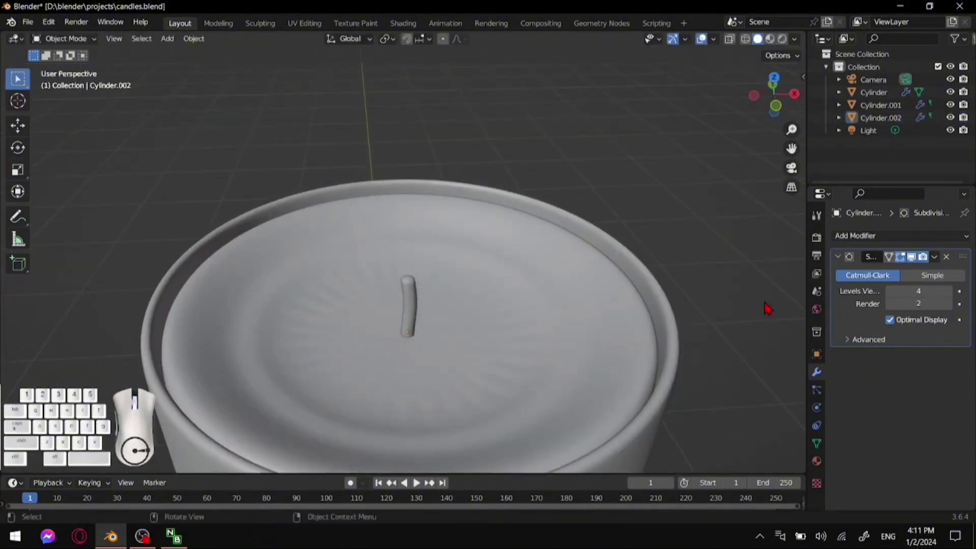
Create a new material for the wick and set its base colour to black
click(817, 461)
click(911, 289)
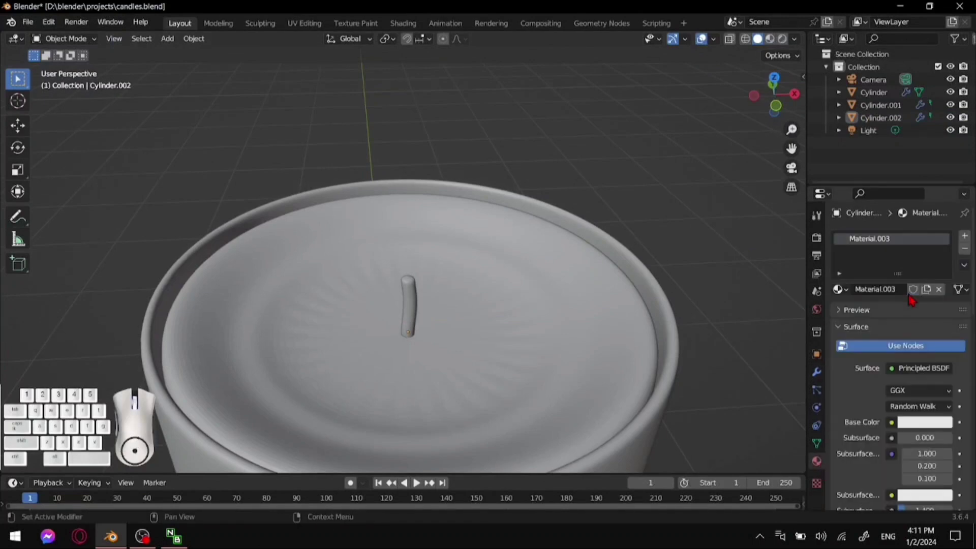
click(926, 422)
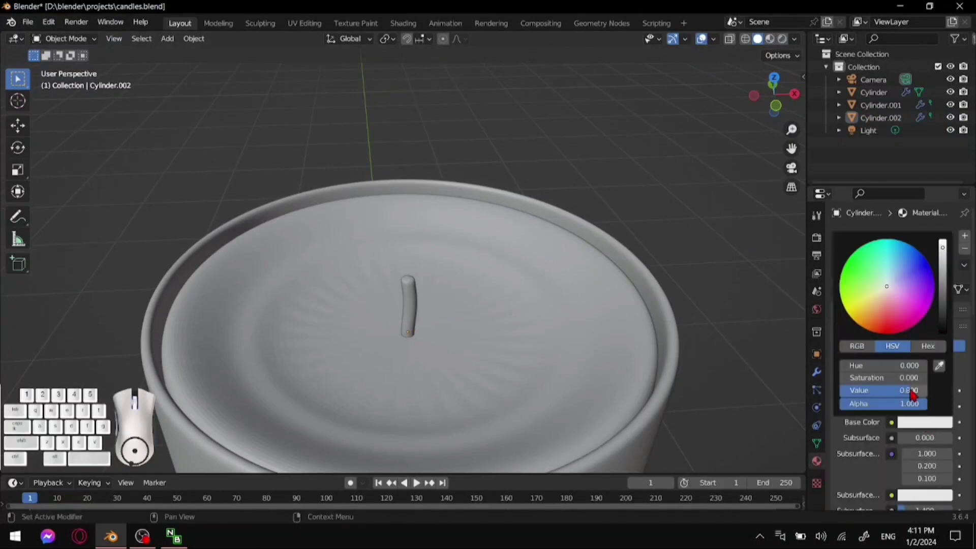
drag(910, 392, 836, 392)
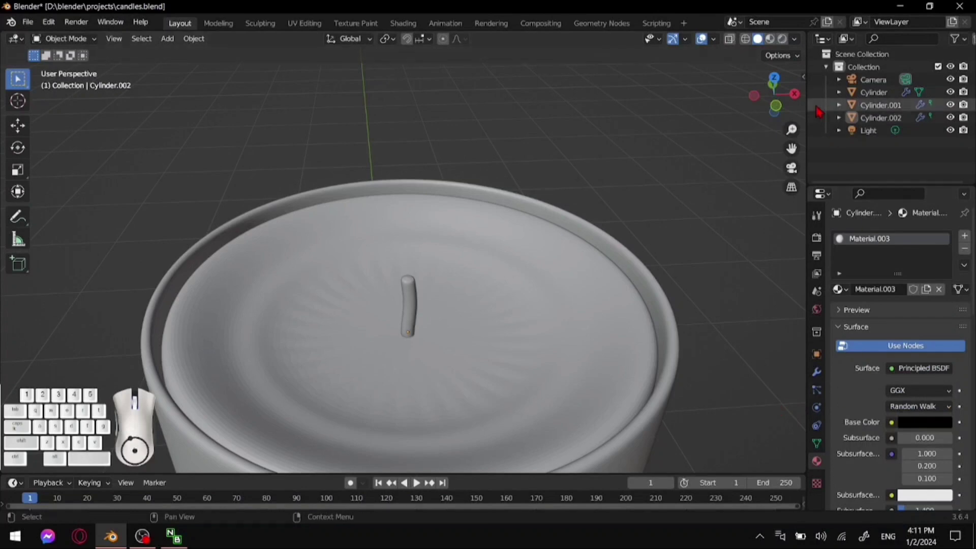
Check the black wick and beige wax in Material Preview, and switch the viewport to Rendered shading
click(770, 38)
mouse_move(718, 272)
middle_down()
mouse_move(734, 216)
mouse_move(736, 251)
middle_up()
scroll(737, 250, down, 4)
middle_drag(726, 285, 791, 291)
click(782, 39)
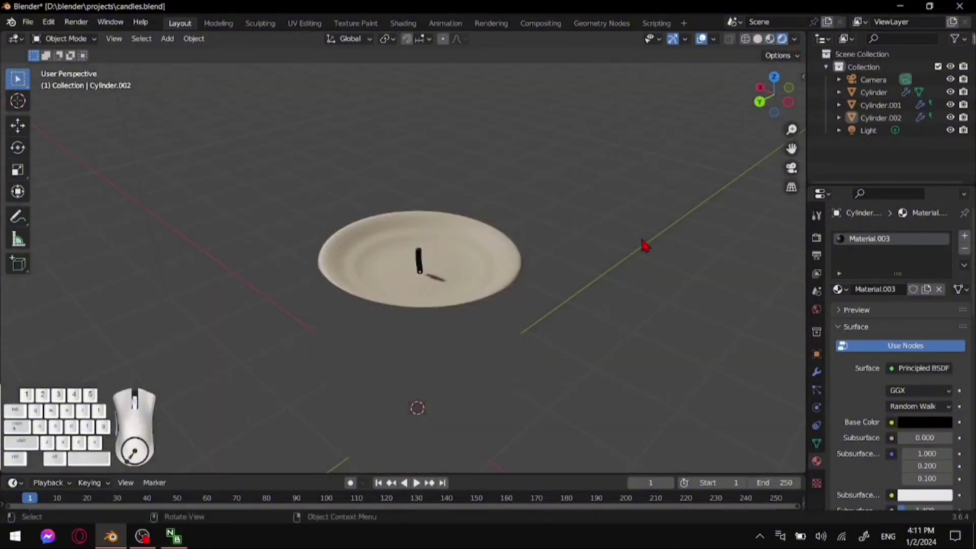
middle_drag(645, 246, 693, 250)
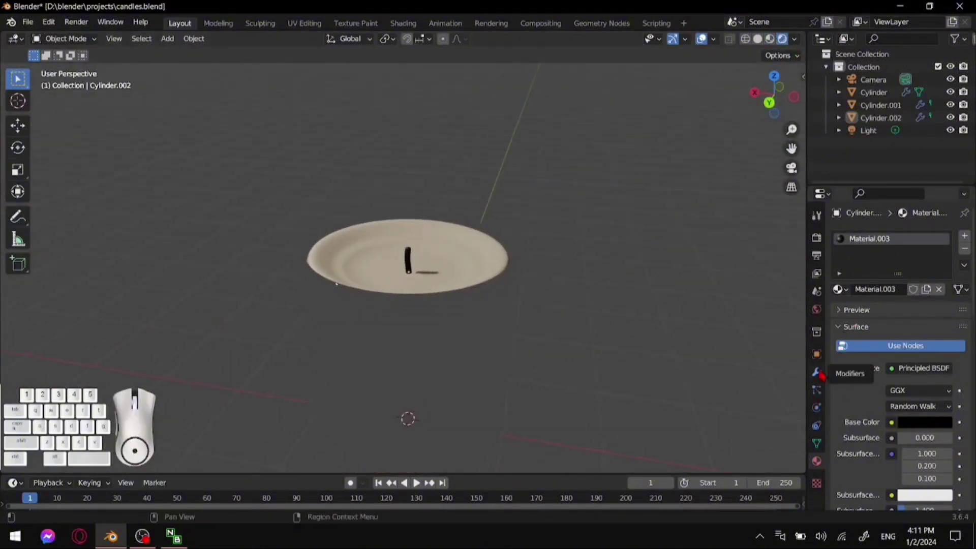
Set the render engine to Cycles and inspect the rendered glass container from several sides
click(817, 372)
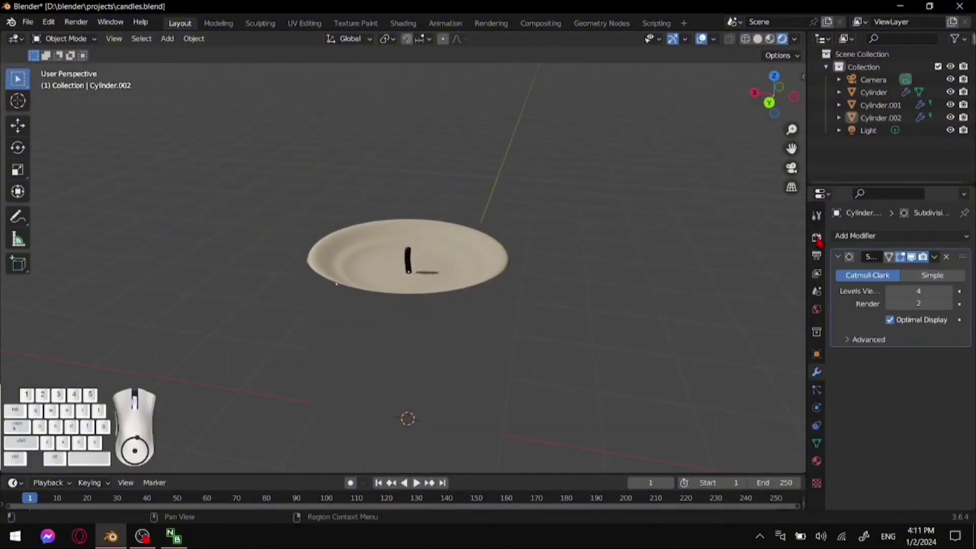
click(816, 215)
click(816, 256)
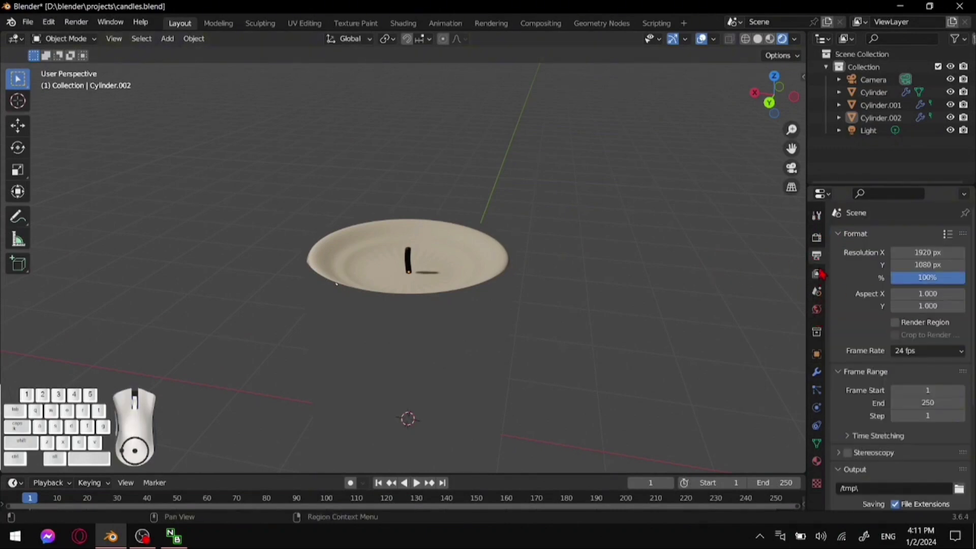
click(816, 215)
click(816, 238)
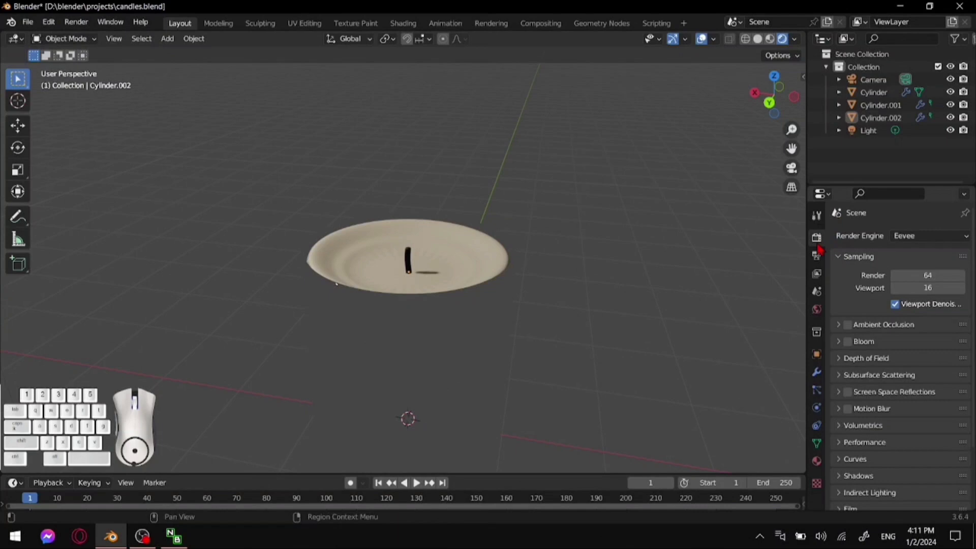
click(948, 237)
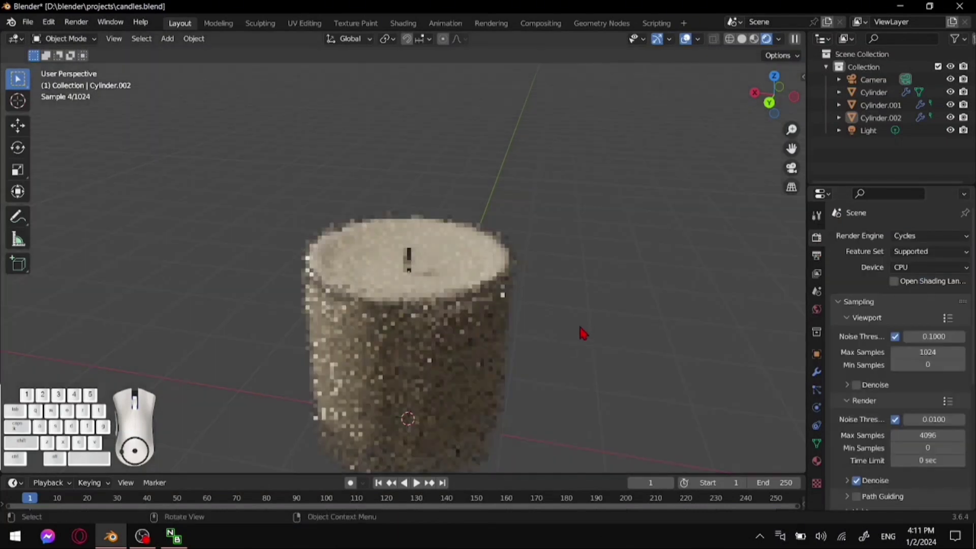
middle_drag(569, 323, 600, 330)
scroll(595, 330, down, 2)
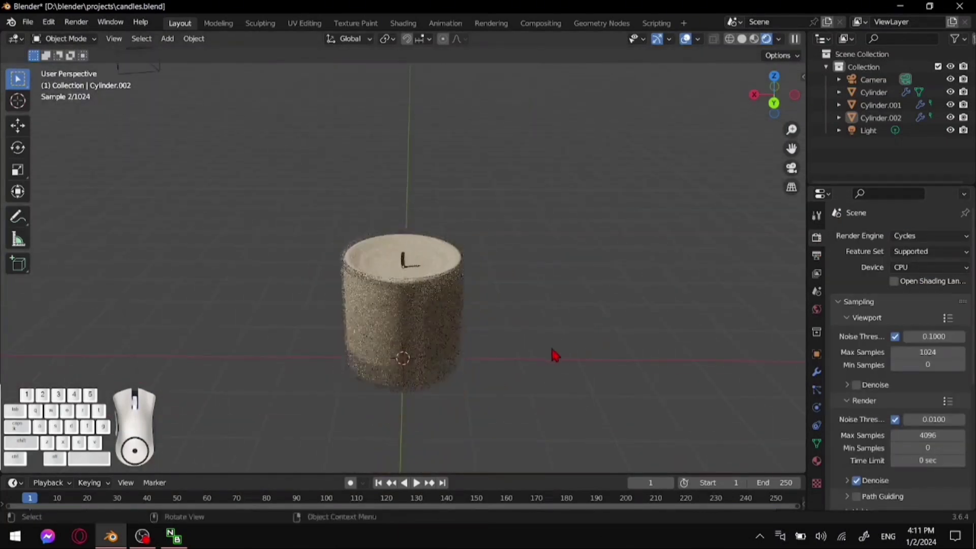
middle_drag(555, 355, 483, 366)
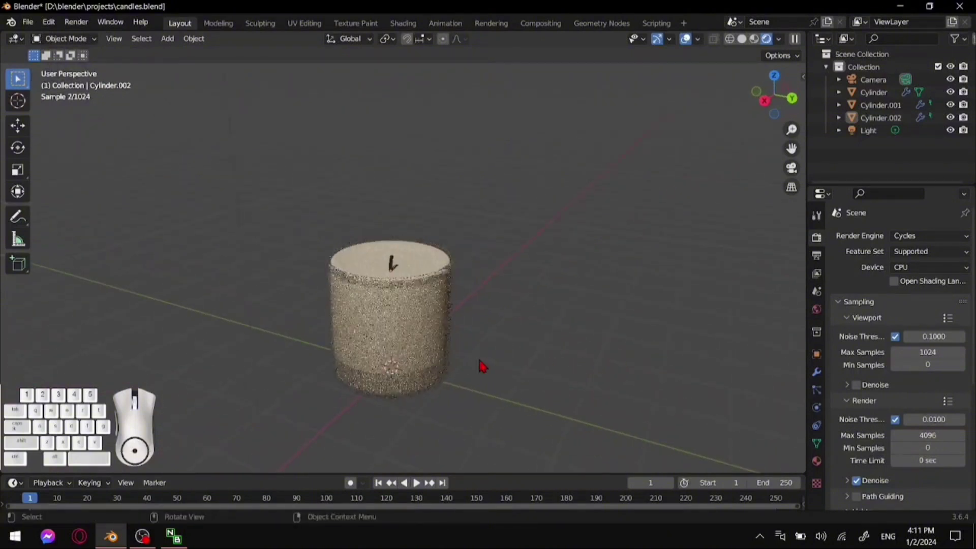
scroll(481, 342, up, 2)
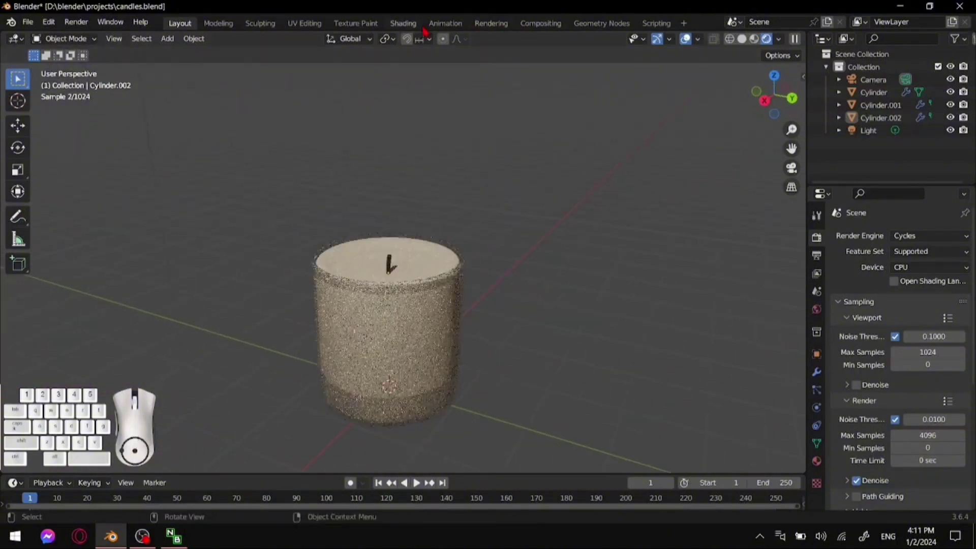
Open the container's material nodes in the Shading workspace and darken the Glass BSDF colour to a value of about 0.181
click(445, 382)
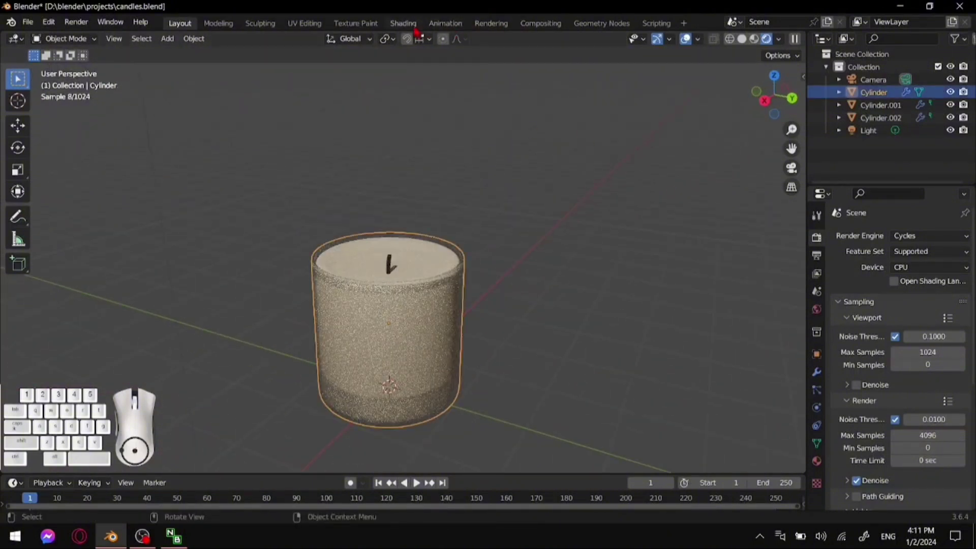
click(414, 26)
scroll(391, 434, down, 1)
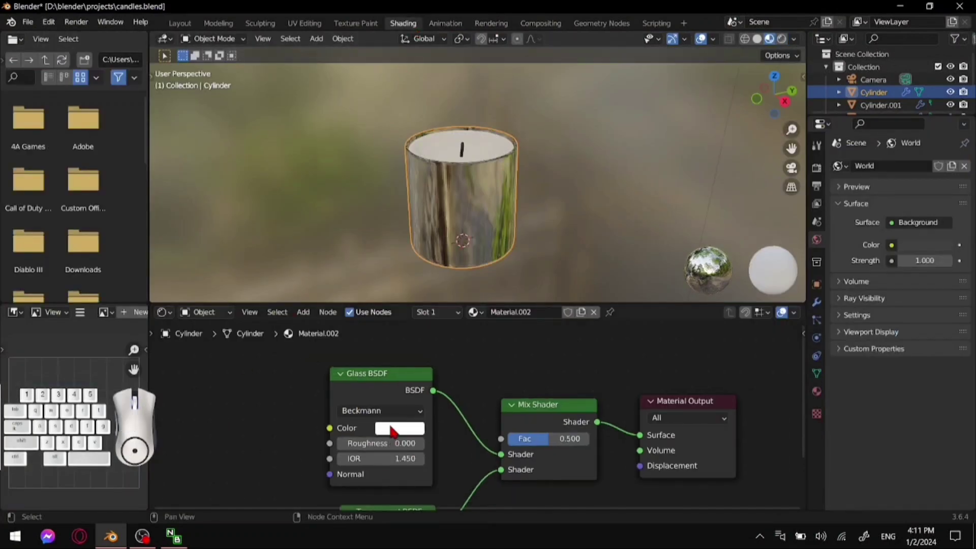
click(394, 429)
drag(447, 393, 410, 394)
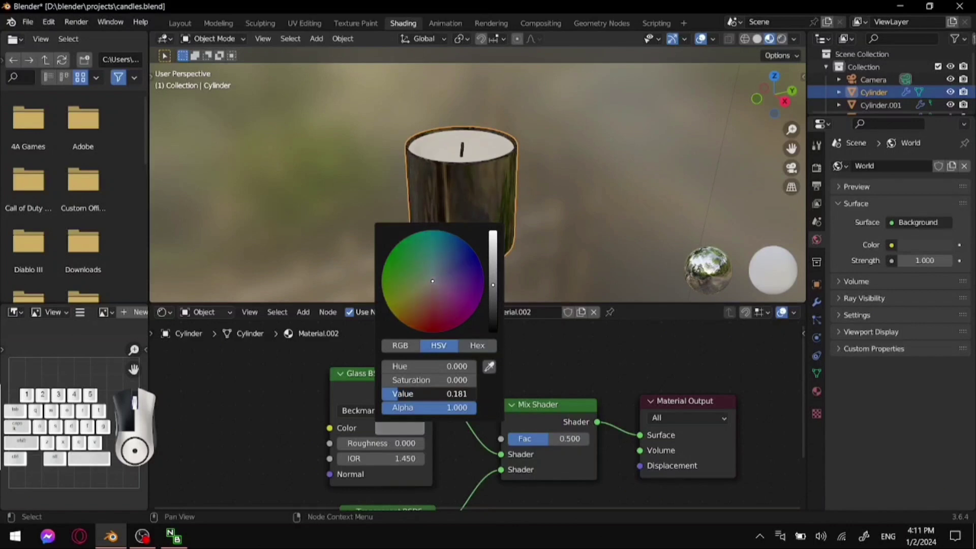
Darken the Transparent BSDF colour slightly to a light grey, and return to the Layout workspace
scroll(345, 427, down, 1)
scroll(346, 426, down, 1)
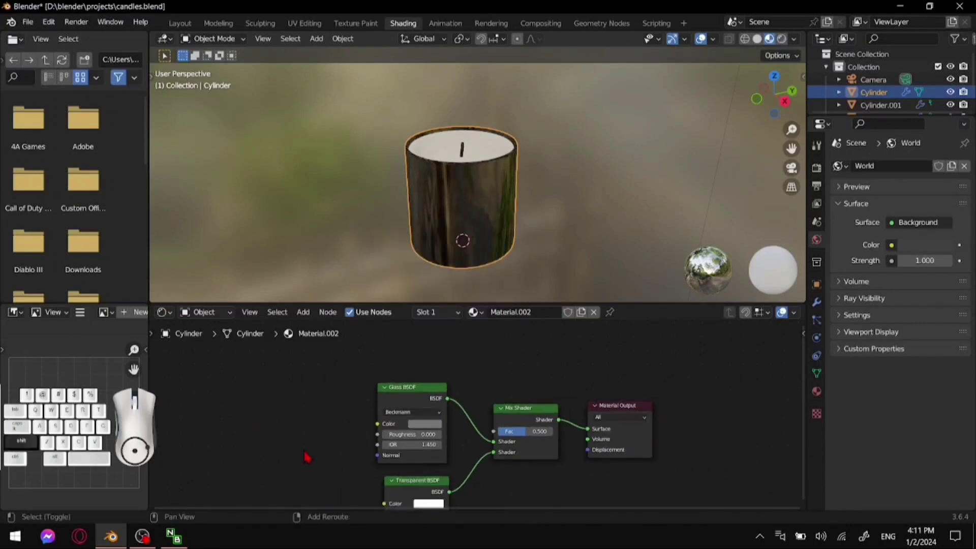
middle_drag(308, 457, 321, 392)
click(449, 447)
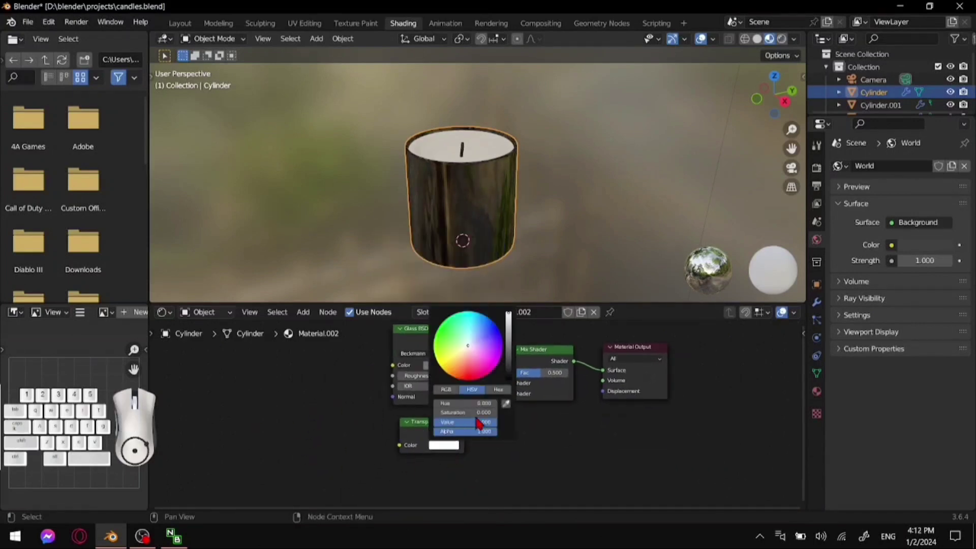
drag(480, 422, 468, 422)
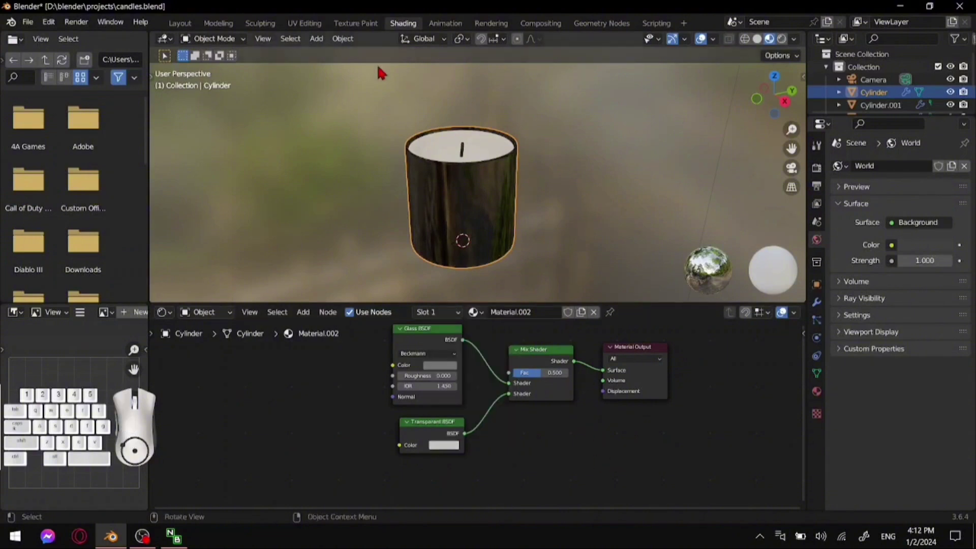
click(181, 24)
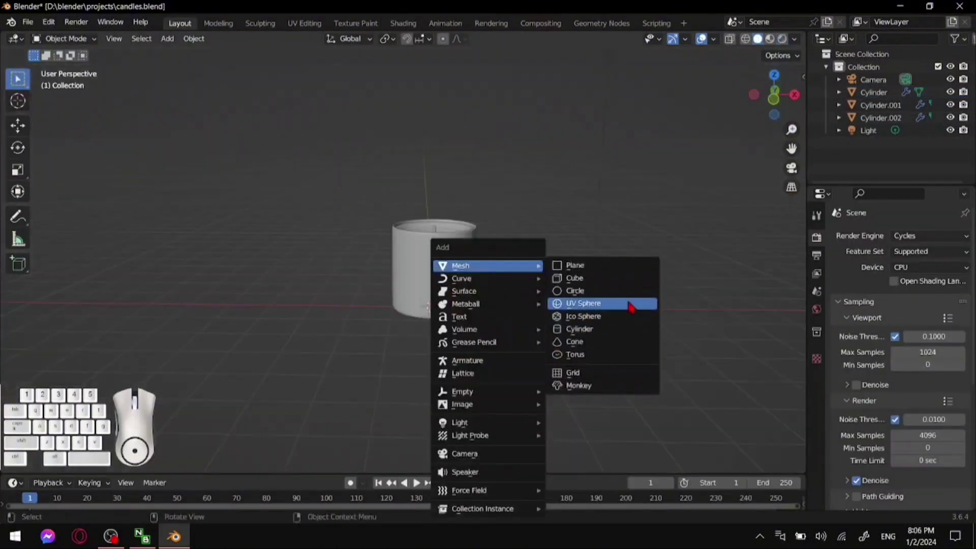
Add a UV sphere and move it well above the candle in front view
click(631, 307)
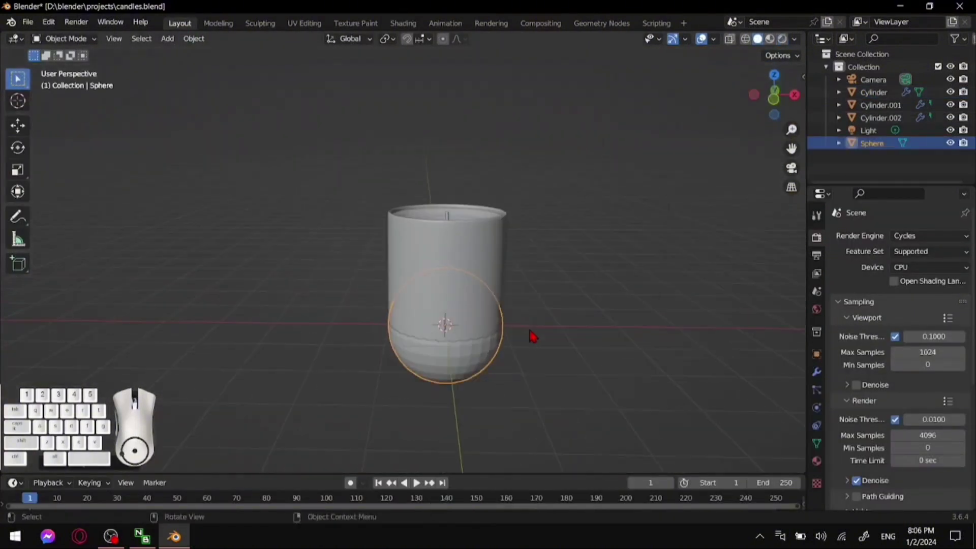
key(1)
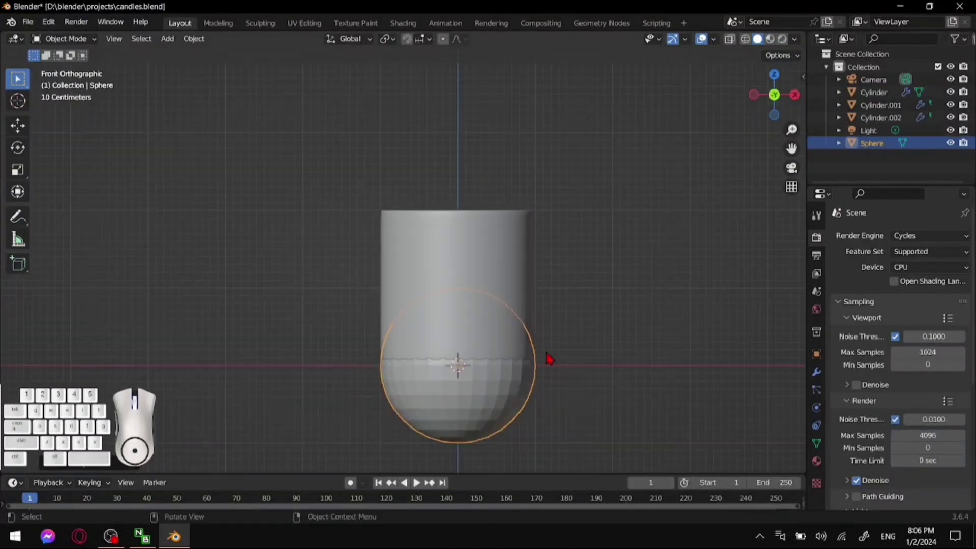
scroll(529, 361, down, 7)
key(g)
click(505, 226)
scroll(507, 196, up, 5)
key(KP_Decimal)
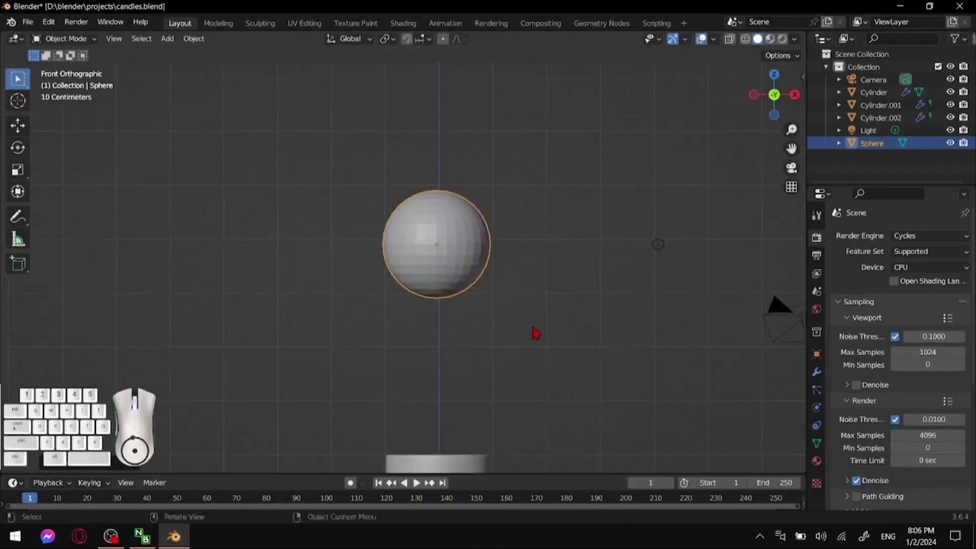
Select a single horizontal ring of faces in the lower part of the UV sphere and delete all the other geometry
click(745, 38)
key(Tab)
scroll(517, 344, up, 2)
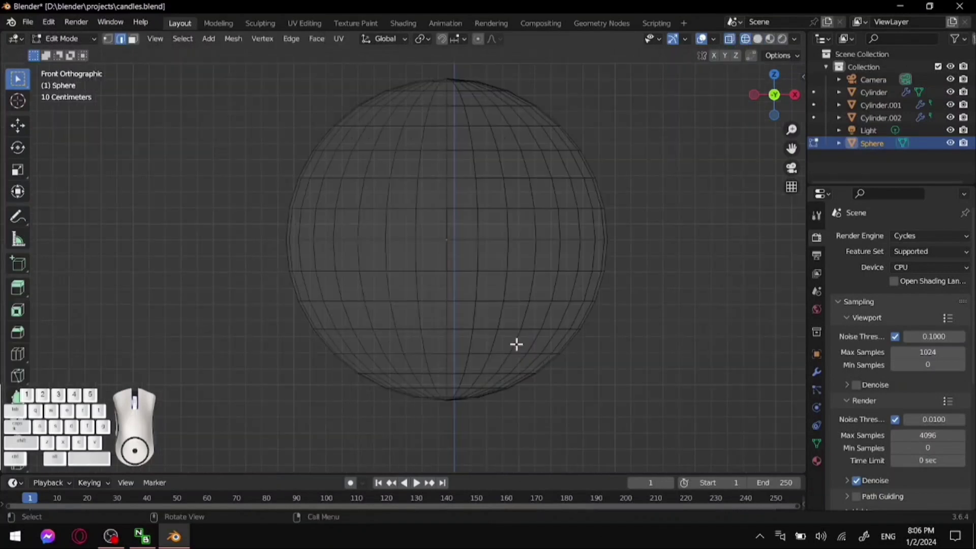
drag(622, 340, 274, 350)
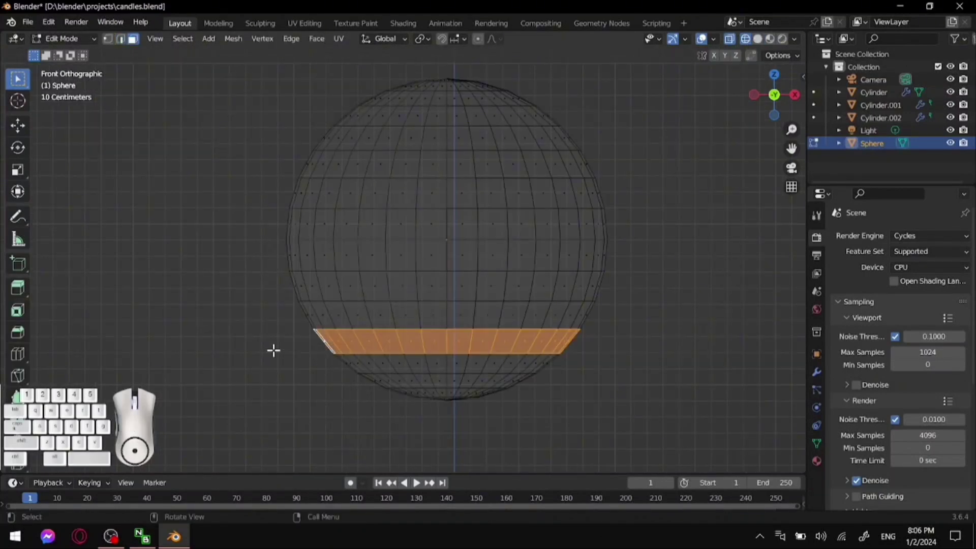
click(232, 40)
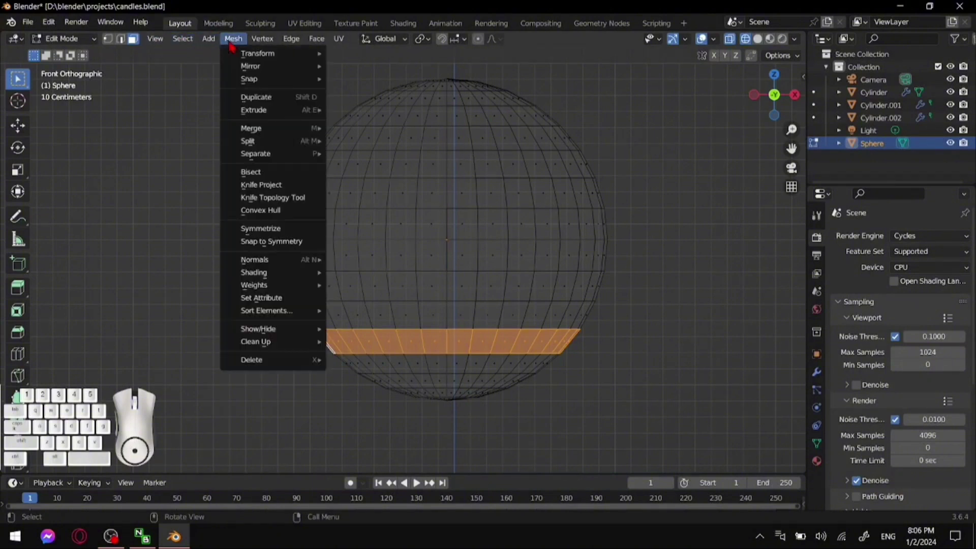
mouse_move(192, 41)
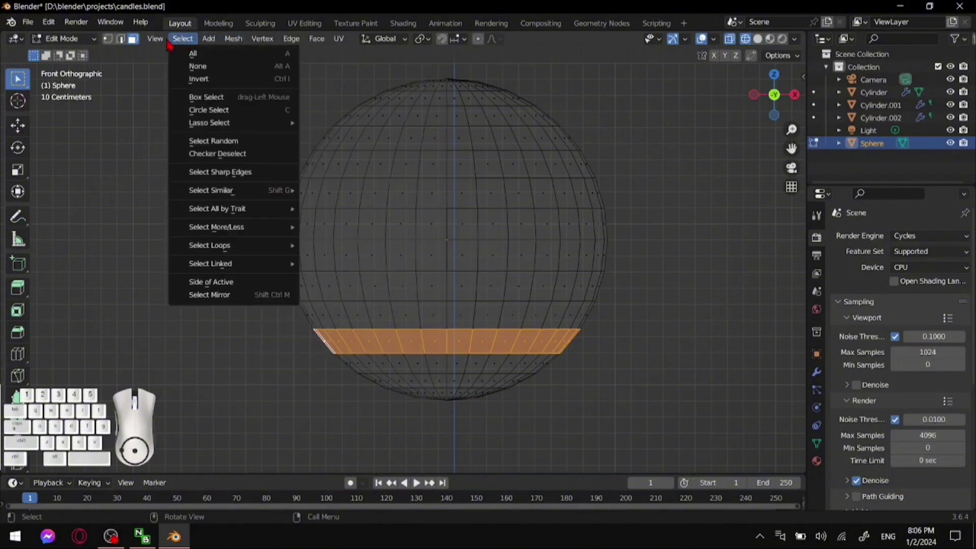
click(204, 79)
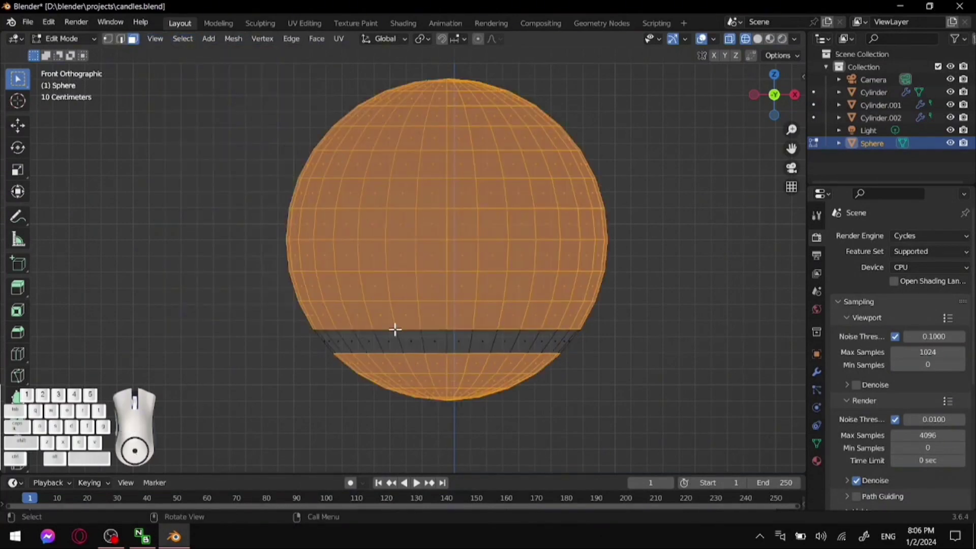
key(x)
click(394, 359)
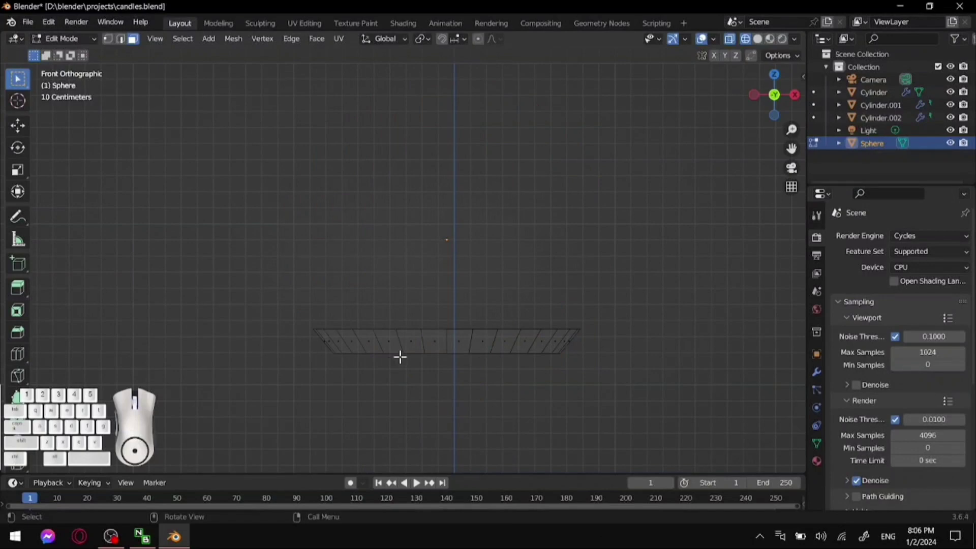
Fill the smaller lower edge loop of the ring with a new face to form a base, and restore the solid view
middle_drag(497, 235, 492, 300)
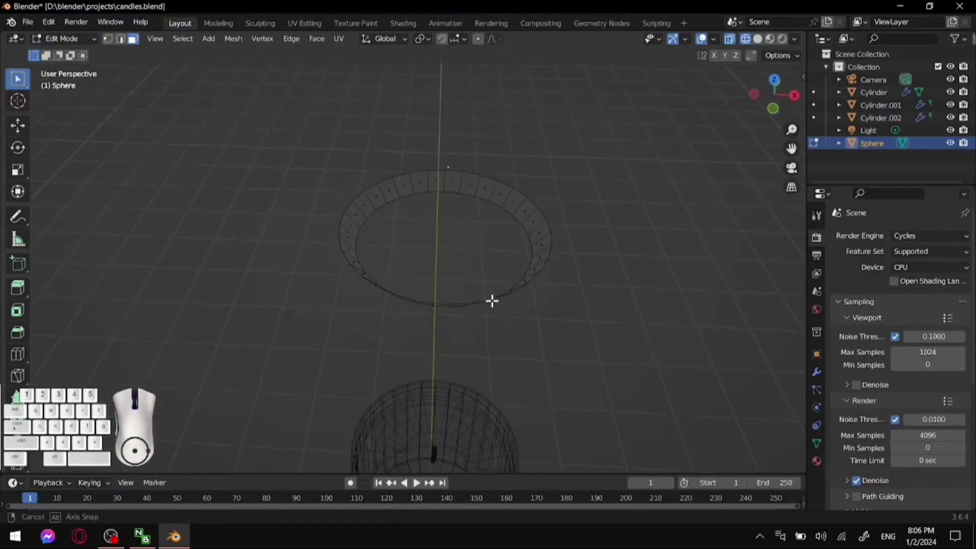
alt+click(527, 233)
click(262, 39)
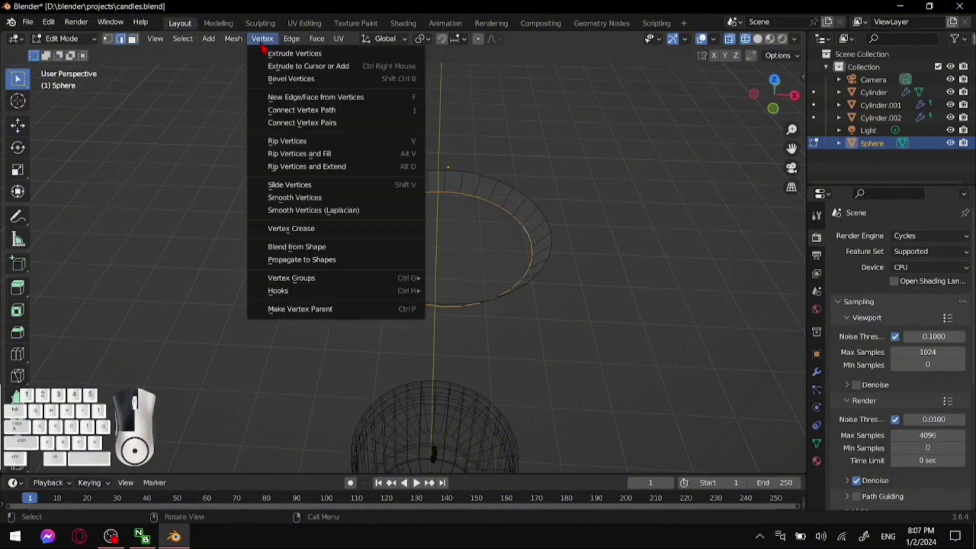
click(294, 99)
key(shift+z)
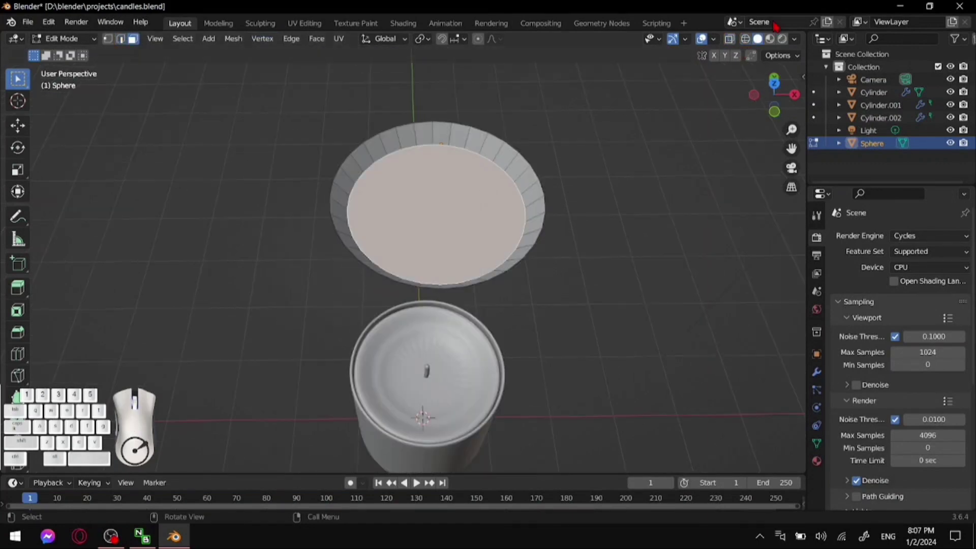
Inset the base face to create a smaller circular face at its centre
key(i)
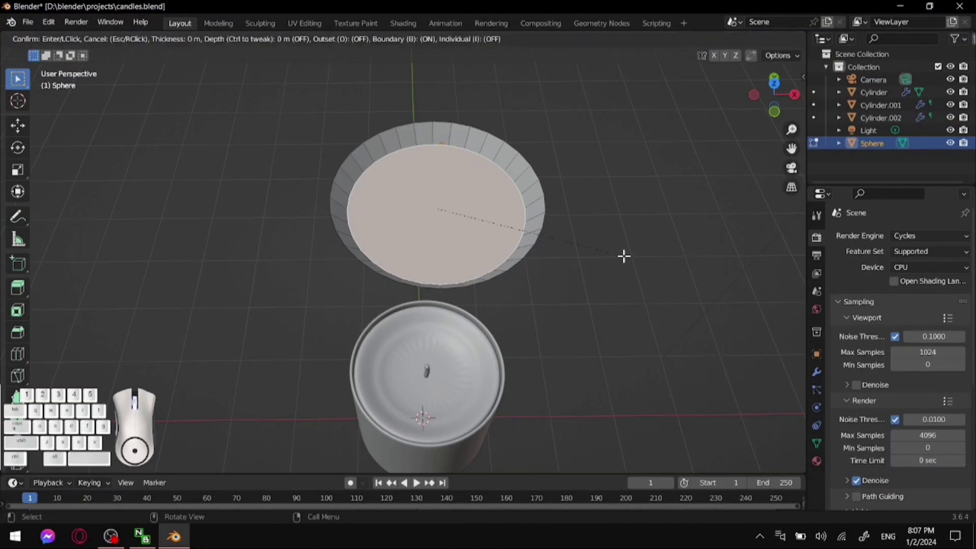
click(586, 261)
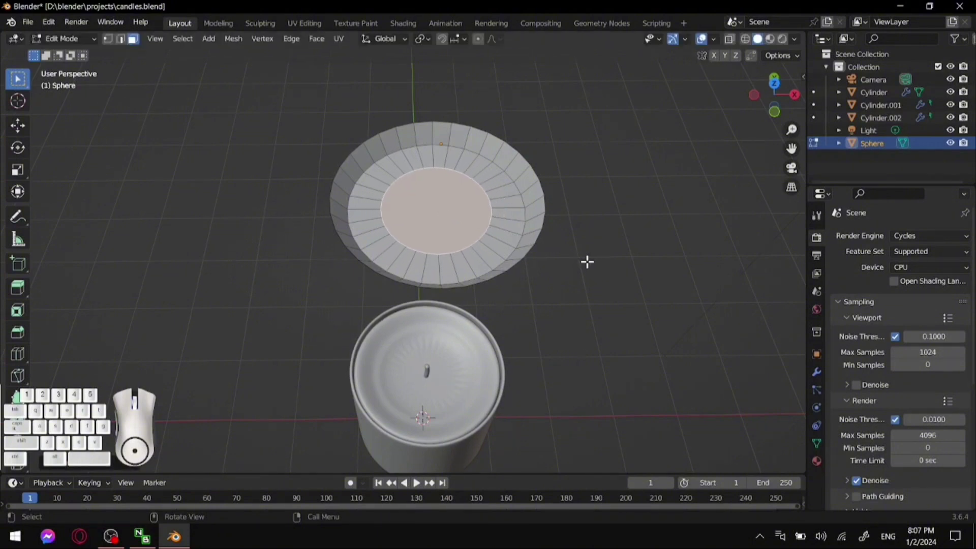
middle_drag(586, 261, 603, 236)
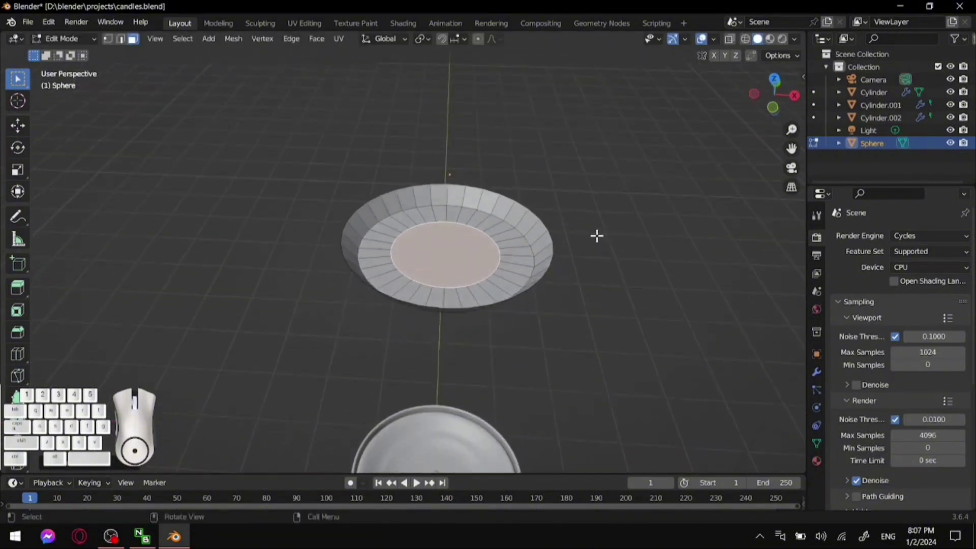
Adjust the scale of the base's edge loop and enlarge the outer rim loop so the plate's wall flares outward
key(2)
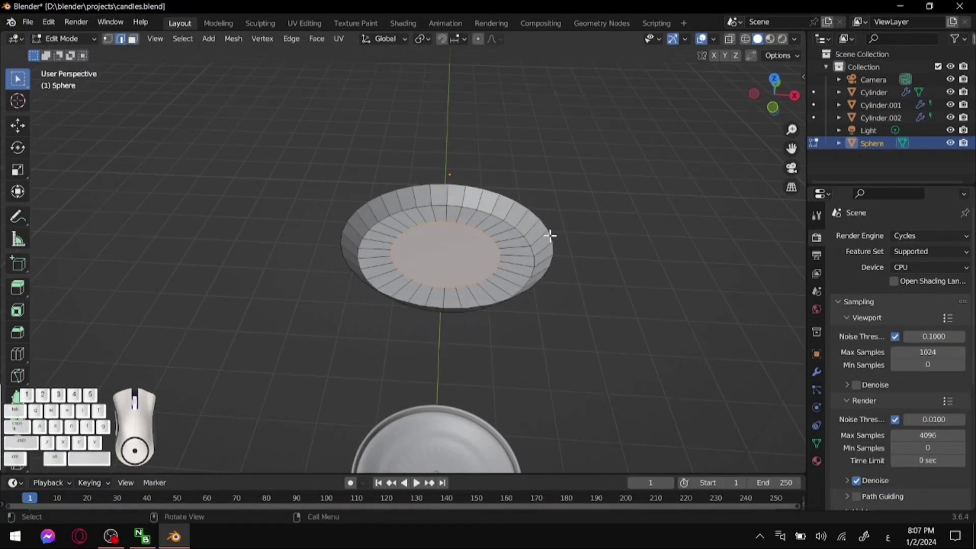
key(F2)
click(684, 235)
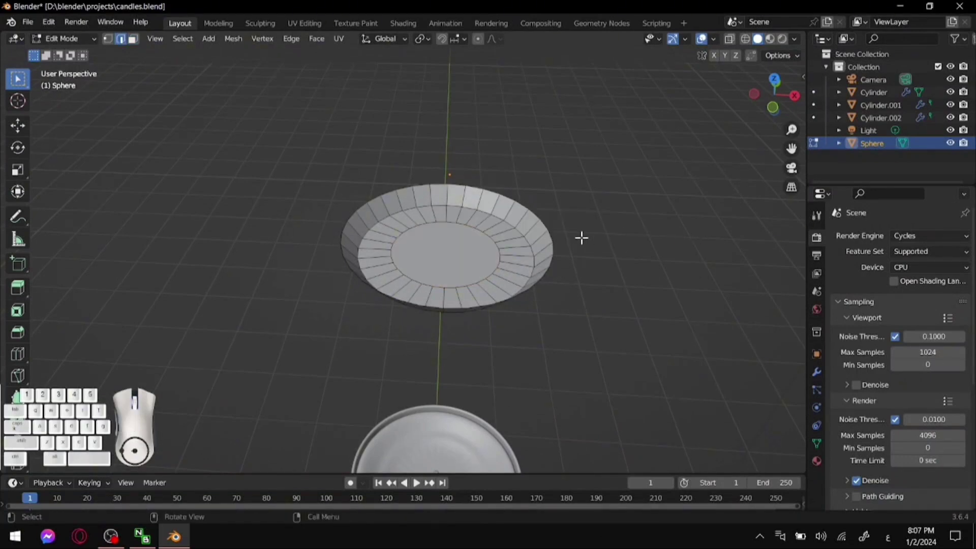
key(shift+alt)
alt+shift+click(549, 233)
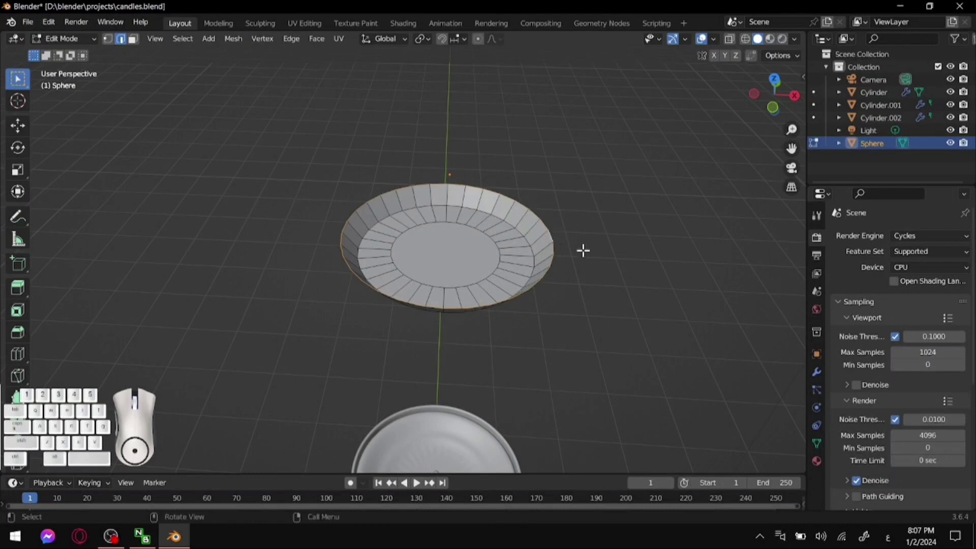
key(shift+alt)
click(597, 252)
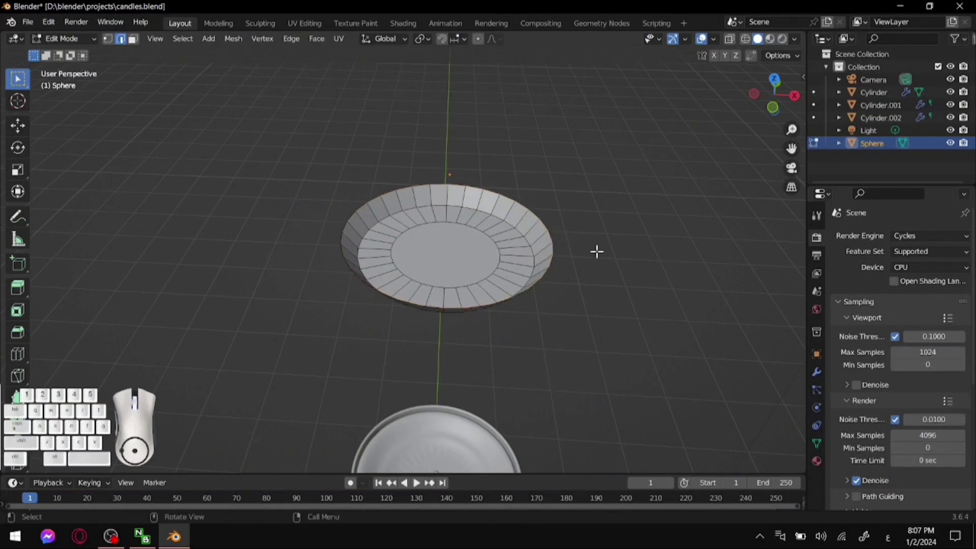
alt+shift+click(531, 247)
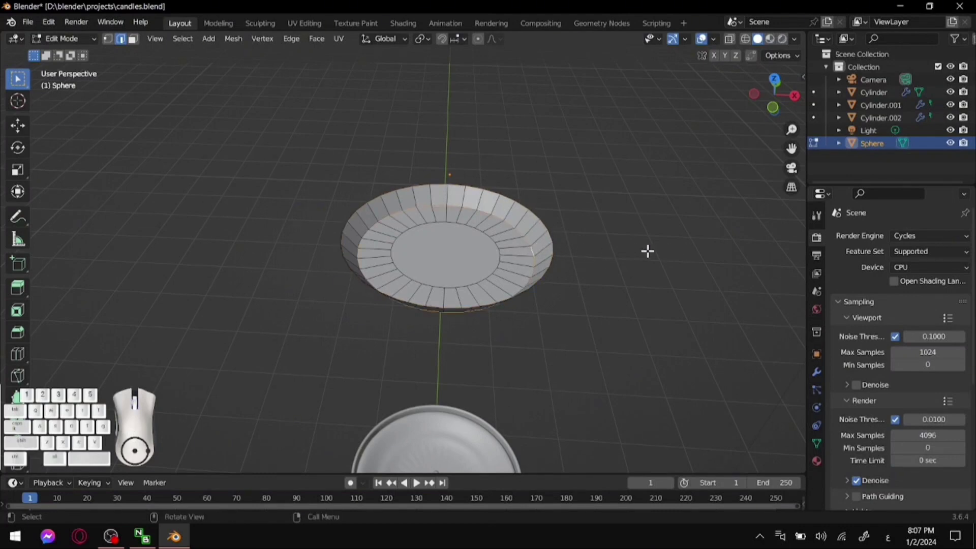
key(s)
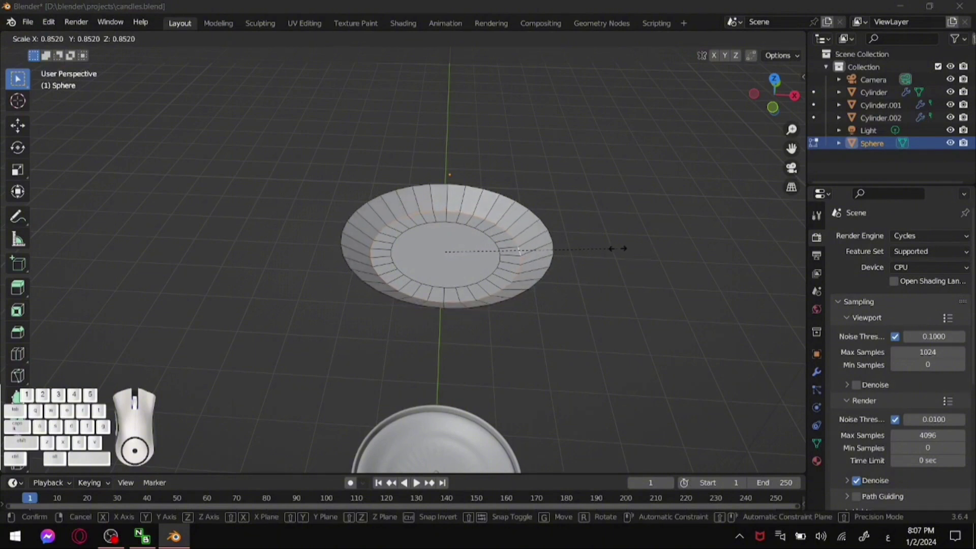
click(663, 248)
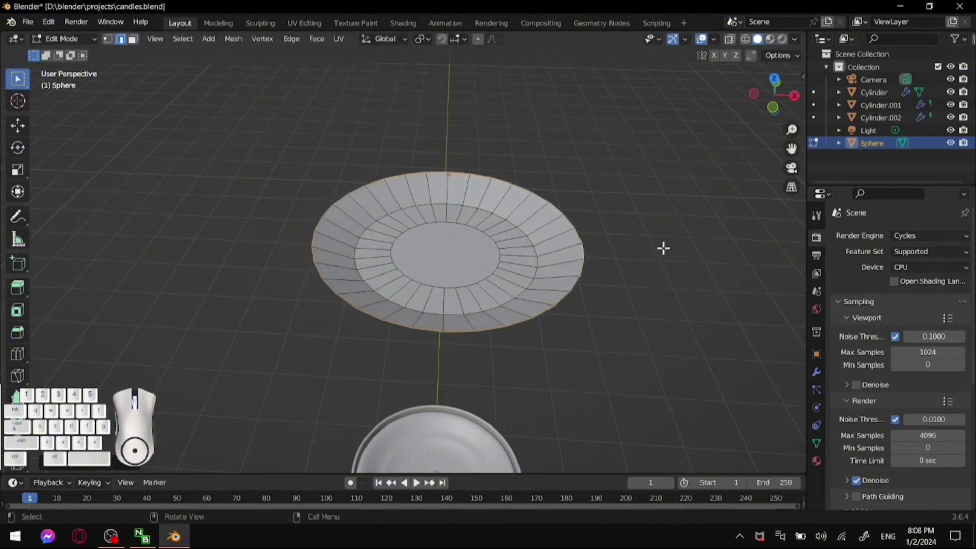
Add one centred loop cut around the plate's sloped wall
key(ctrl+r)
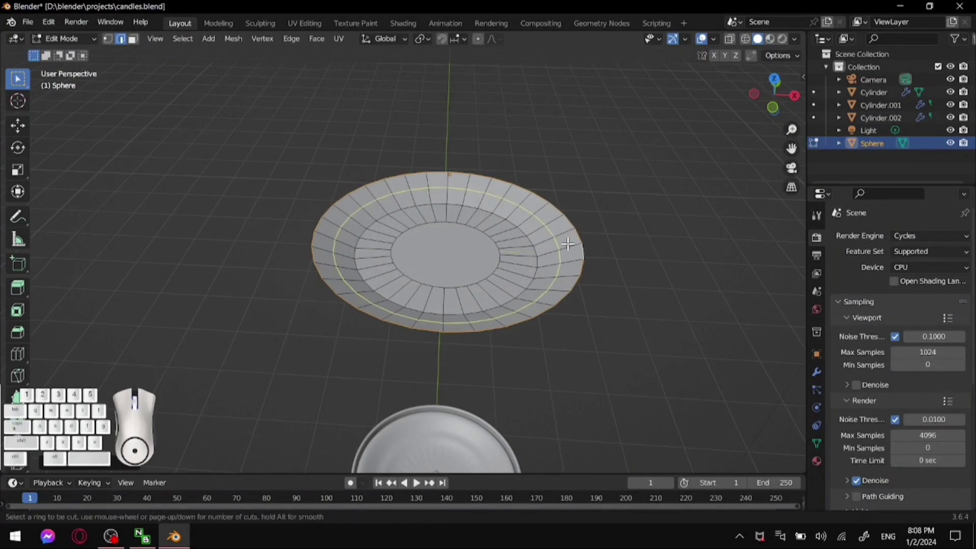
click(568, 244)
right_click(567, 244)
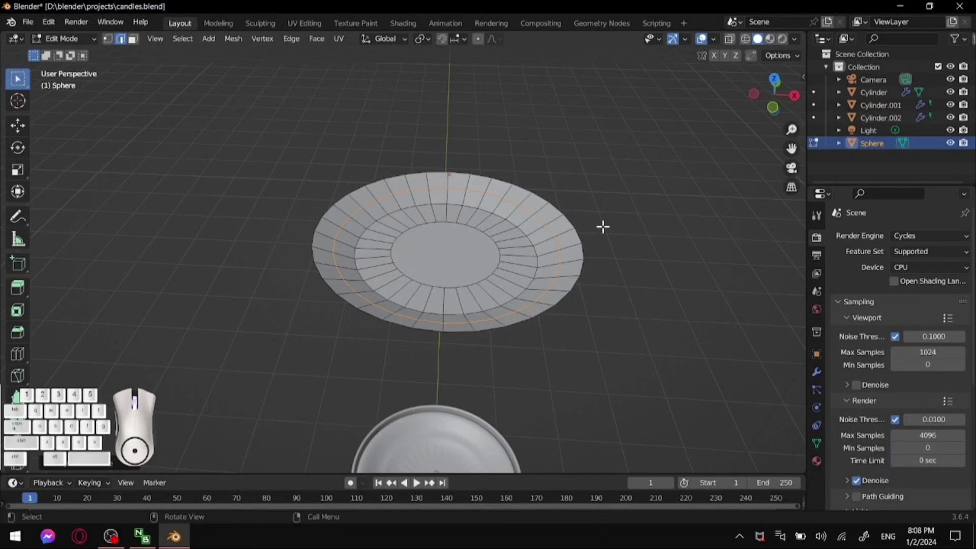
key(alt+a)
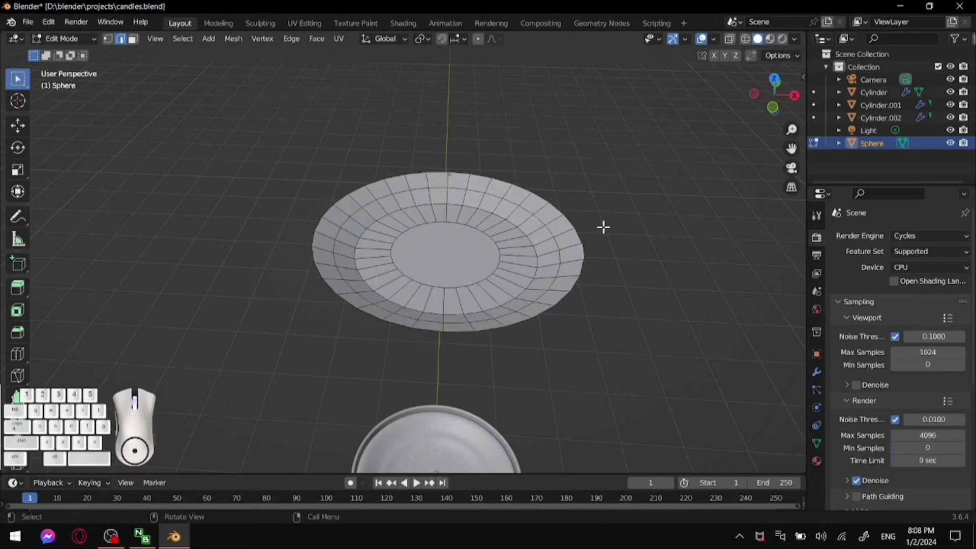
Delete the outermost ring of faces on the plate's wall and return to Object Mode
key(3)
alt+shift+click(568, 240)
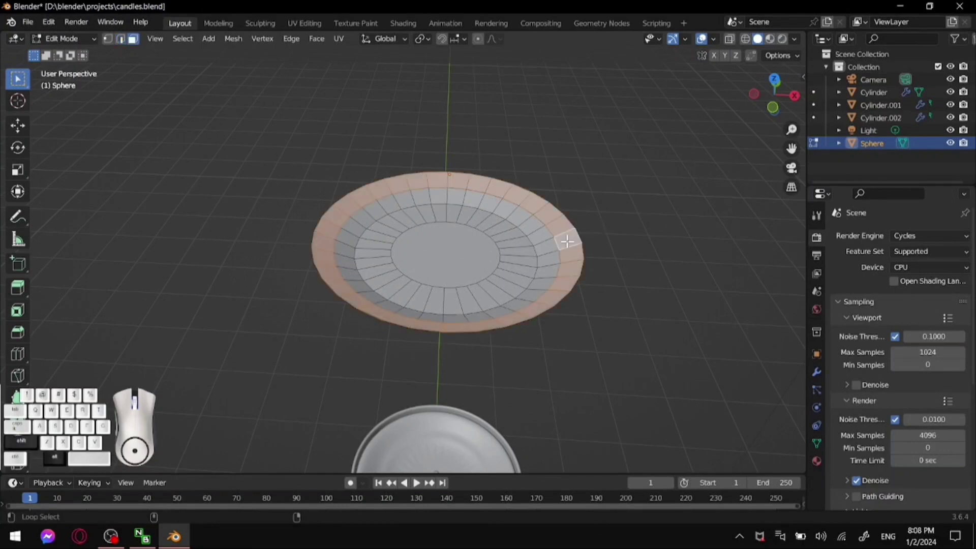
key(x)
click(636, 270)
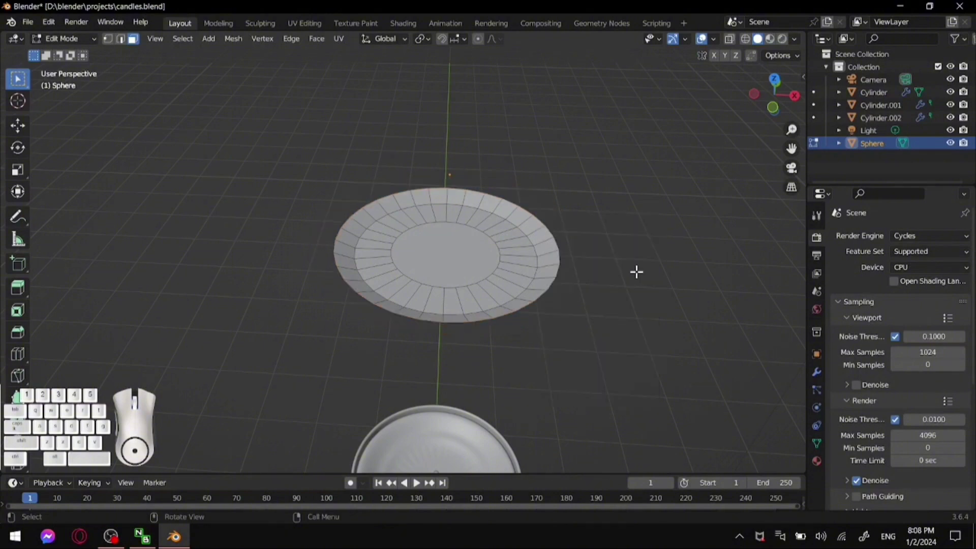
scroll(586, 263, up, 3)
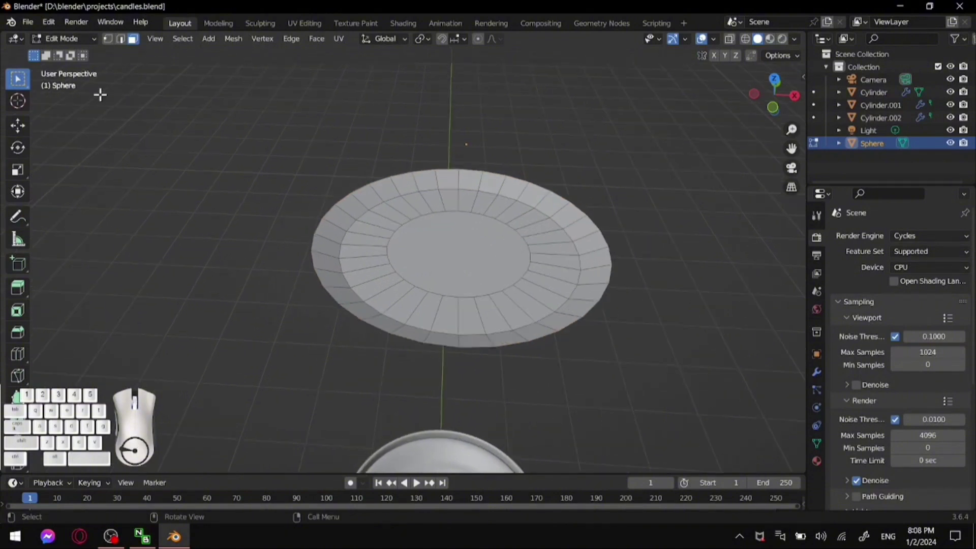
key(Tab)
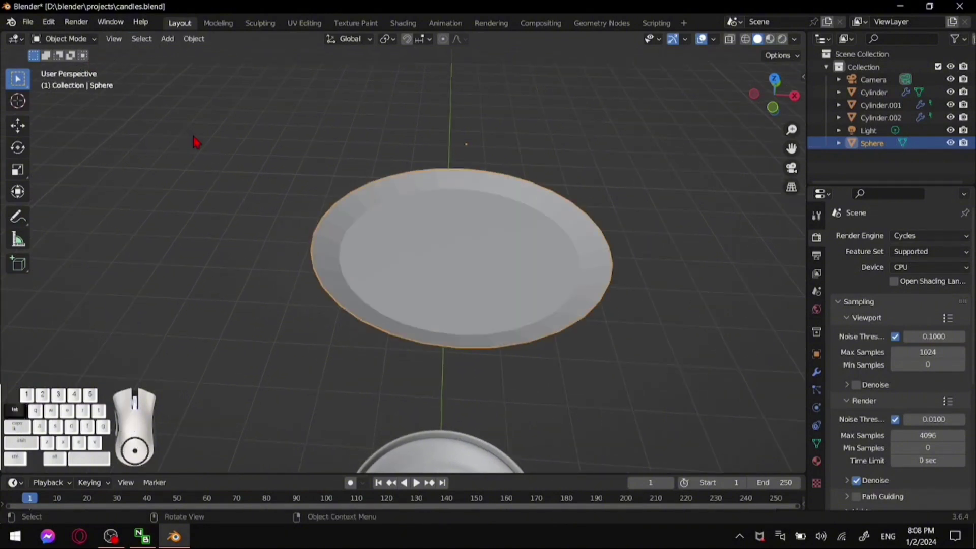
Scale the plate up to about 3.6 times its size in front view
scroll(664, 293, down, 10)
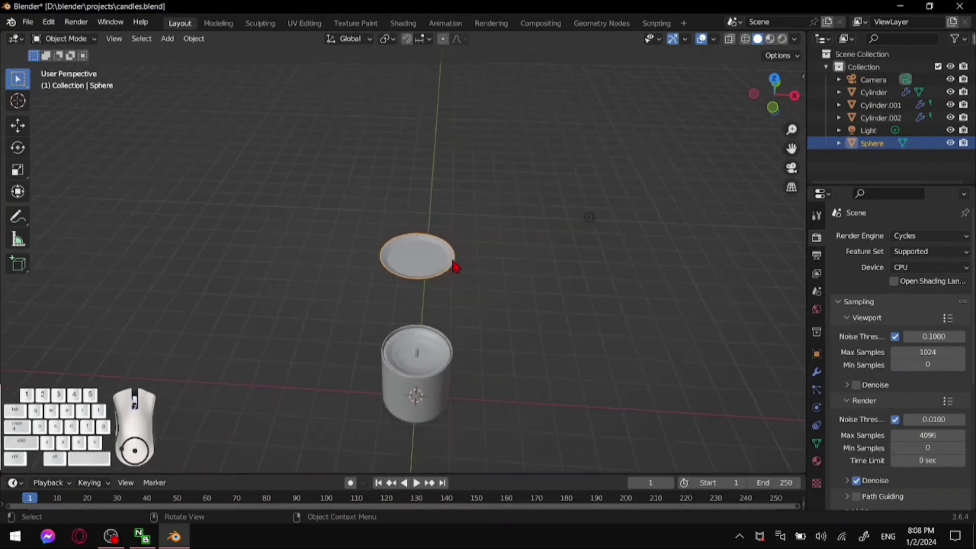
key(KP_1)
scroll(456, 284, up, 5)
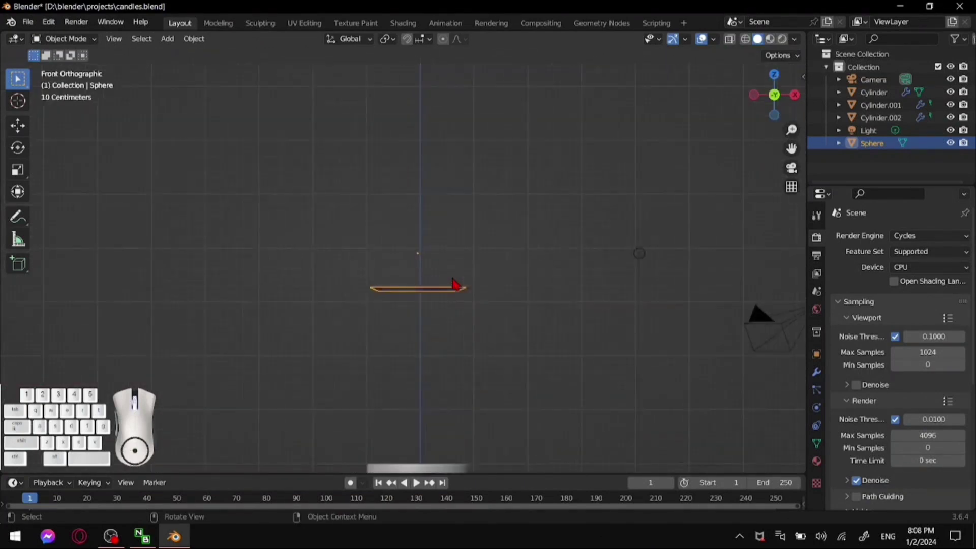
key(s)
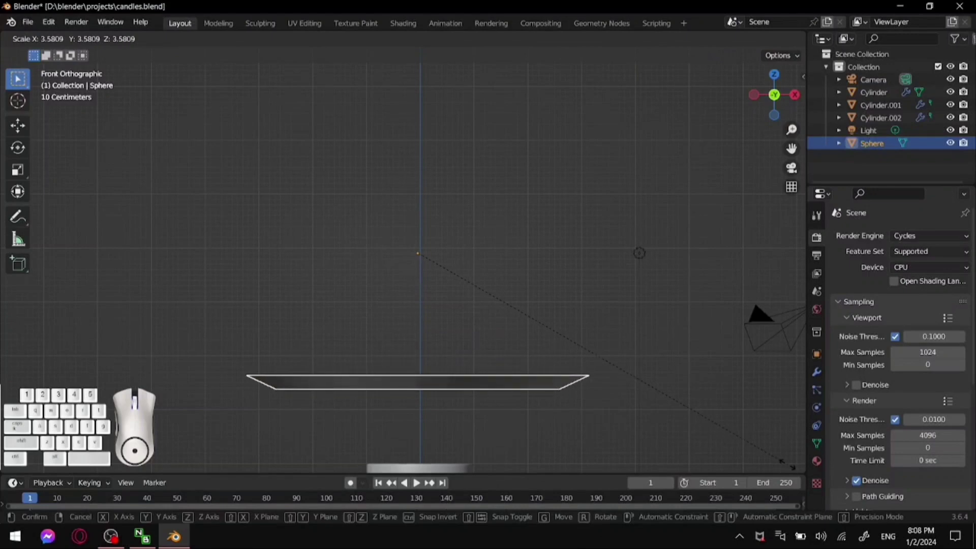
click(785, 457)
Move the plate straight down in front view until it sits beneath the candle
scroll(688, 425, down, 6)
key(g)
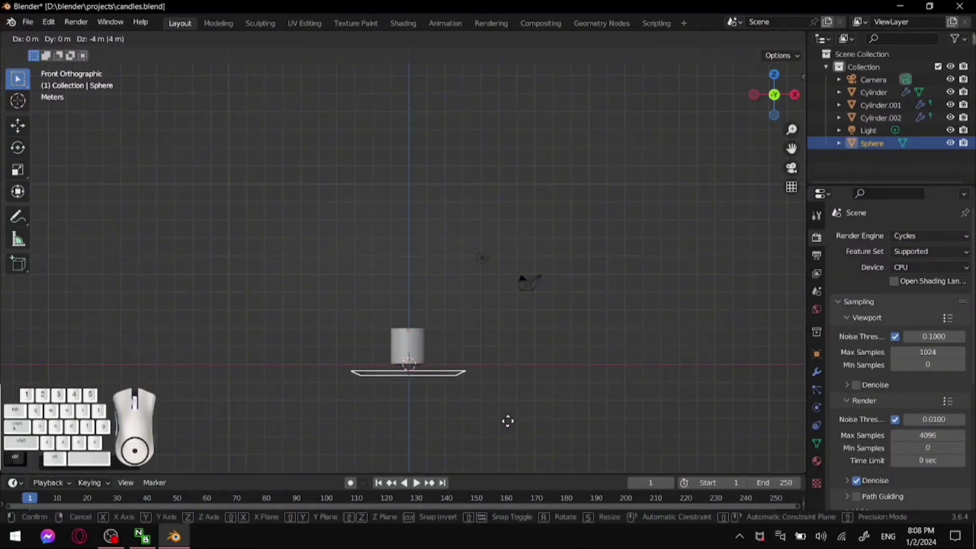
click(504, 404)
Examine the plate's position relative to the candle in perspective and in top view
middle_drag(505, 403, 487, 379)
scroll(487, 379, up, 6)
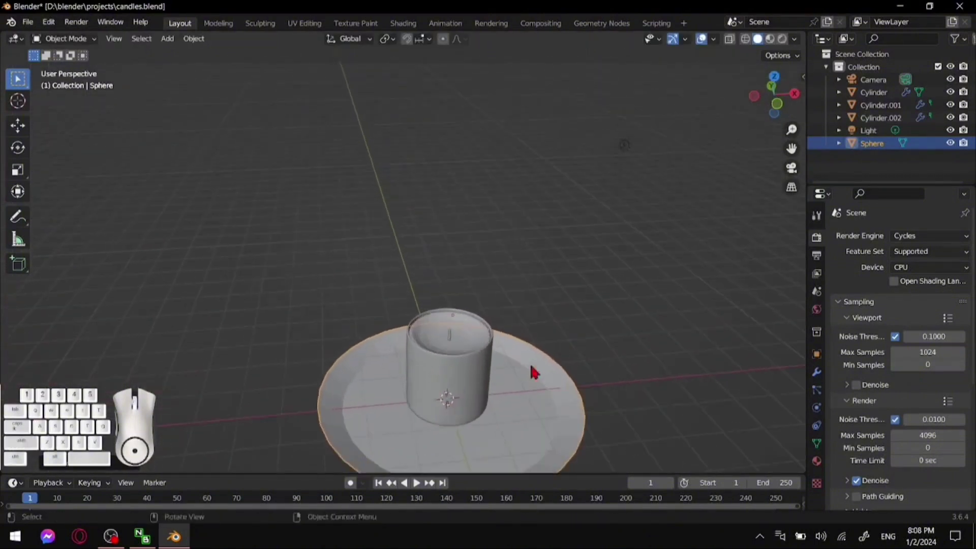
shift+middle_drag(630, 411, 688, 359)
scroll(688, 360, up, 2)
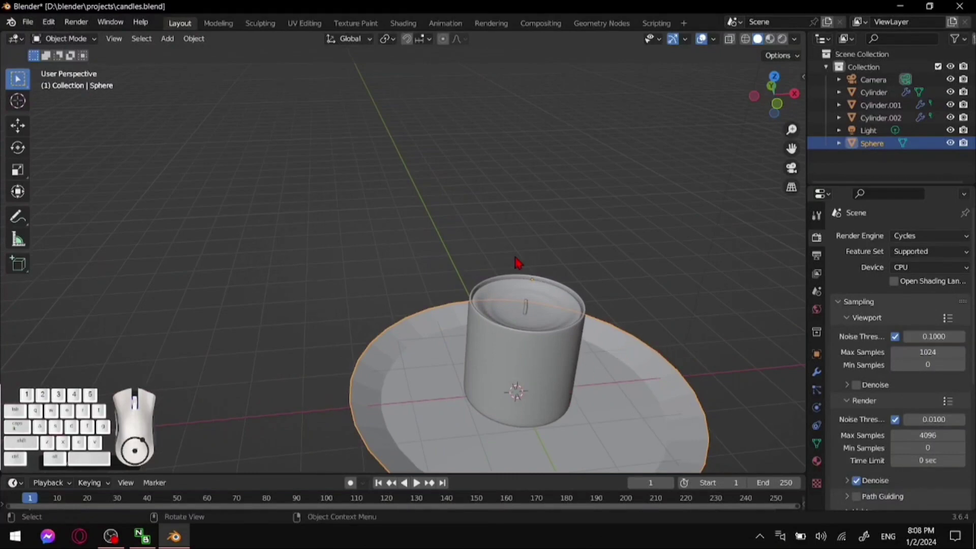
middle_drag(518, 262, 571, 197)
key(KP_7)
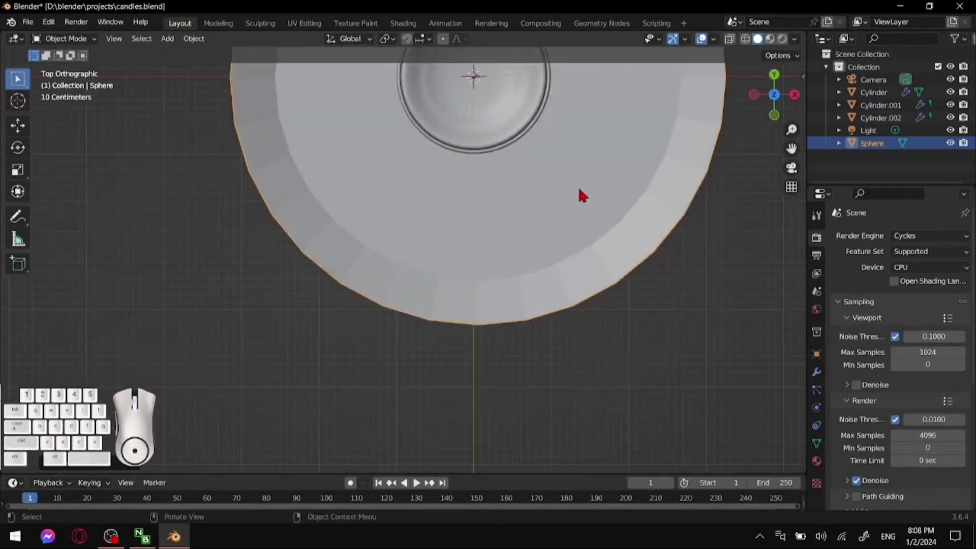
key(KP_Decimal)
scroll(578, 319, down, 5)
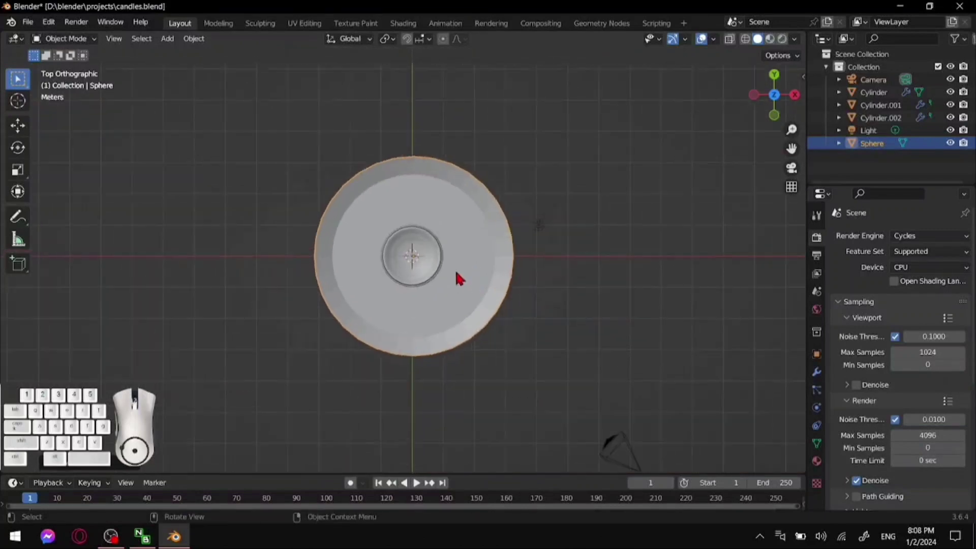
scroll(458, 279, up, 3)
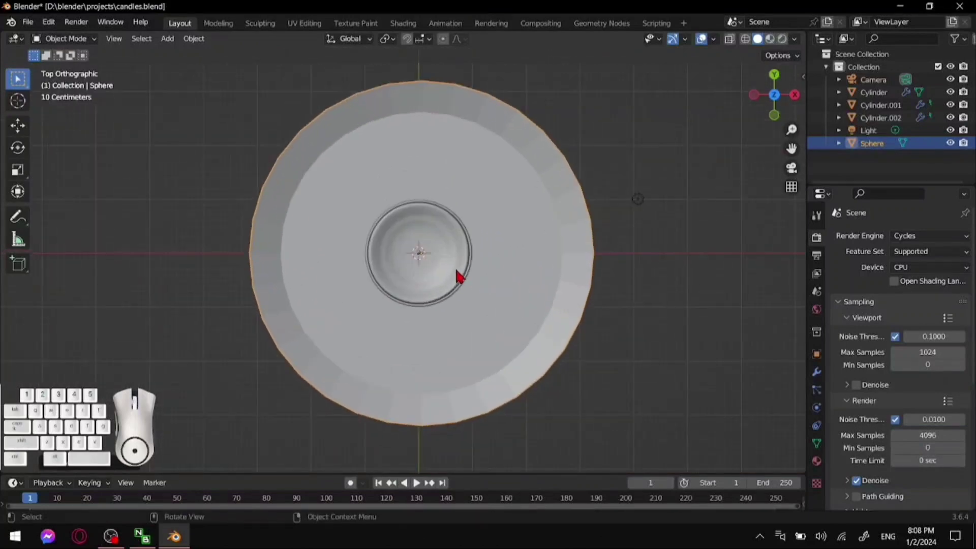
Move the candle's container, wax and wick together in top view to the back-left area of the plate
click(884, 95)
shift+click(883, 117)
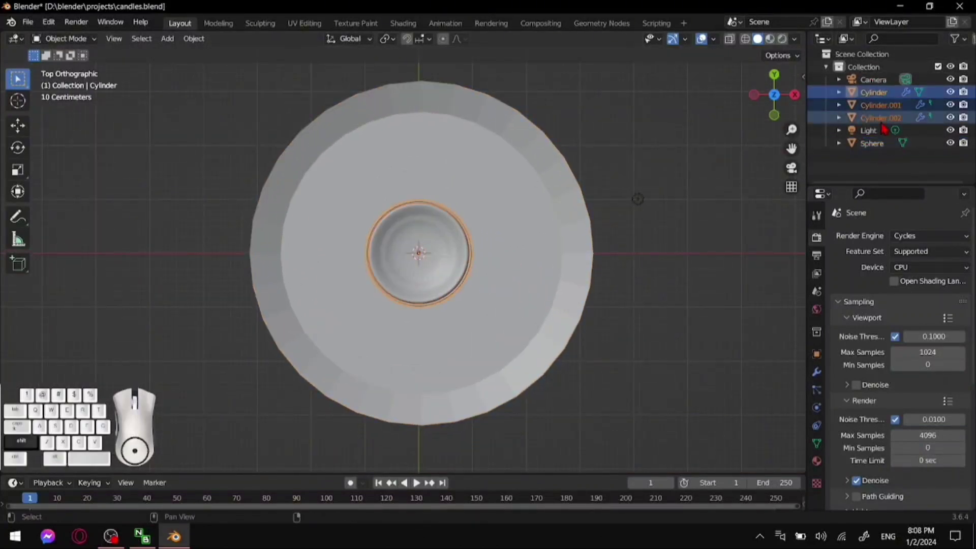
key(g)
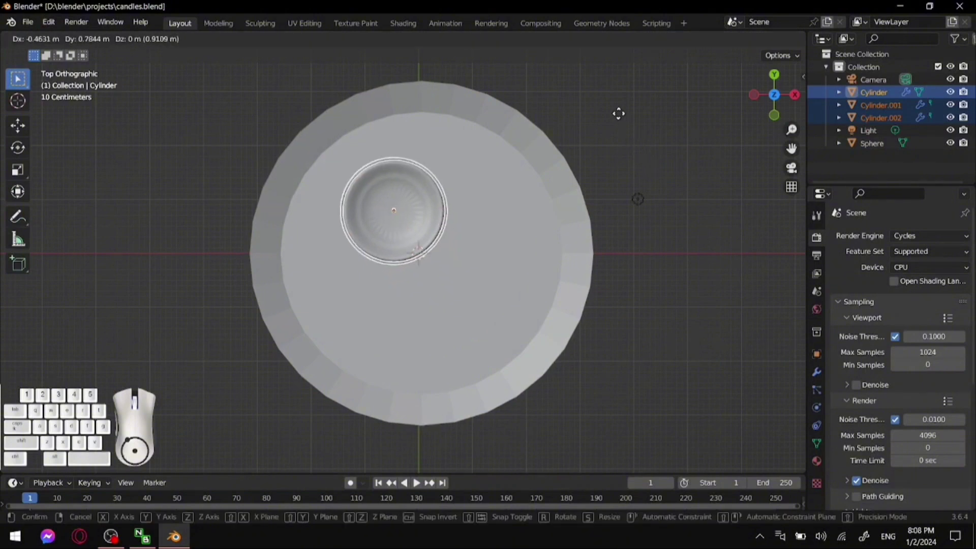
click(603, 97)
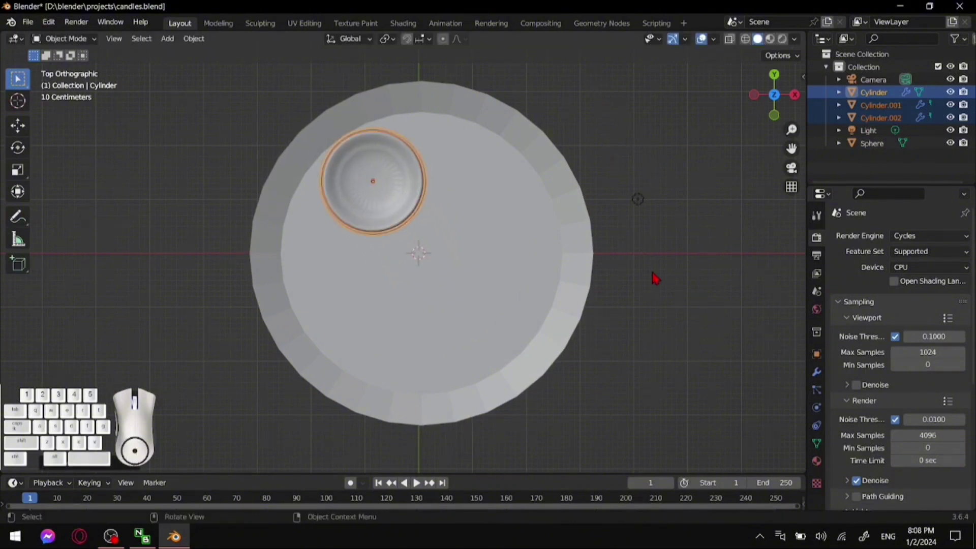
Duplicate the whole candle in front view and place the copy about 2.16 m to its right
key(KP_1)
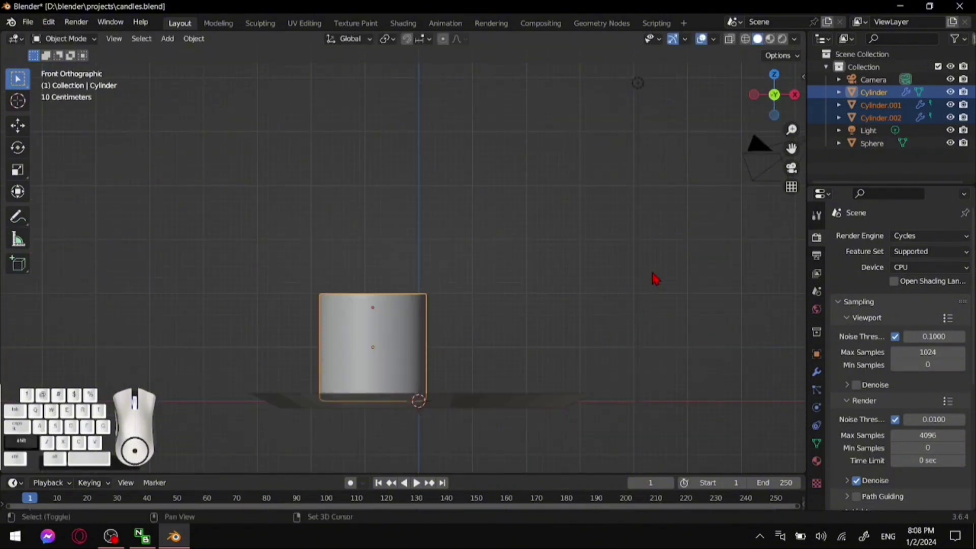
key(shift+d)
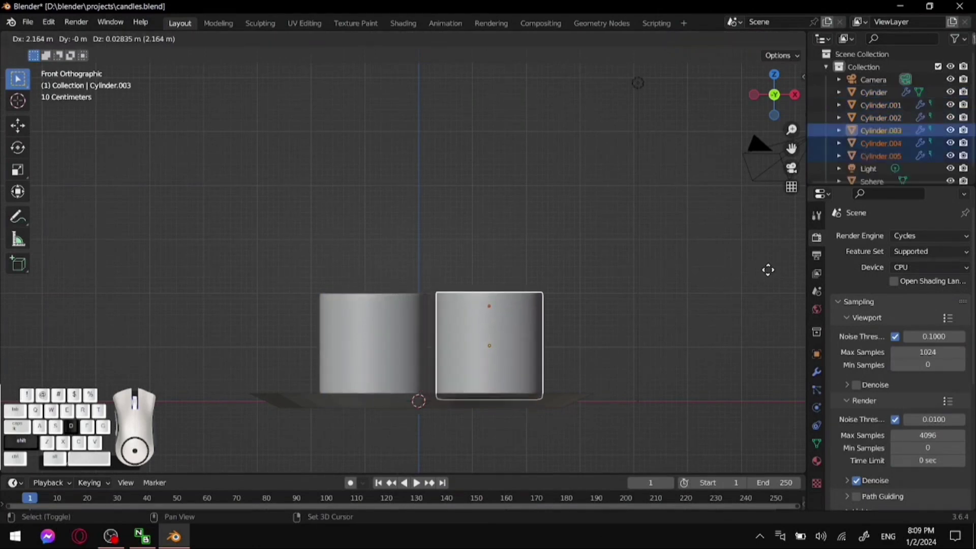
click(767, 270)
middle_drag(669, 252, 675, 288)
Scale the duplicated candle down to about 0.75 times its size
key(KP_1)
key(s)
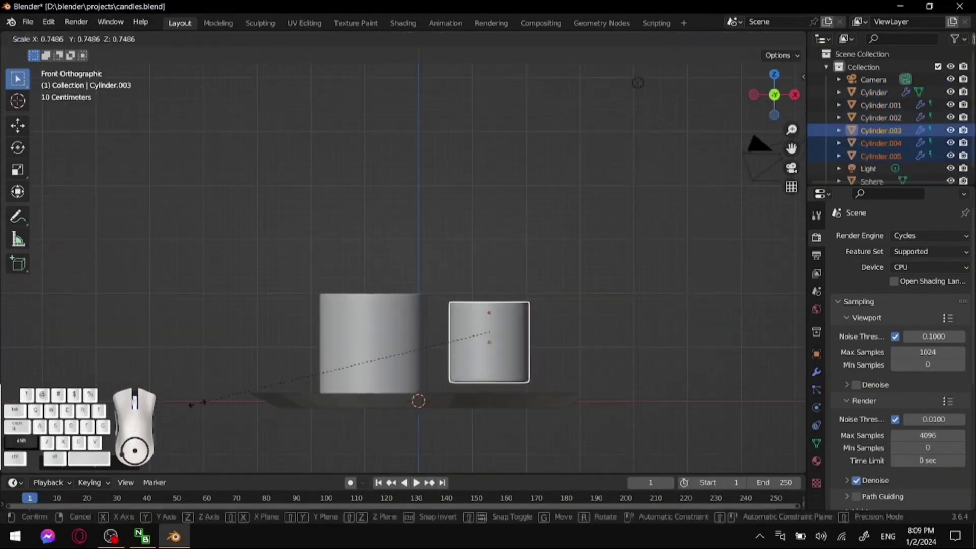
click(195, 401)
middle_drag(604, 160, 595, 193)
key(KP_1)
Lower the smaller candle vertically onto the plate, using wireframe shading in front view
key(shift+z)
key(KP_Decimal)
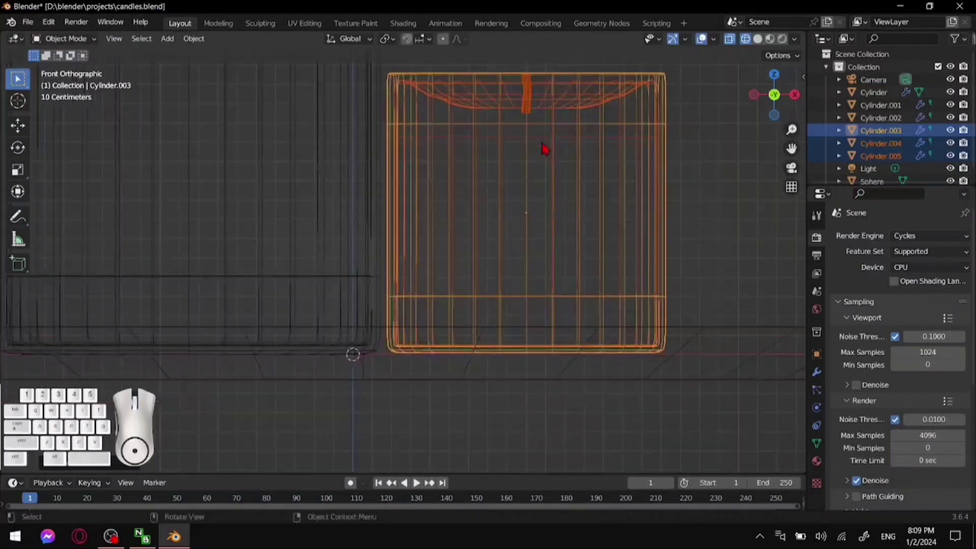
key(g)
key(z)
click(554, 165)
scroll(664, 114, down, 5)
Duplicate all three parts of the large candle and place the copy in front of the other two candles in top view
click(338, 175)
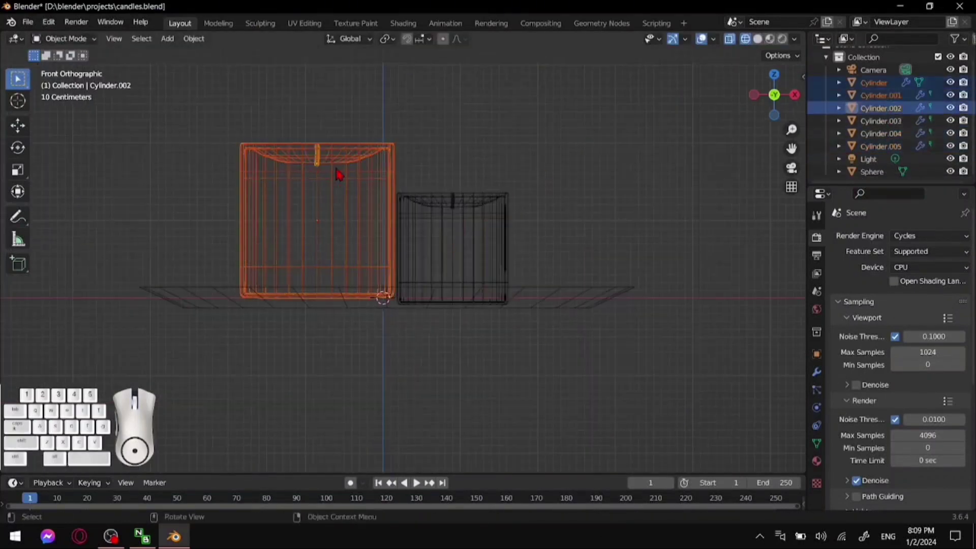
click(632, 197)
middle_drag(632, 197, 600, 219)
click(356, 152)
shift+click(326, 214)
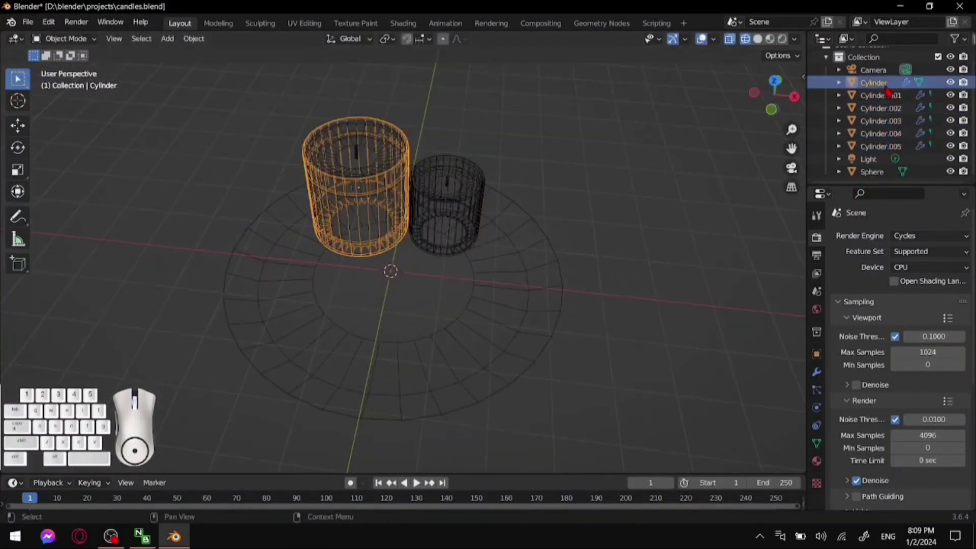
key(shift+d)
click(471, 314)
key(KP_7)
key(g)
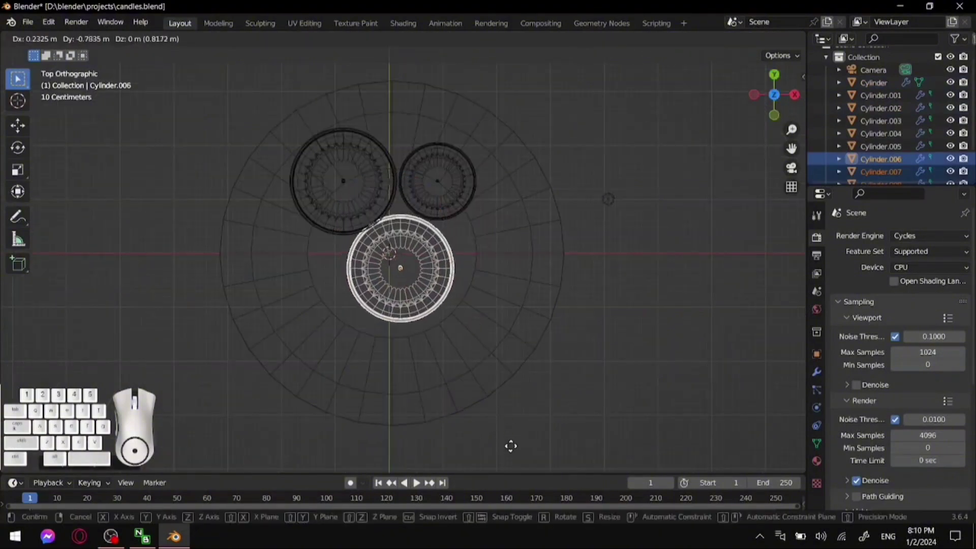
click(514, 445)
Scale the third candle down to a medium size and lower it onto the plate in front view
middle_drag(513, 445, 557, 189)
scroll(558, 190, up, 4)
key(KP_1)
key(s)
click(648, 153)
key(g)
click(633, 440)
Adjust the medium candle's position on the plate in top view so it sits close to the other two
middle_drag(633, 440, 497, 87)
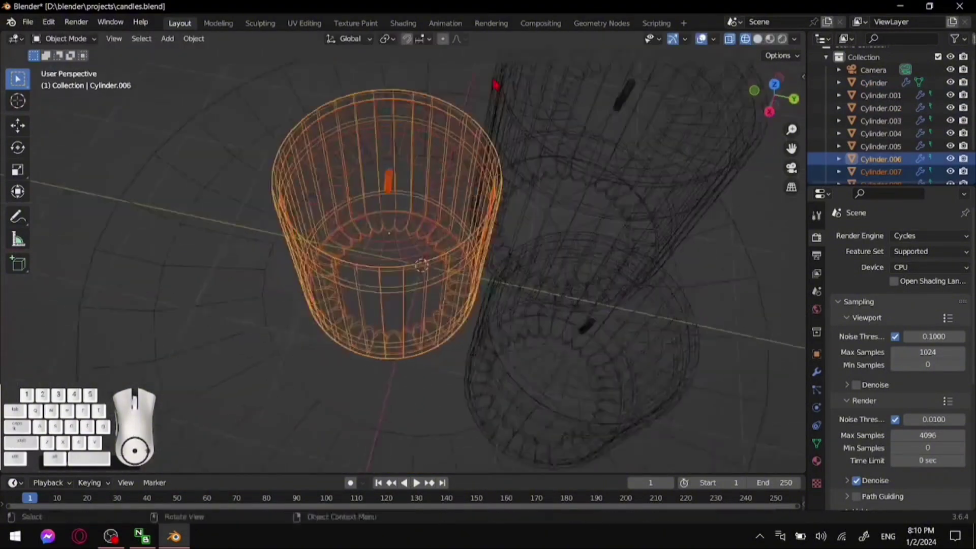
key(KP_7)
key(g)
click(478, 200)
Move the plate in top view so it is centred under the group of three candles
middle_drag(501, 315, 593, 151)
click(592, 150)
click(564, 297)
key(KP_7)
key(g)
click(555, 244)
Scale the plate down to about 0.74 times its size and check the arrangement in solid shading
key(s)
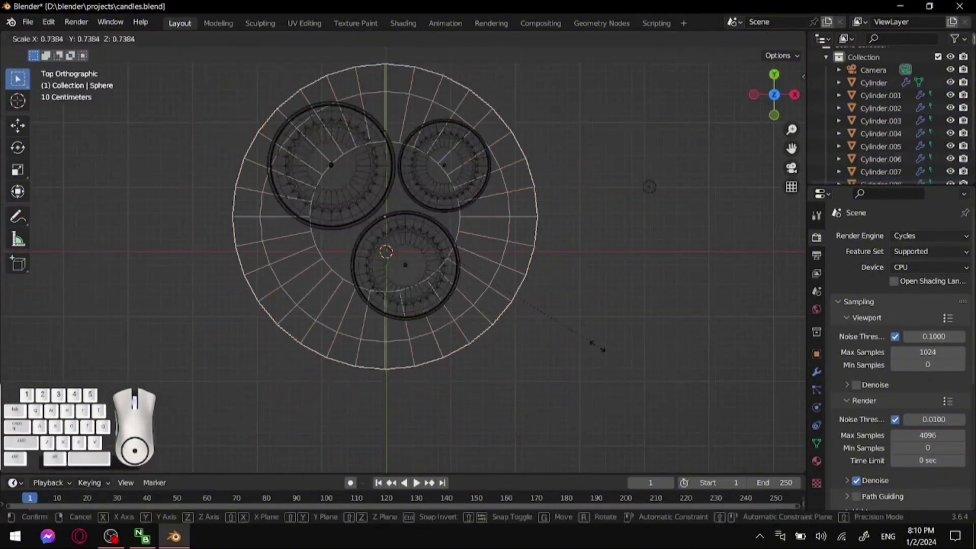
key(KP_1)
key(shift+z)
mouse_move(616, 200)
middle_down()
mouse_move(549, 268)
mouse_move(259, 251)
mouse_move(495, 243)
middle_up()
scroll(561, 247, down, 3)
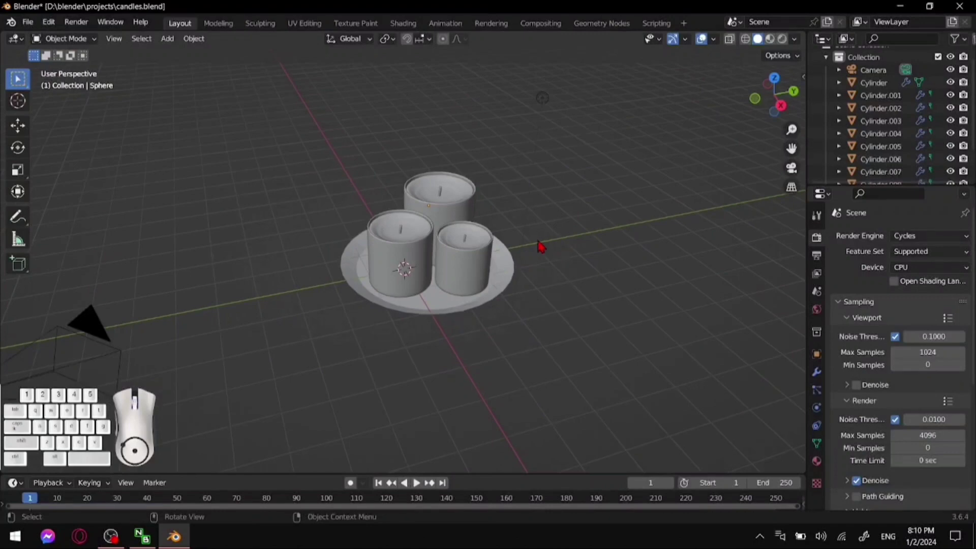
scroll(539, 239, down, 1)
scroll(520, 261, up, 3)
shift+middle_drag(643, 226, 573, 251)
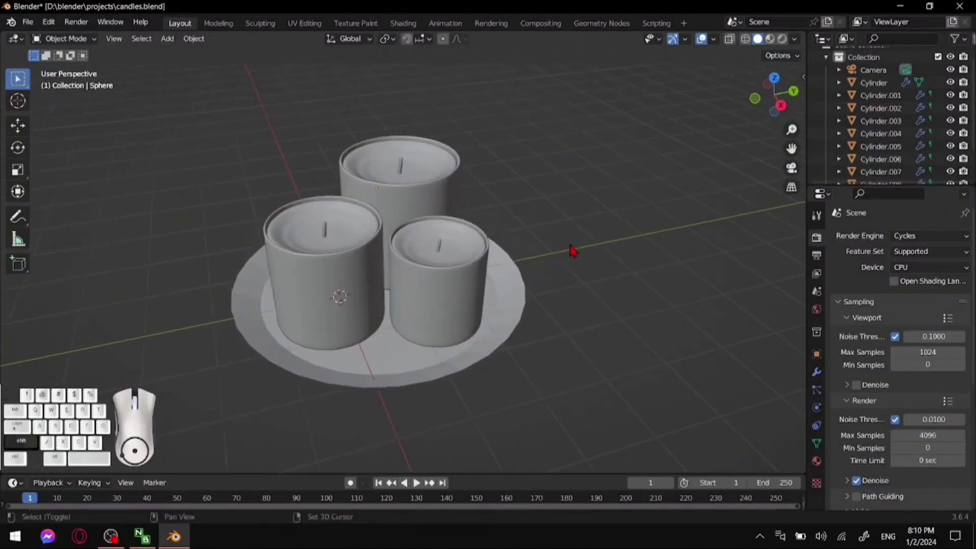
Try a Solidify modifier with a thickness of -0.06 m on the plate, and remove it
click(475, 353)
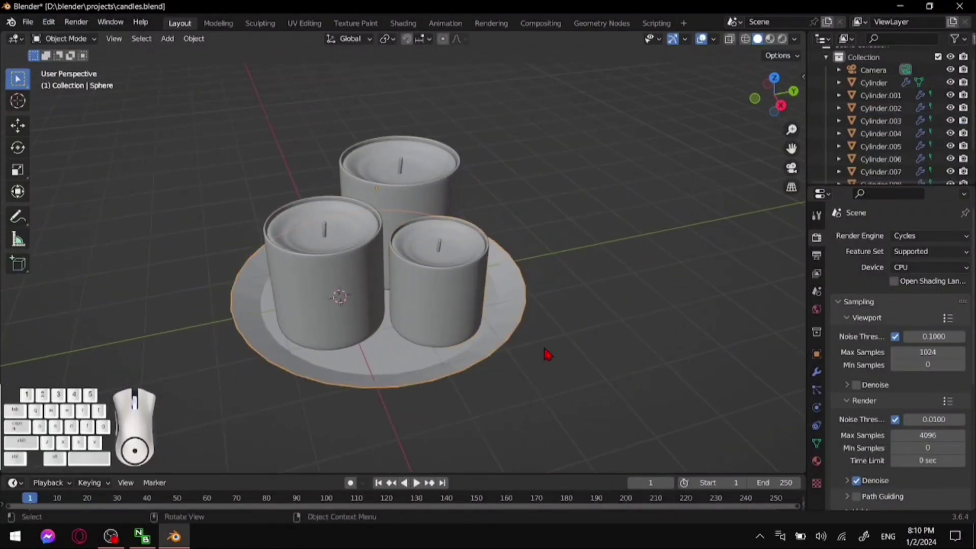
click(816, 372)
click(654, 255)
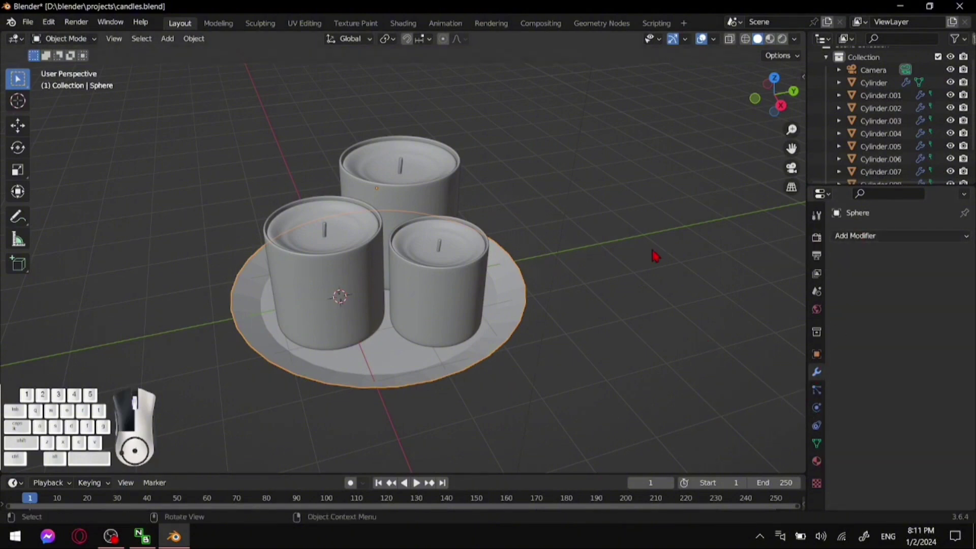
click(497, 359)
click(930, 236)
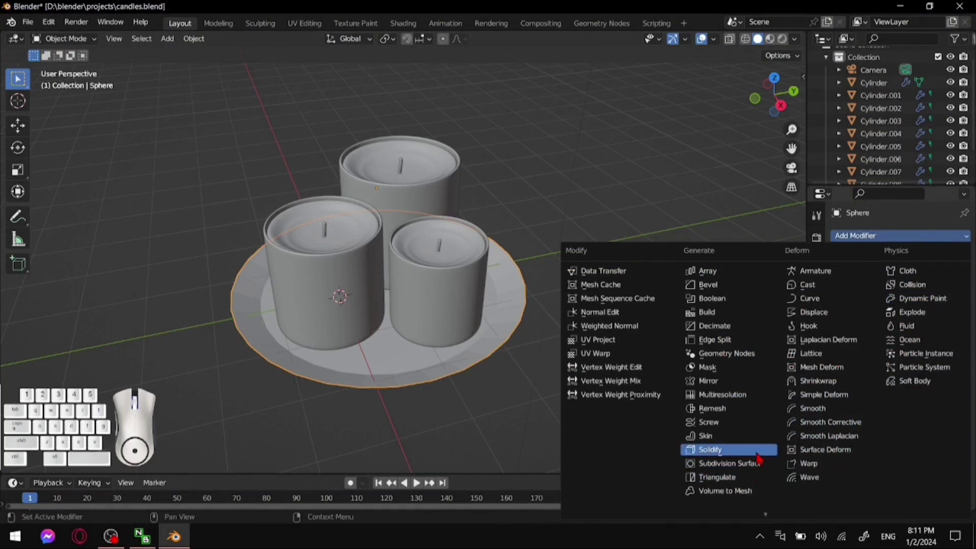
click(732, 450)
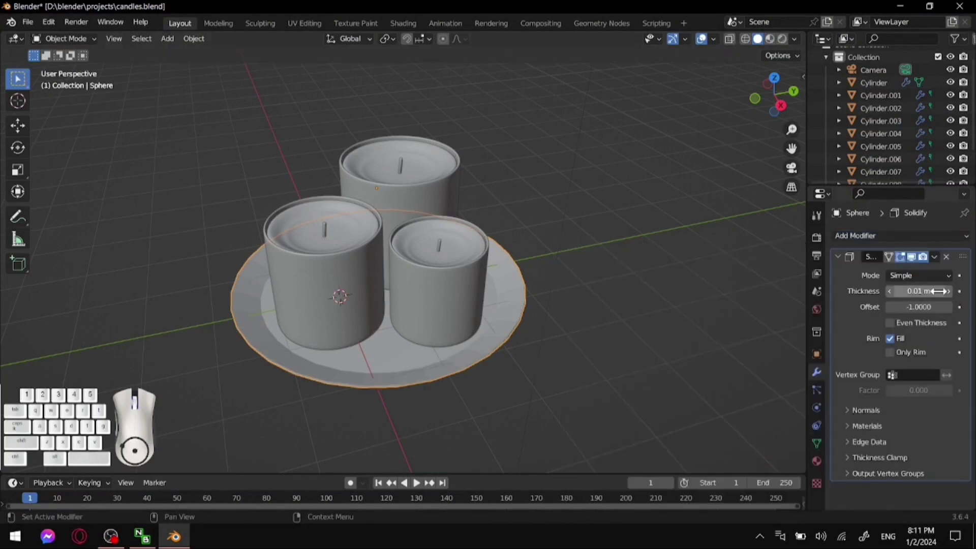
mouse_move(948, 299)
mouse_down()
mouse_move(965, 298)
mouse_move(934, 298)
mouse_up()
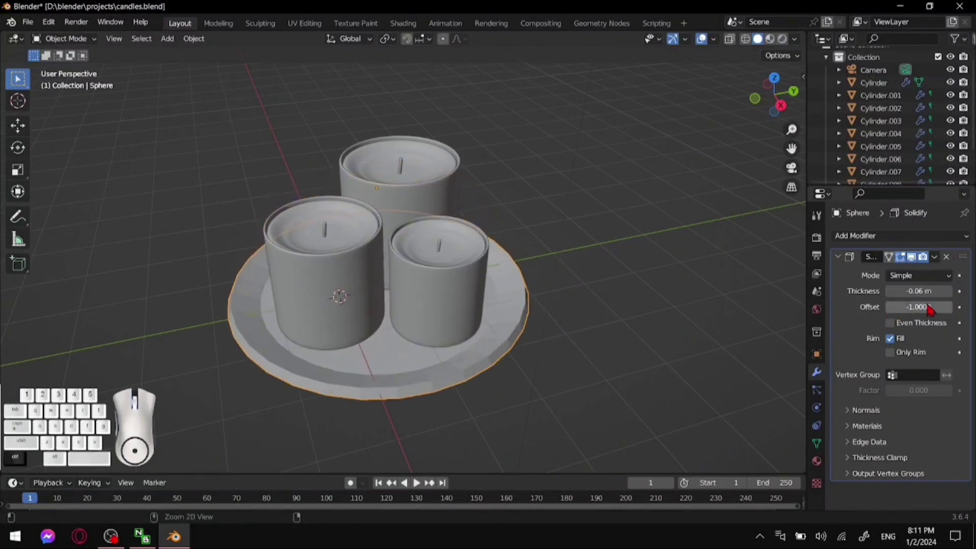
click(945, 256)
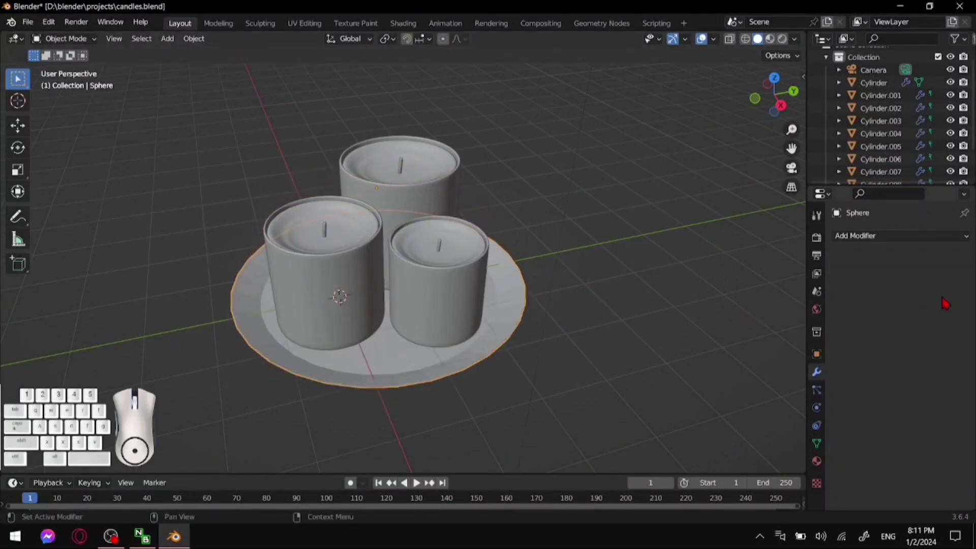
Add a Solidify modifier to the plate and adjust its thickness to slightly below 0.03 m
click(874, 236)
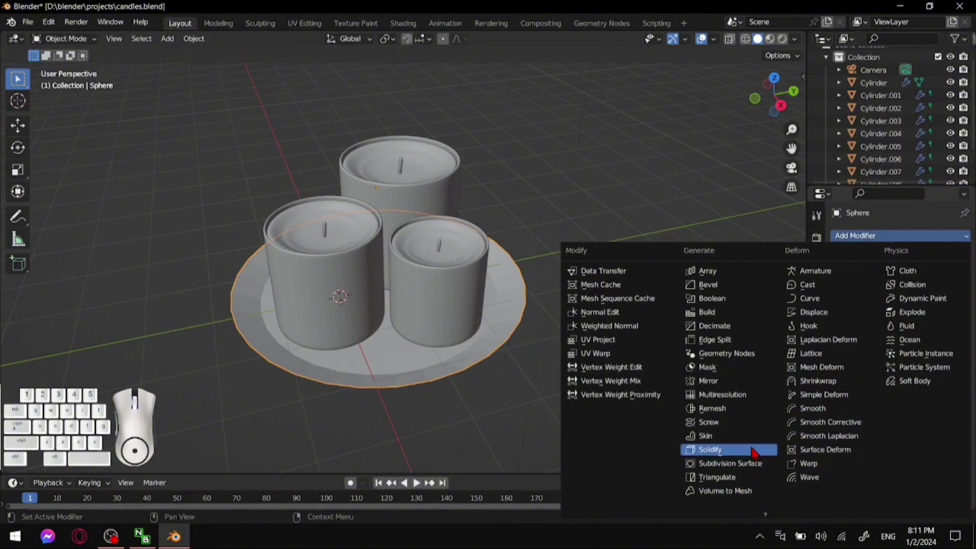
click(704, 449)
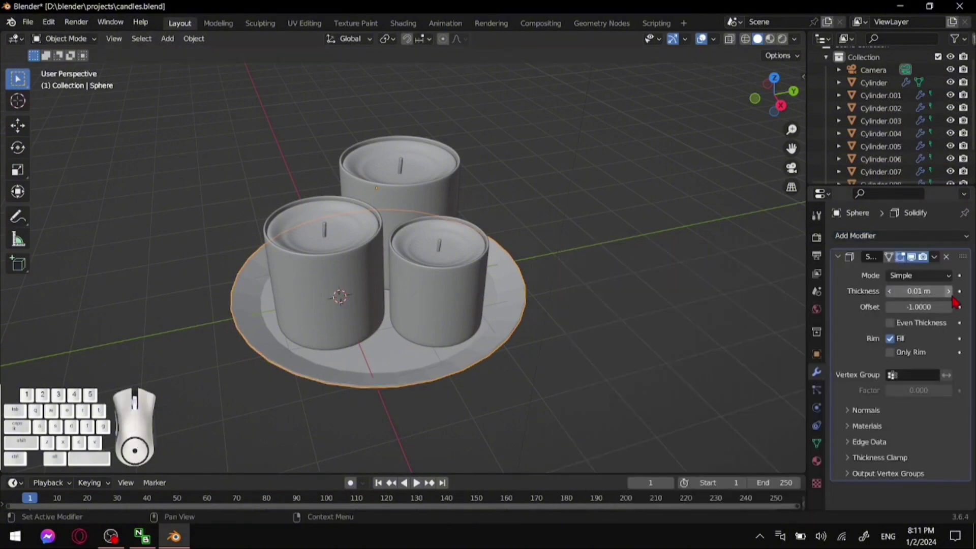
click(950, 294)
click(950, 295)
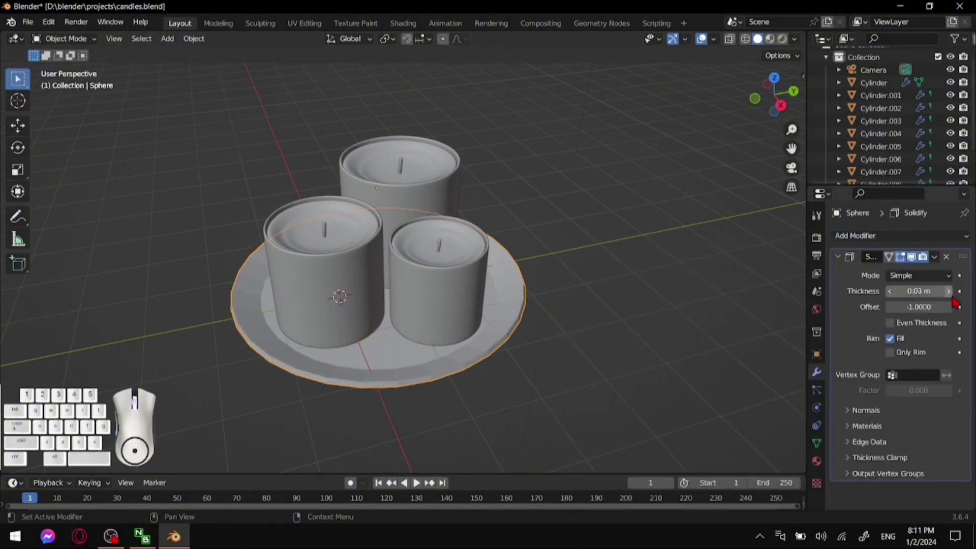
click(889, 292)
click(837, 257)
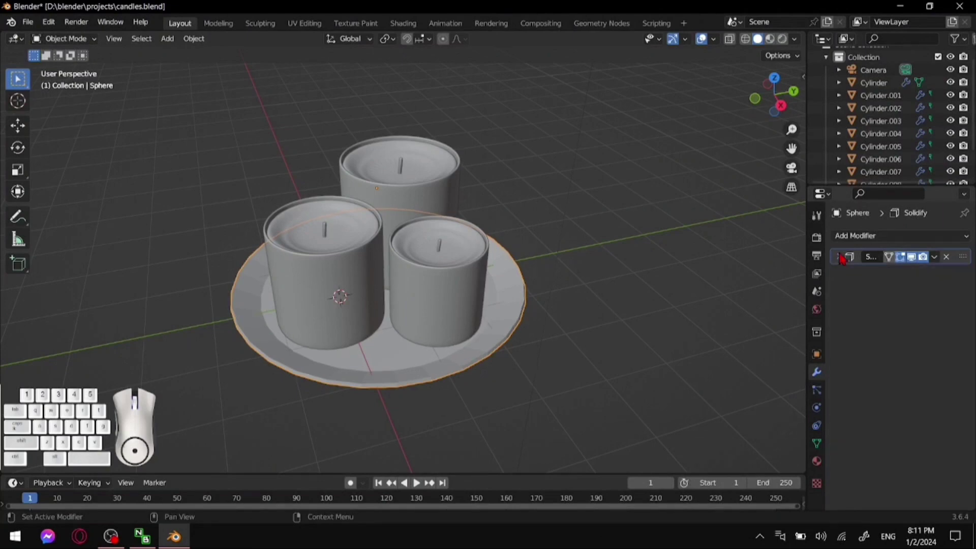
Smooth the plate with a Subdivision Surface modifier at viewport level 3
click(867, 237)
click(732, 463)
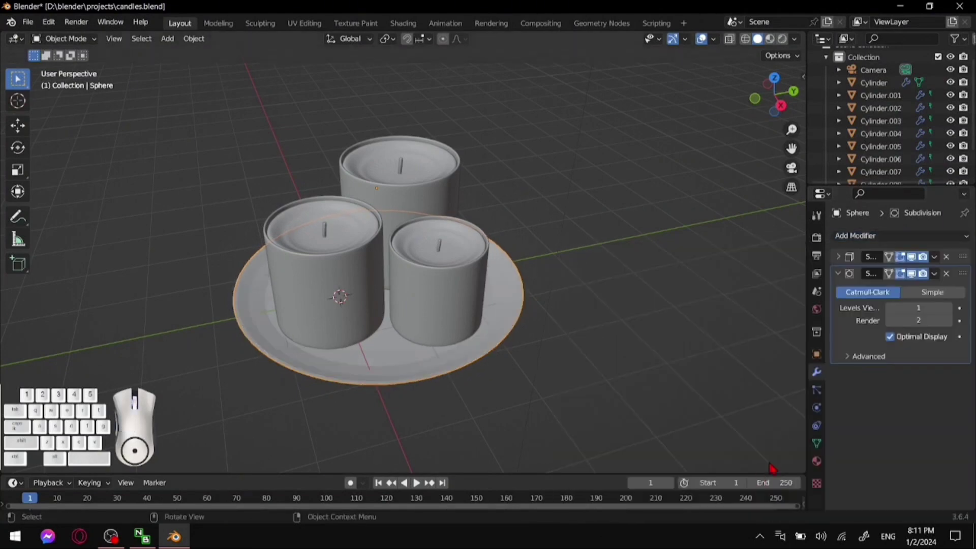
click(953, 310)
middle_drag(651, 396, 468, 446)
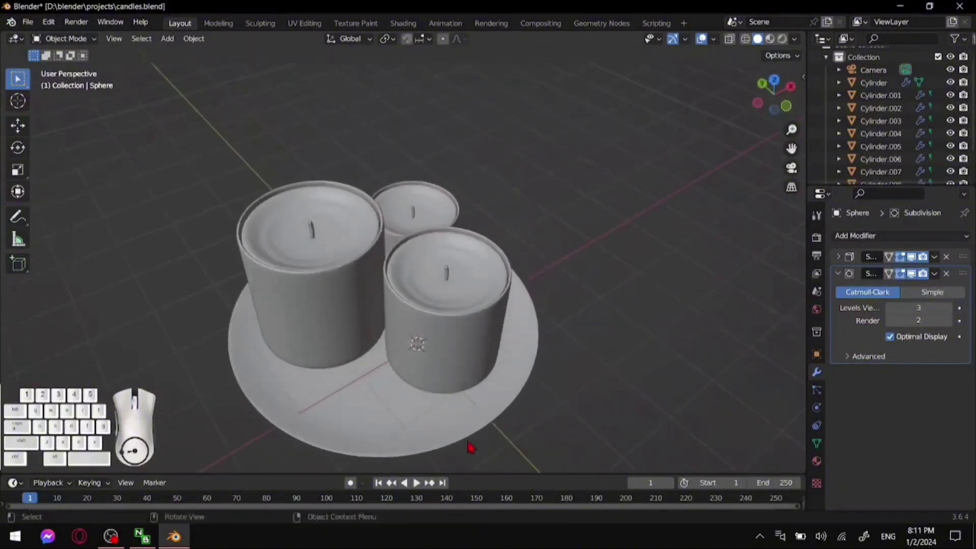
Give the plate a new Glass BSDF material and darken its color to black in material preview
click(449, 431)
key(KP_7)
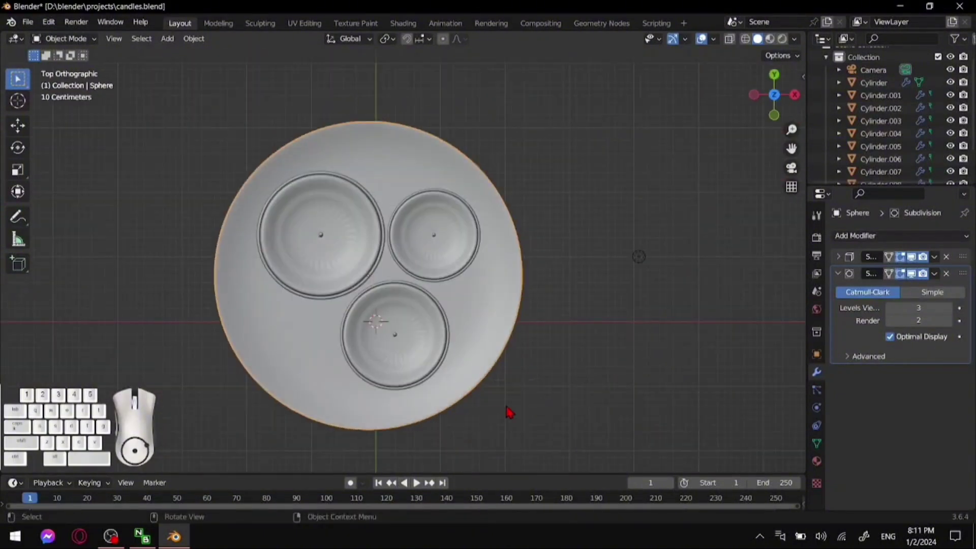
middle_drag(571, 403, 509, 274)
key(KP_1)
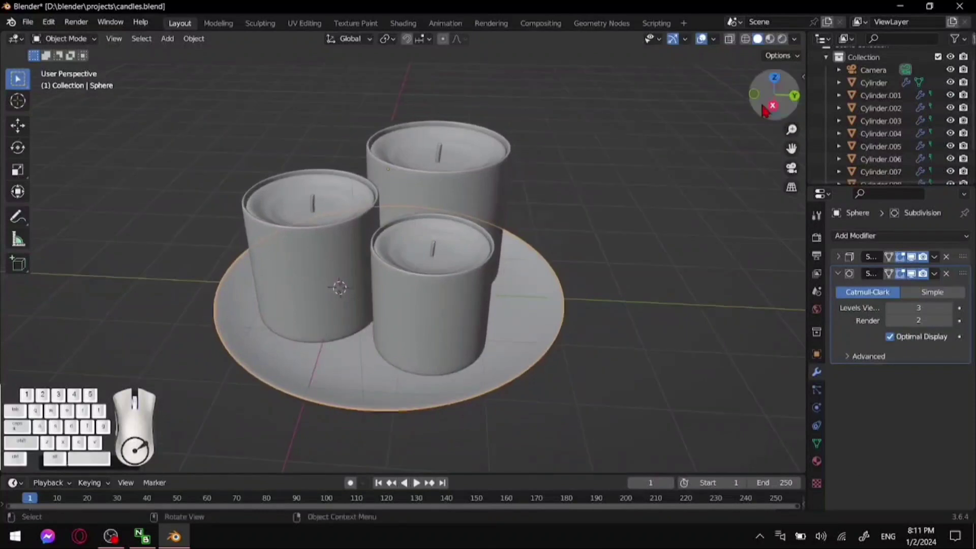
key(z)
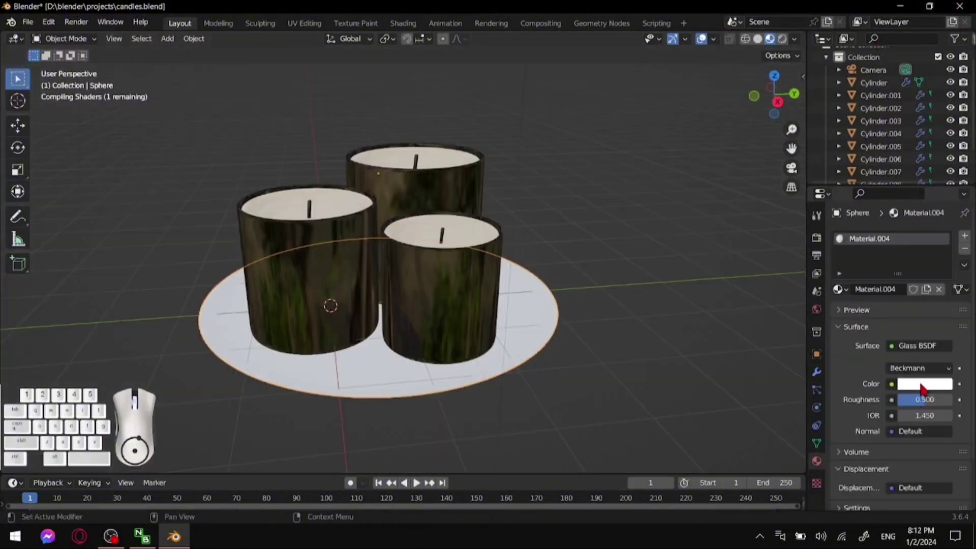
click(925, 384)
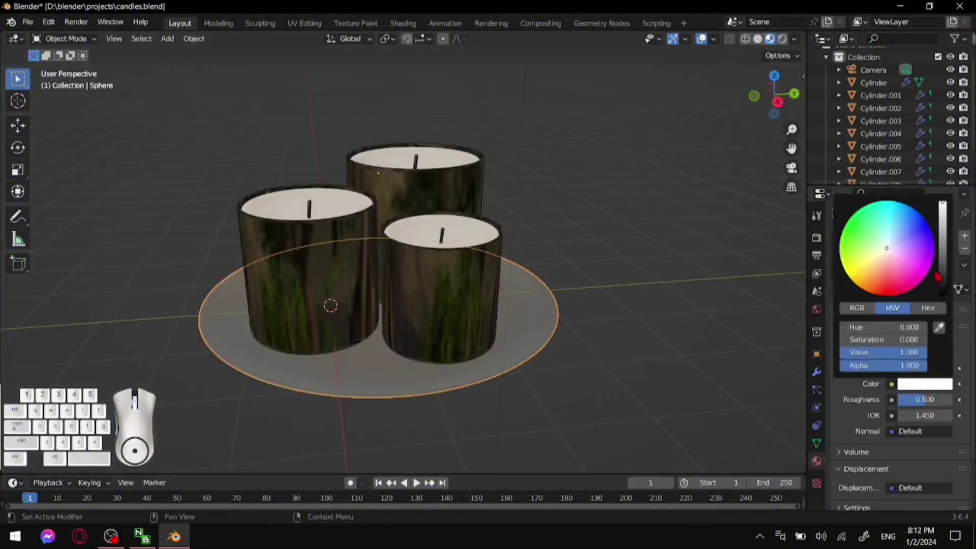
drag(941, 214, 941, 295)
click(644, 320)
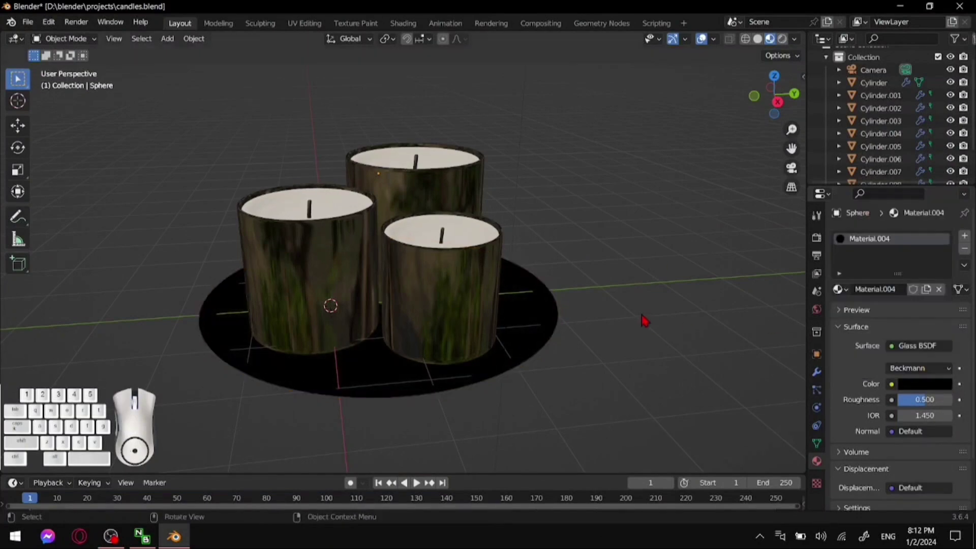
Preview the scene in rendered shading and set the plate color's value to 0.026
click(782, 38)
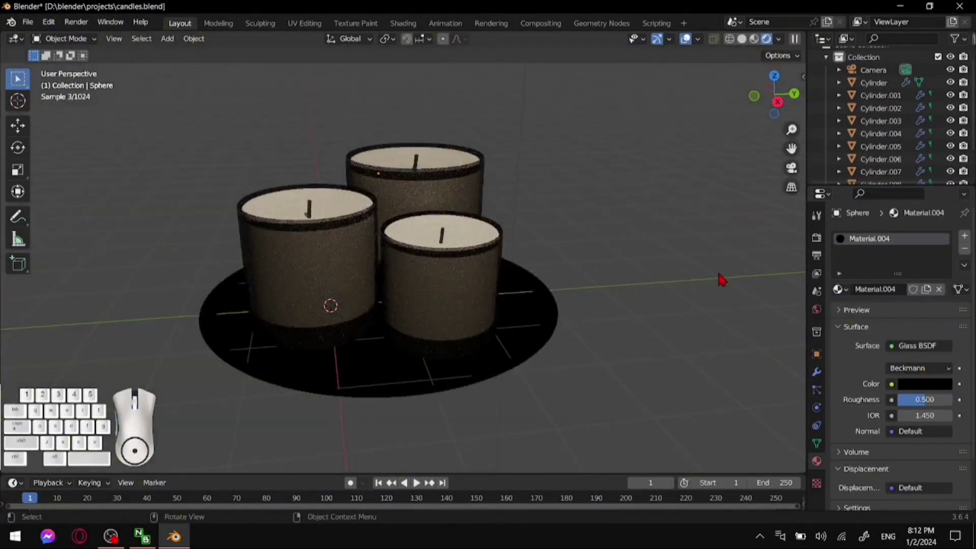
middle_drag(722, 279, 659, 281)
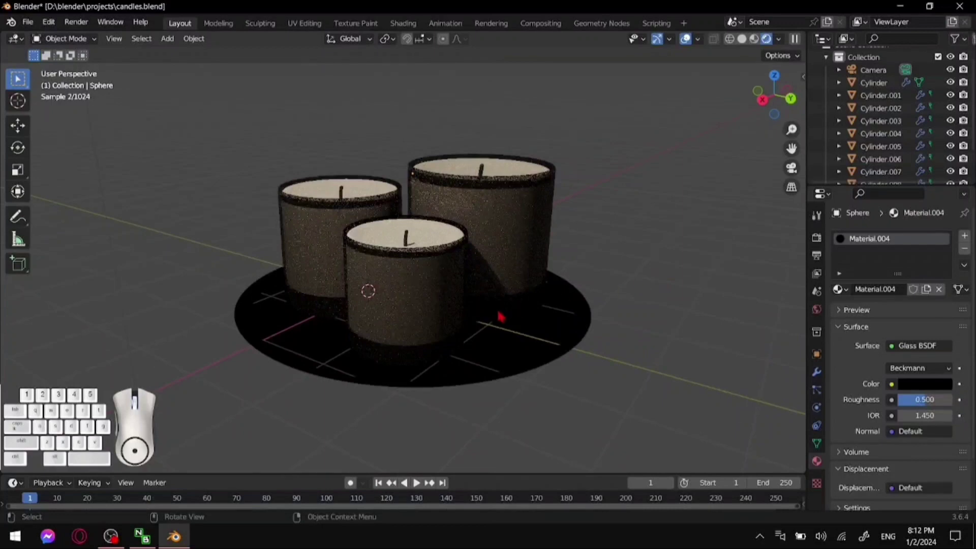
click(921, 385)
drag(946, 292, 943, 276)
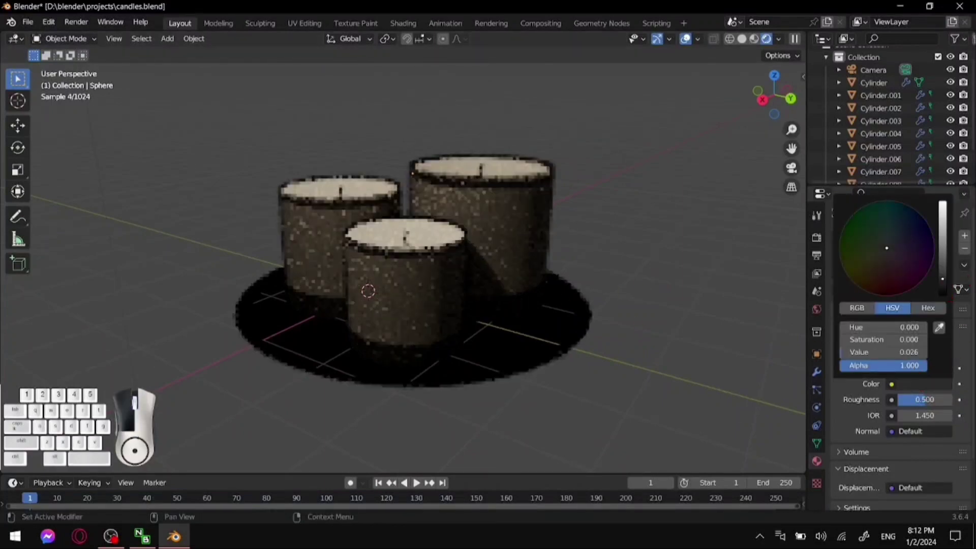
middle_drag(651, 331, 745, 316)
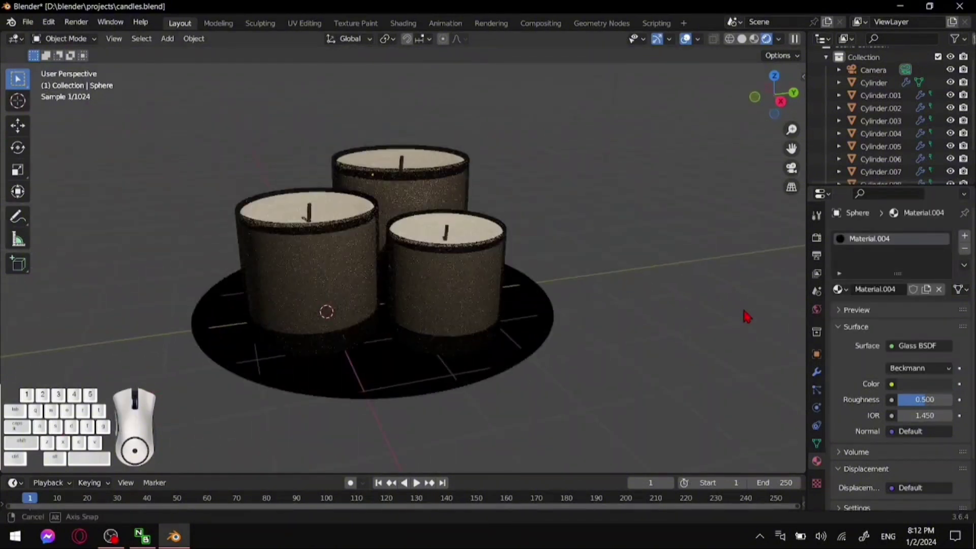
Change the plate's glass color to white and check it in the rendered view
click(935, 385)
drag(942, 266, 943, 200)
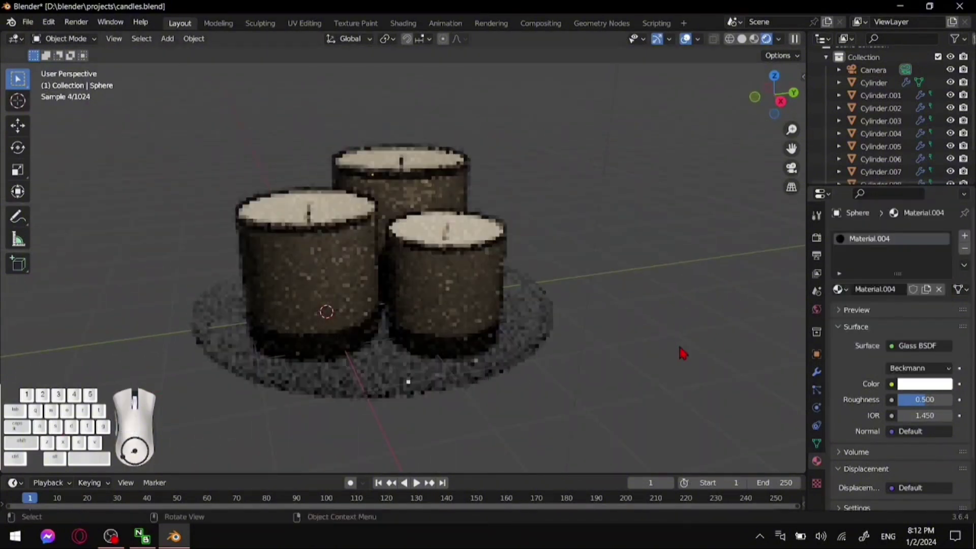
middle_drag(612, 322, 663, 334)
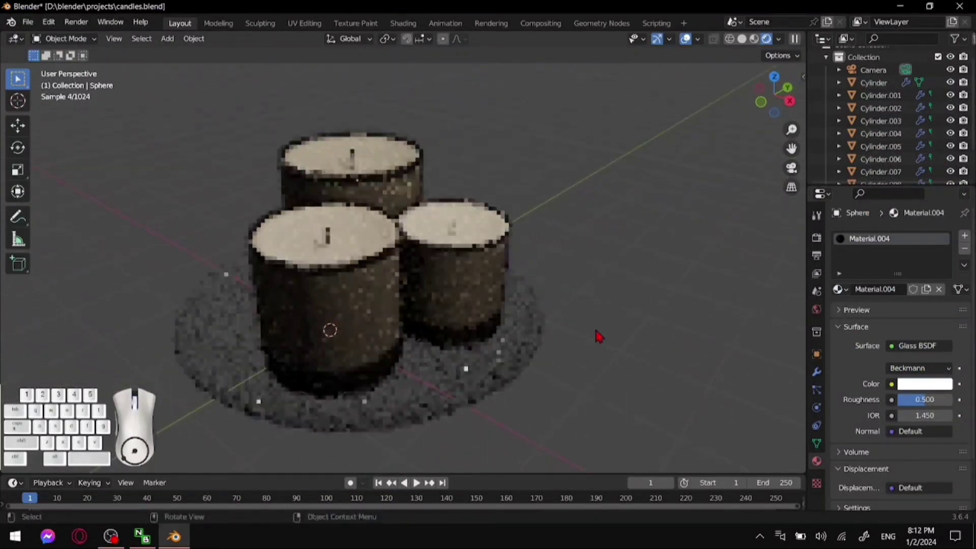
middle_drag(584, 414, 582, 377)
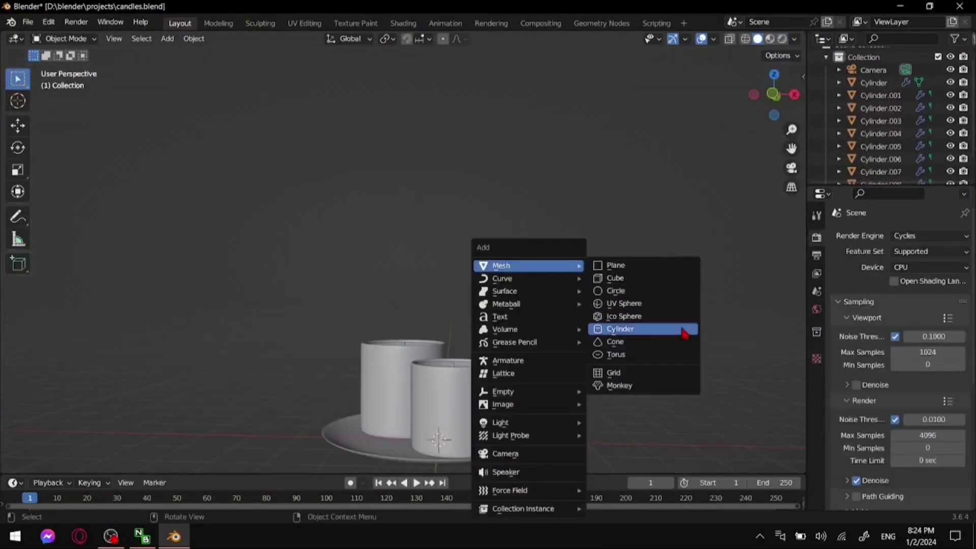
Add a cone mesh for the flame and move it straight up above the candles
click(681, 341)
scroll(559, 292, up, 2)
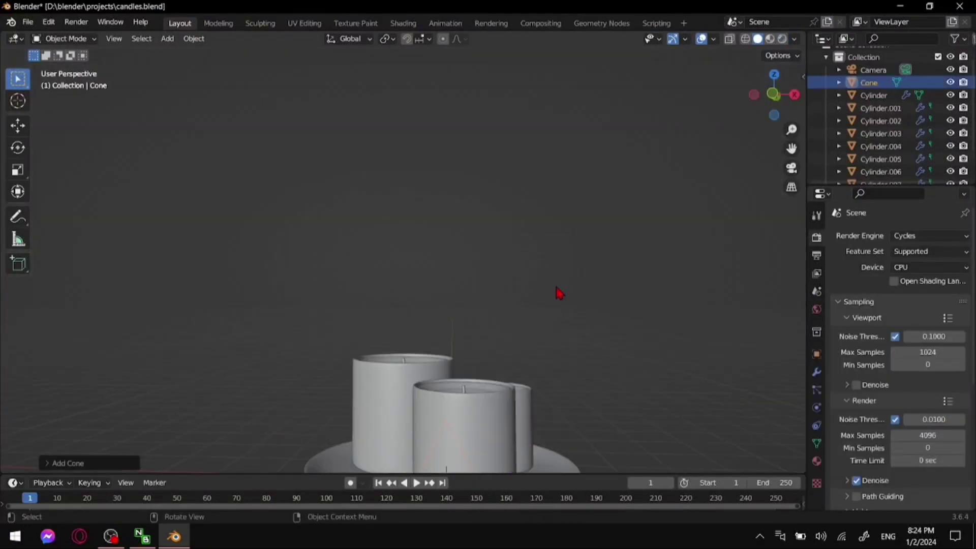
scroll(559, 292, down, 3)
key(KP_1)
key(g)
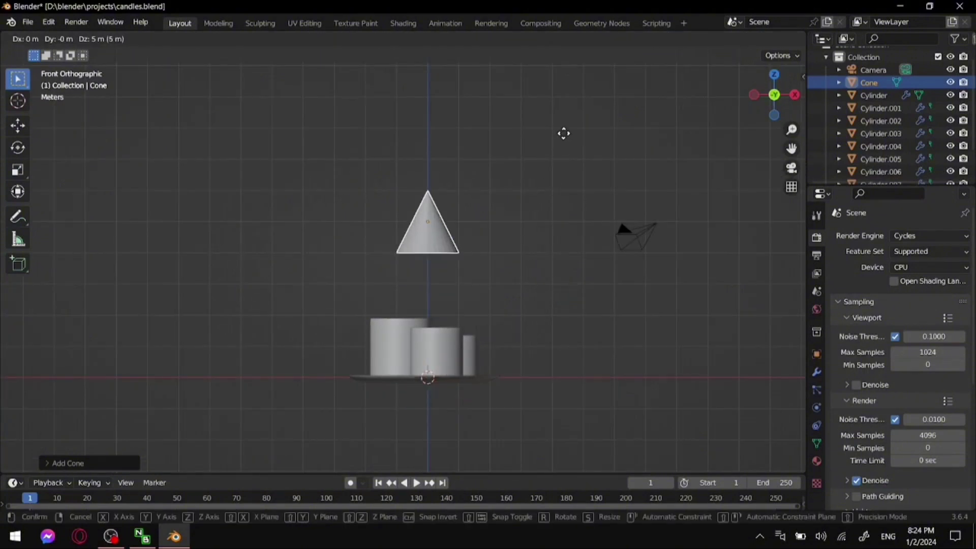
click(569, 118)
Extrude the cone's base ring downward about 2 m and raise the original base ring about 0.8 m
scroll(554, 223, up, 3)
key(Tab)
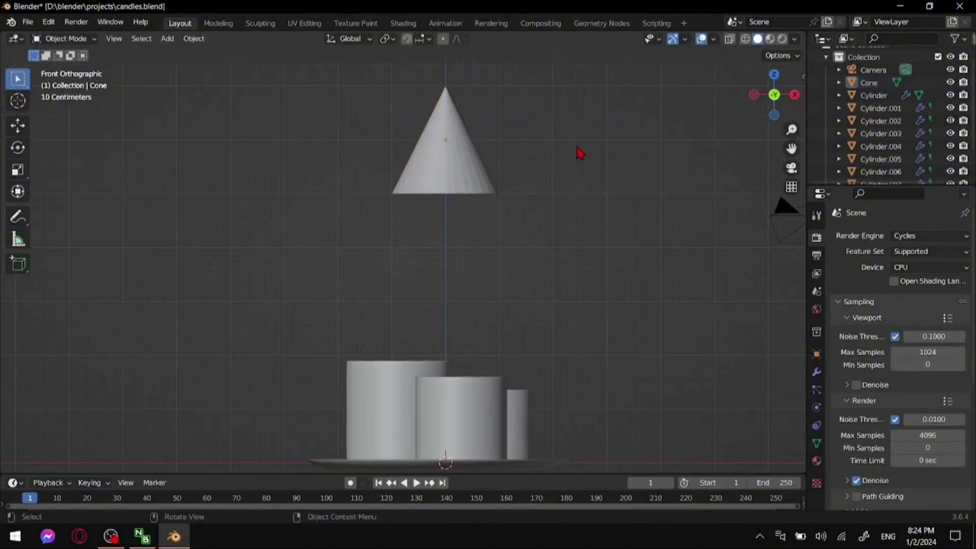
key(alt+a)
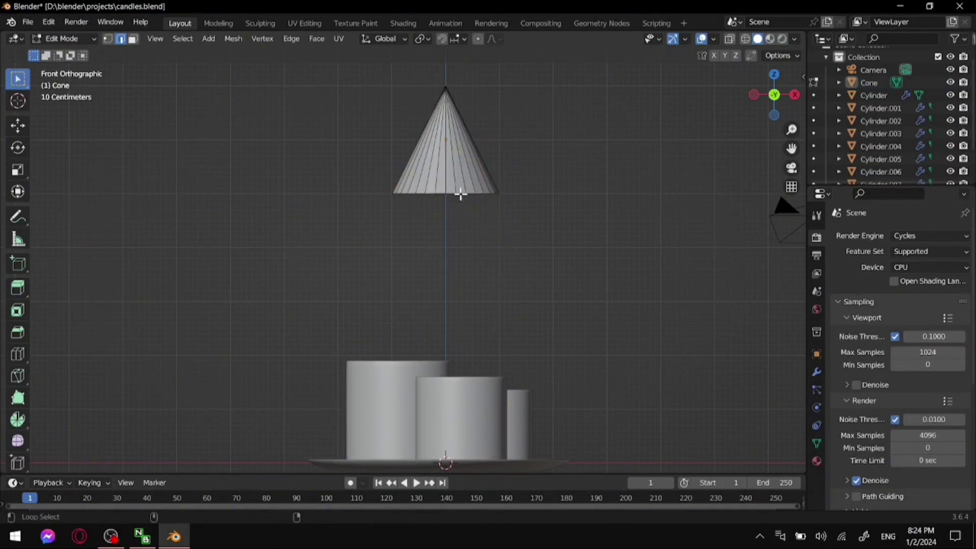
key(e)
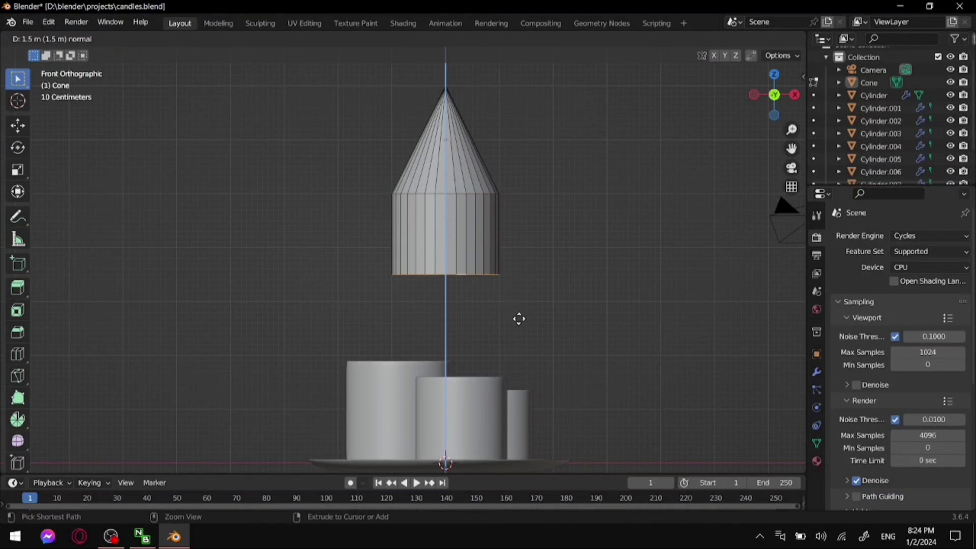
click(529, 336)
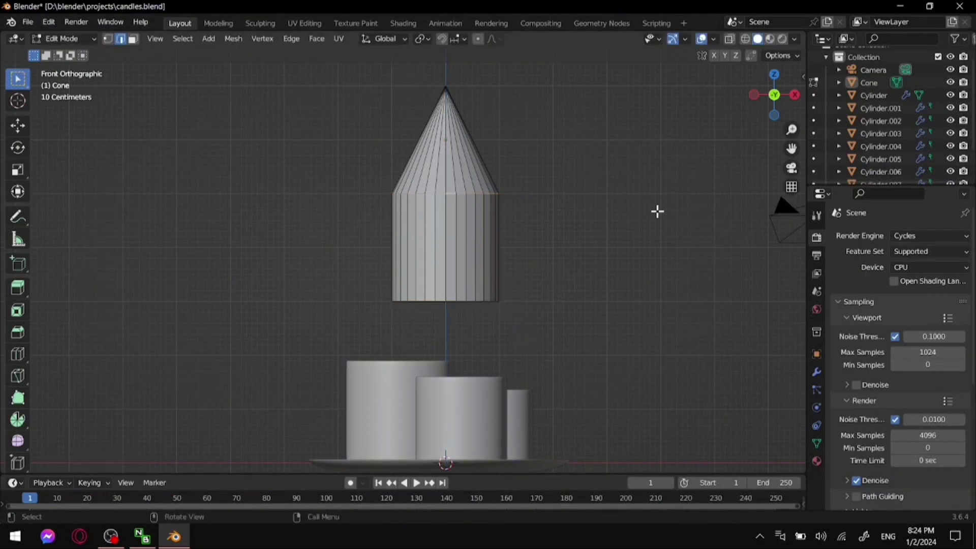
key(g)
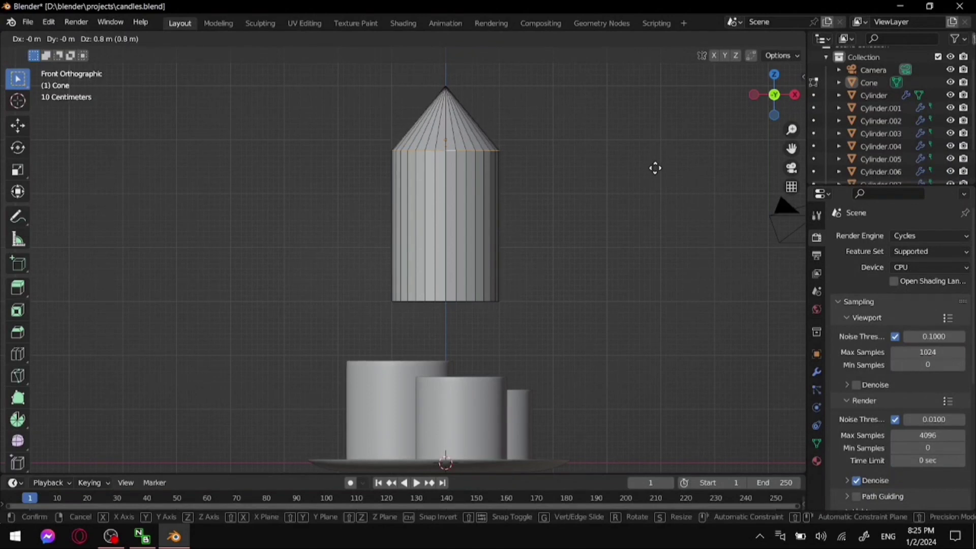
click(655, 168)
Add four evenly spaced loop cuts around the cylindrical section below the cone's tip
alt+click(462, 300)
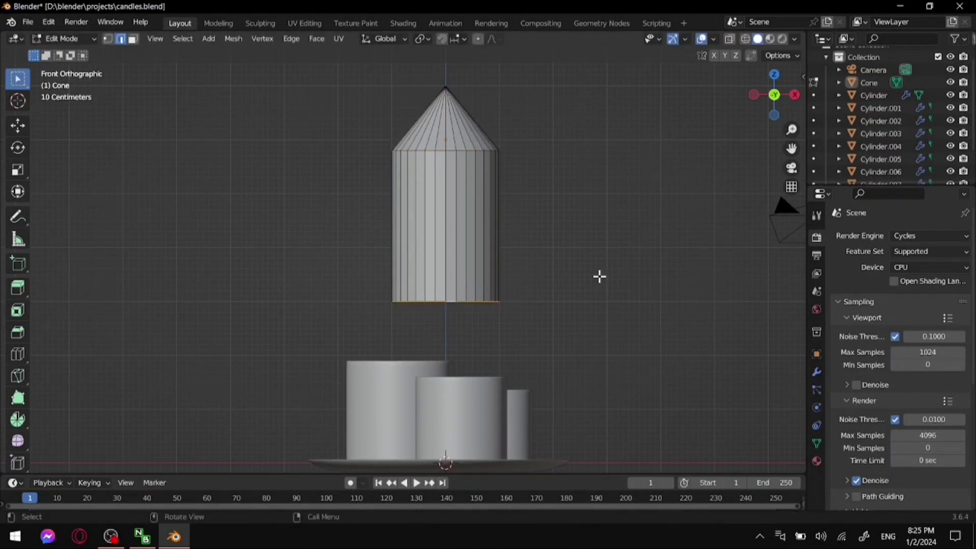
key(a)
key(ctrl+r)
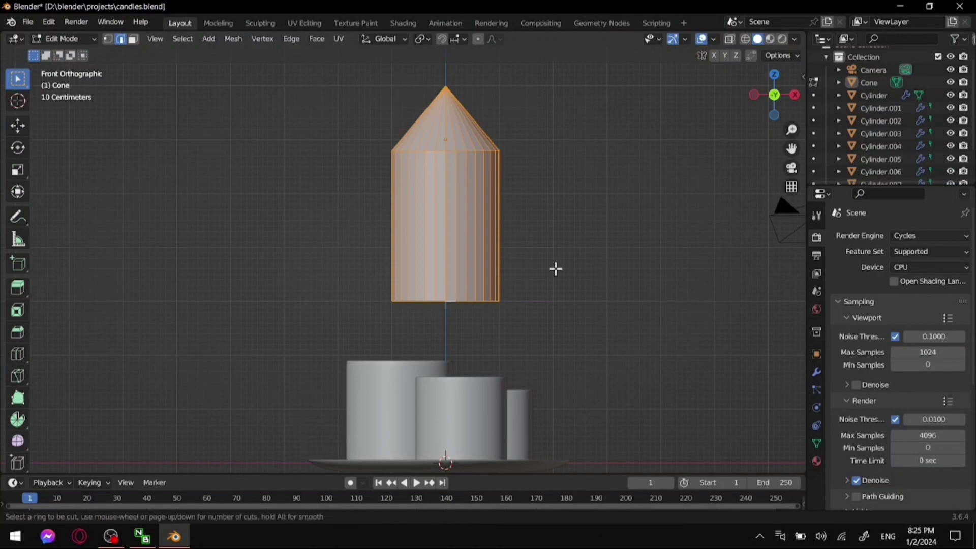
scroll(466, 256, up, 1)
scroll(468, 258, up, 1)
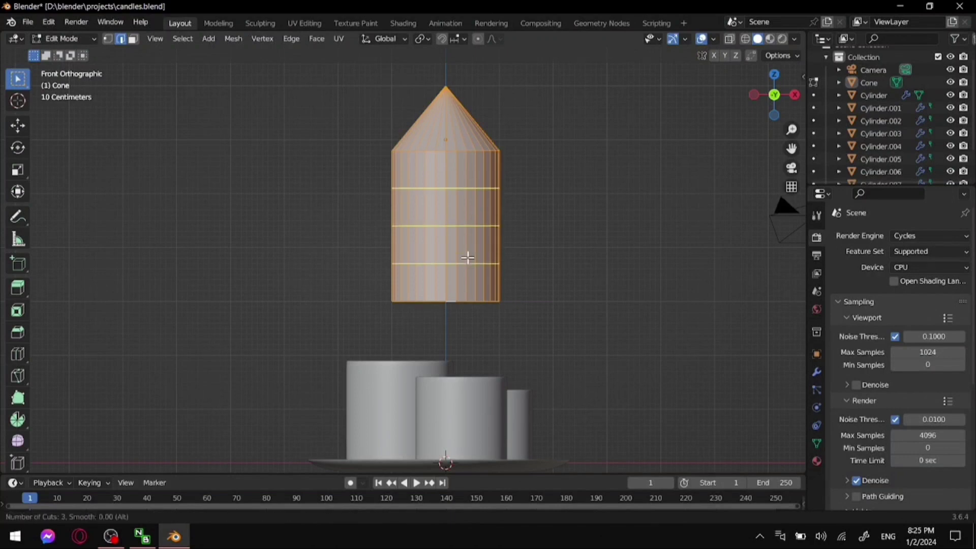
scroll(468, 257, up, 1)
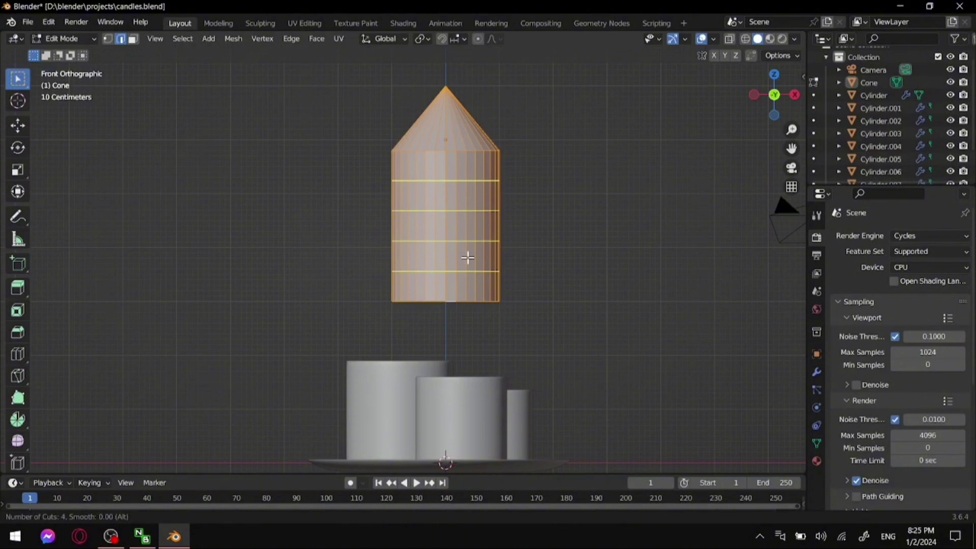
click(467, 258)
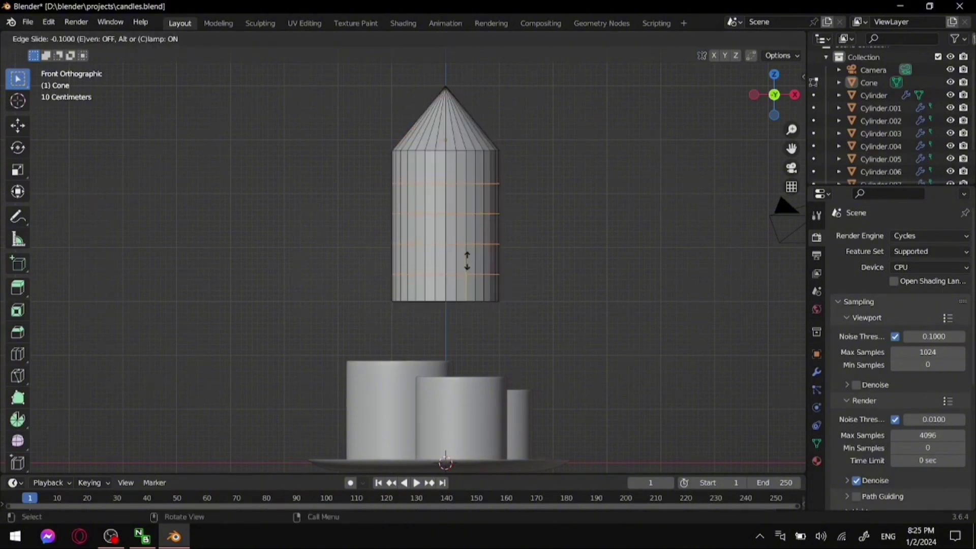
right_click(468, 258)
click(611, 278)
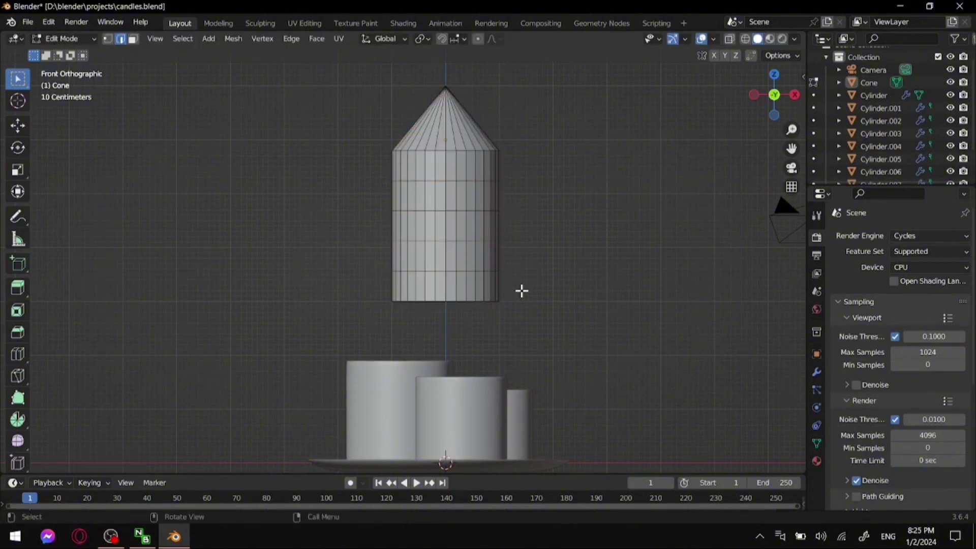
Scale the flame's bottom ring inward and widen the two middle rings slightly
alt+click(452, 300)
key(s)
click(579, 300)
alt+shift+click(449, 242)
key(s)
click(596, 256)
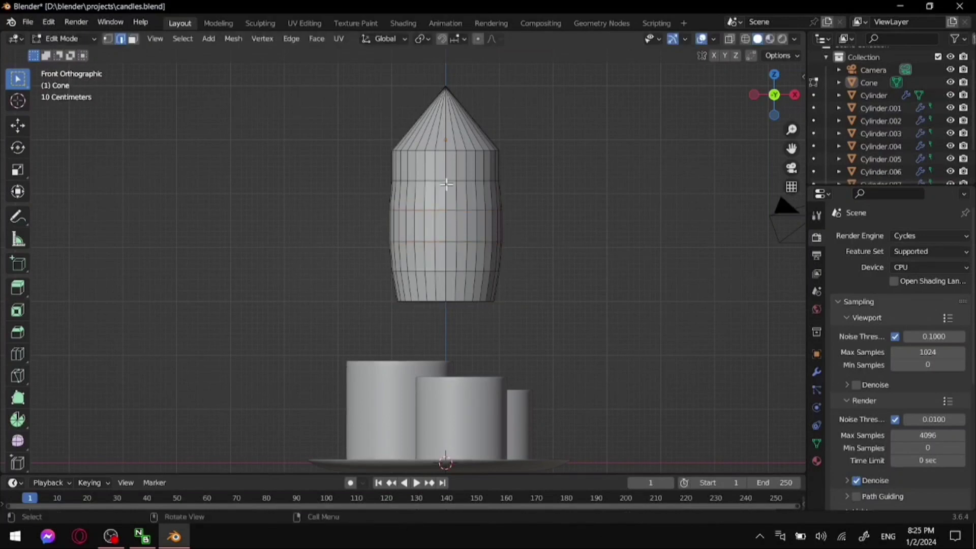
Scale the uppermost loop-cut ring and the middle ring below it to round the flame's sides
alt+click(447, 182)
key(s)
click(632, 209)
scroll(569, 234, up, 2)
shift+middle_drag(566, 235, 600, 283)
alt+click(507, 239)
key(s)
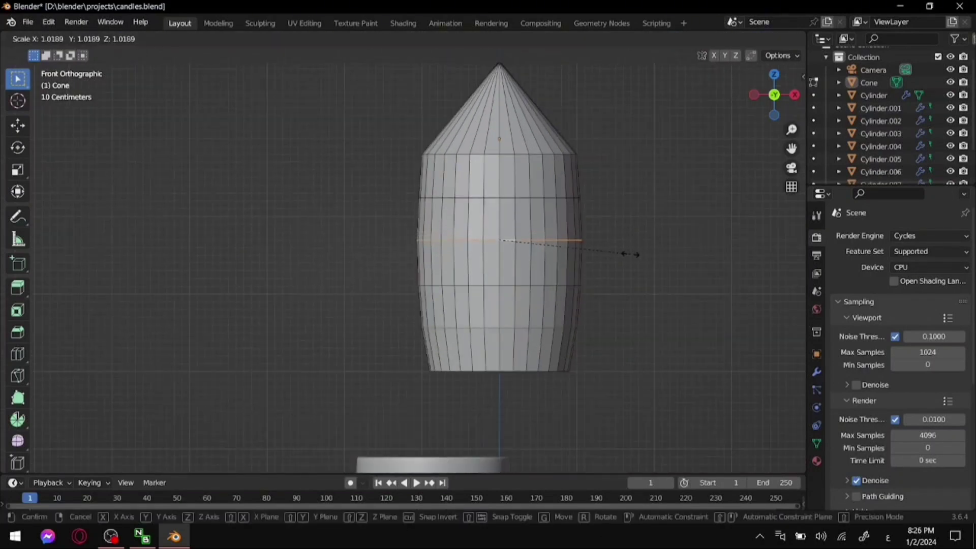
click(628, 255)
Rescale the loop-cut ring just above the flame's base to even out its lower curve
alt+click(509, 328)
key(s)
click(584, 320)
click(695, 264)
scroll(691, 265, down, 3)
shift+middle_drag(671, 263, 669, 283)
key(Tab)
key(Tab)
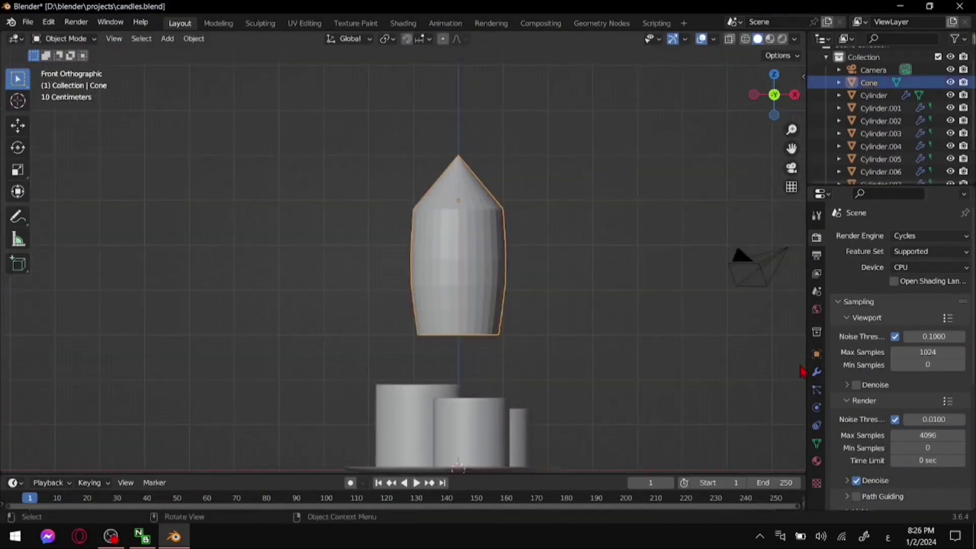
Scale the flame's bottom ring further inward for a stronger taper and return to Object Mode
alt+click(465, 335)
key(s)
click(523, 336)
key(s)
click(569, 335)
scroll(603, 322, up, 1)
key(Tab)
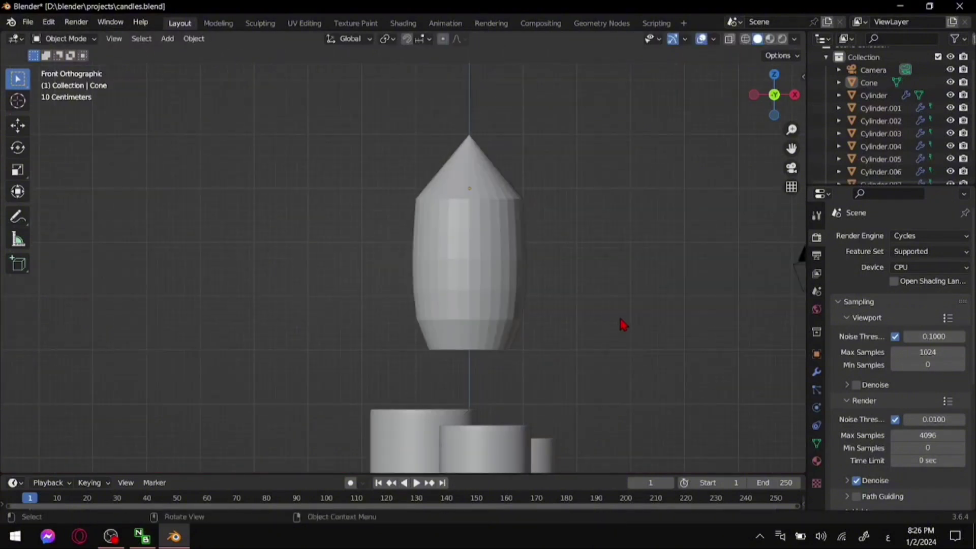
Add a Subdivision Surface modifier to the flame with viewport level 2
click(522, 305)
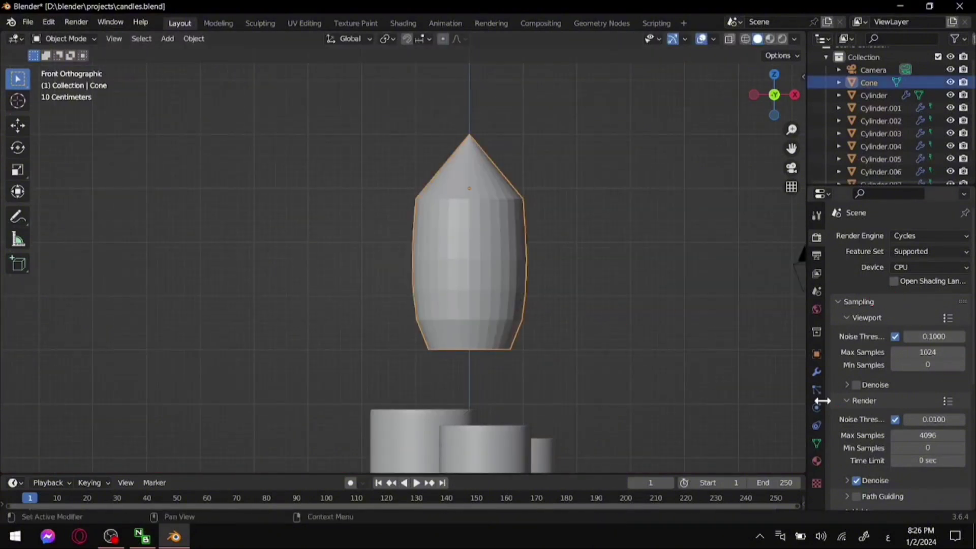
click(816, 372)
click(914, 236)
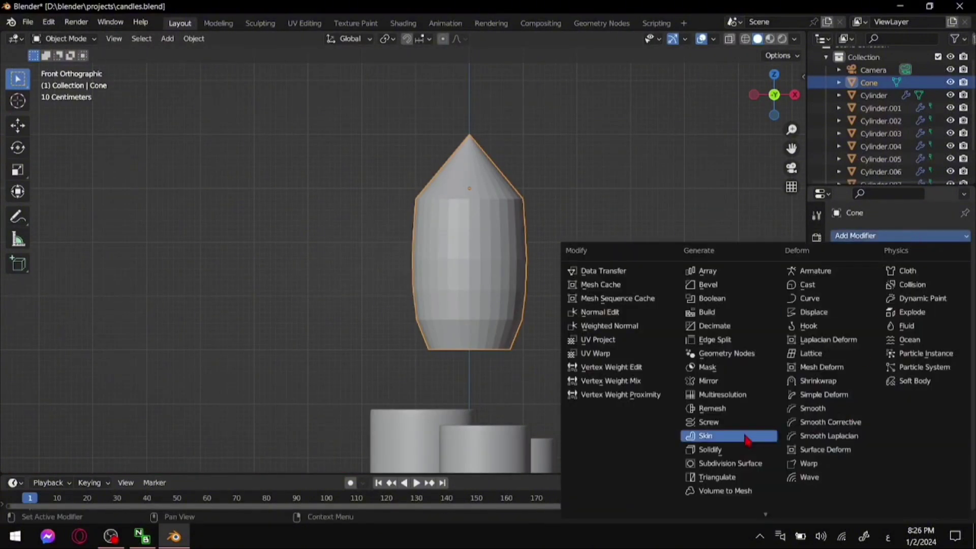
click(751, 468)
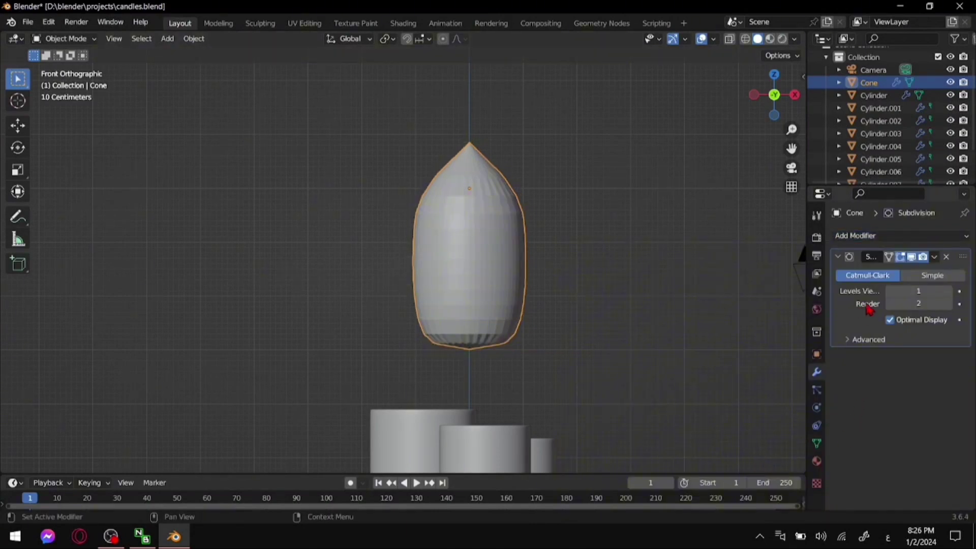
mouse_move(912, 291)
mouse_down()
mouse_move(940, 290)
mouse_move(919, 291)
mouse_up()
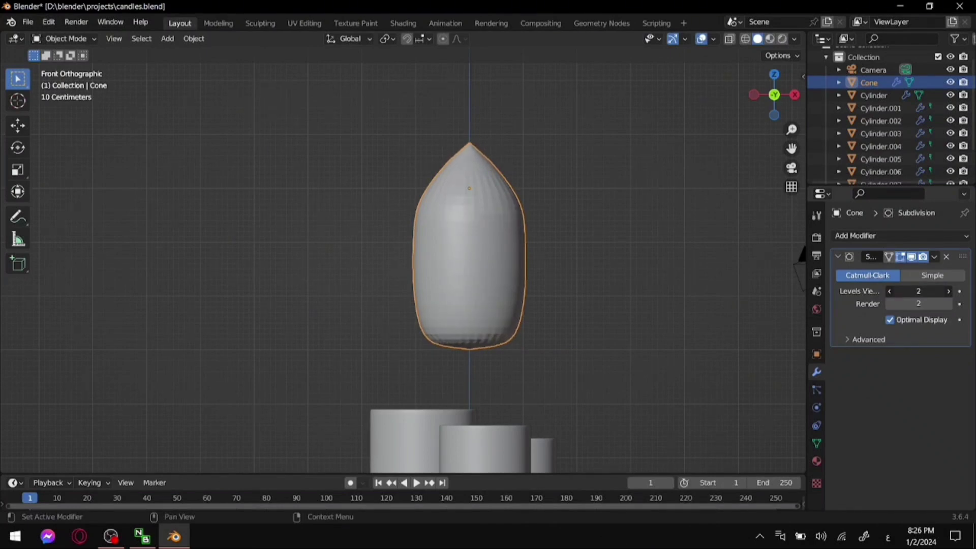
Scale the whole flame down to a fraction of its size
middle_drag(706, 257, 667, 285)
key(KP_1)
key(s)
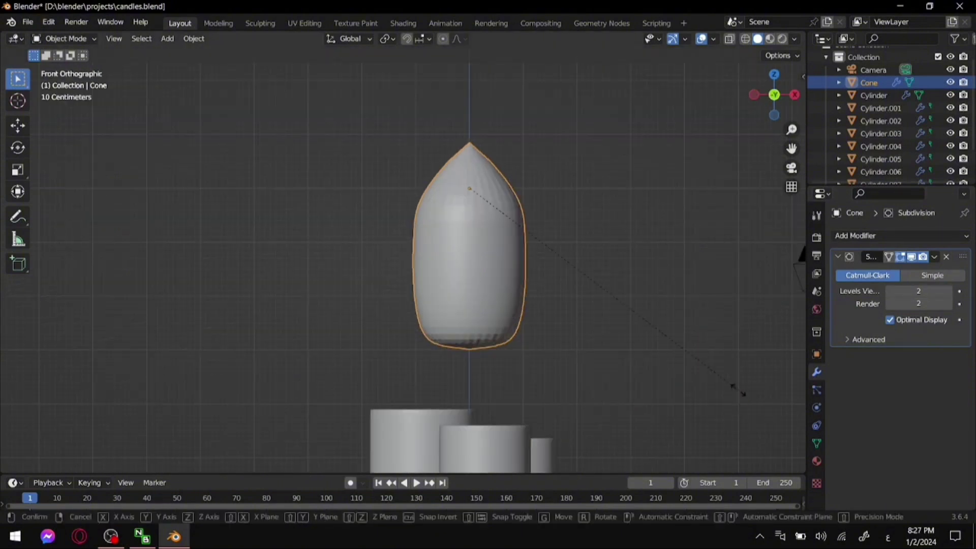
click(504, 230)
Position the flame over the largest candle's wick in top view and scale it down further
middle_drag(579, 250, 525, 316)
key(KP_7)
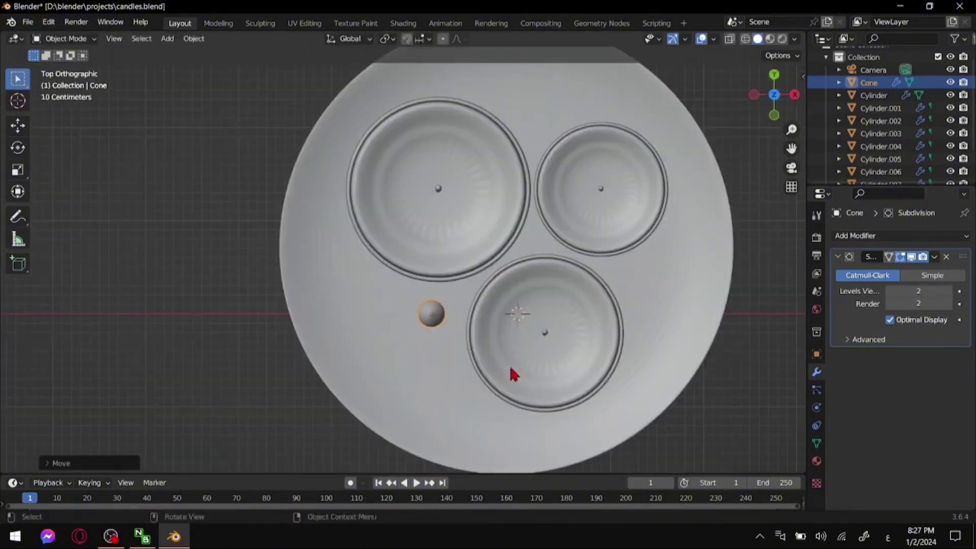
key(g)
click(538, 81)
key(s)
click(590, 327)
Scale the flame to suit the wick and lower it onto the largest candle's wick in front wireframe view
key(KP_1)
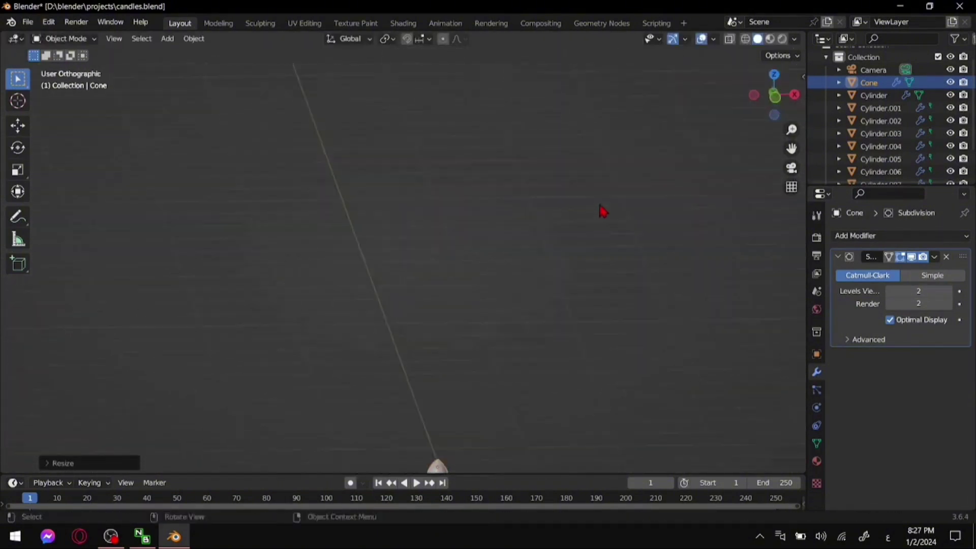
middle_drag(601, 285, 590, 183)
key(KP_1)
key(shift+z)
key(s)
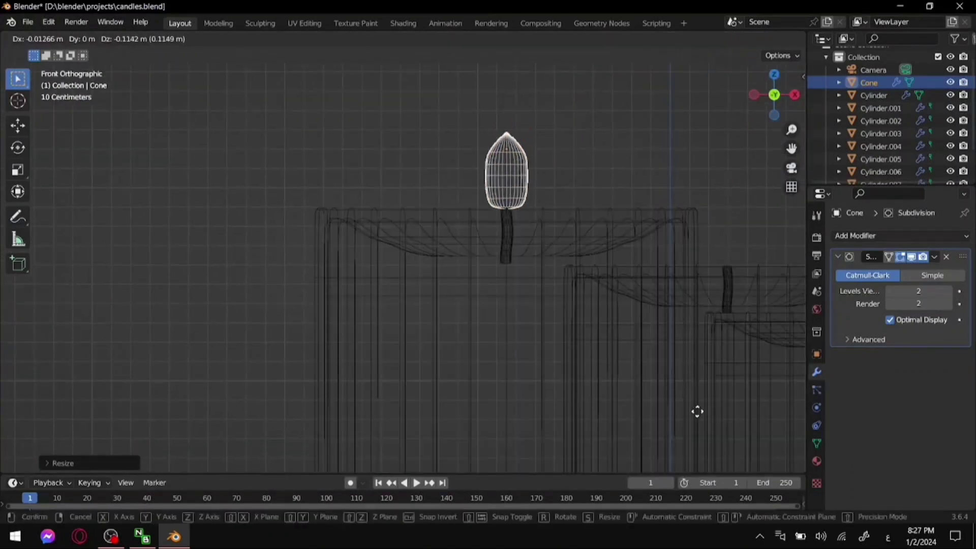
click(669, 345)
key(g)
click(670, 366)
click(730, 182)
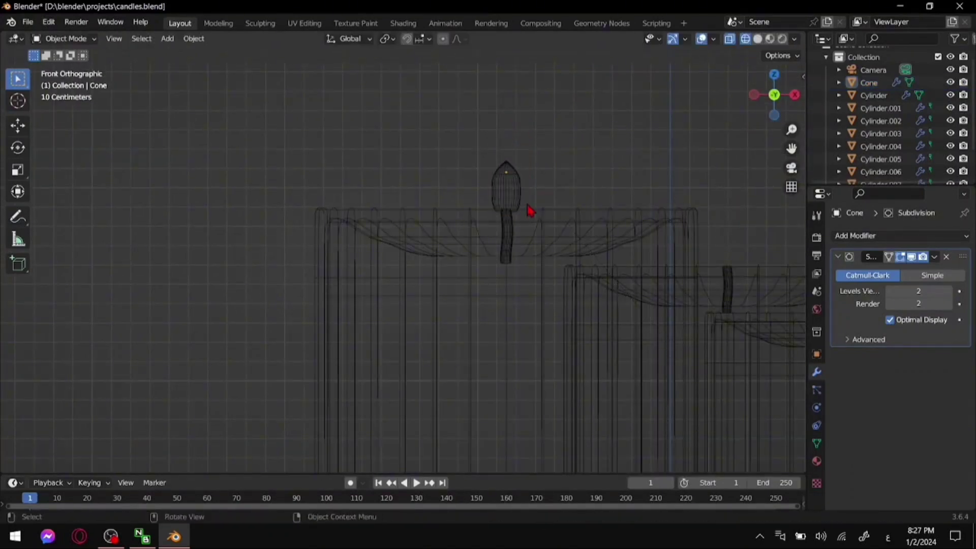
Lower the flame slightly so it surrounds the wick's tip, and leave wireframe shading
click(522, 201)
key(g)
click(525, 231)
middle_drag(702, 191, 734, 255)
mouse_move(518, 355)
middle_down()
mouse_move(669, 333)
mouse_move(640, 159)
mouse_move(630, 164)
middle_up()
key(shift+z)
Give the flame a new Emission material with an orange color of hue 0.035 and saturation 1
click(441, 220)
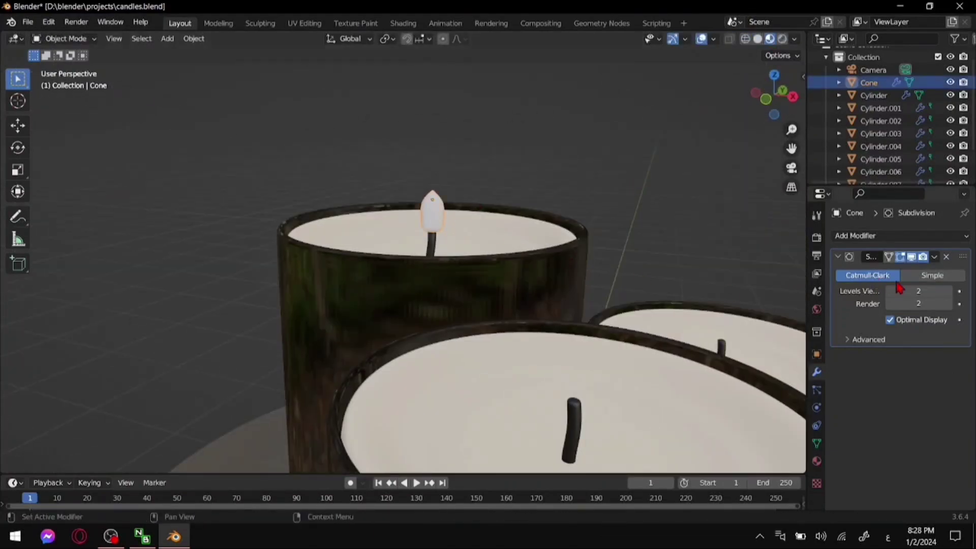
click(816, 461)
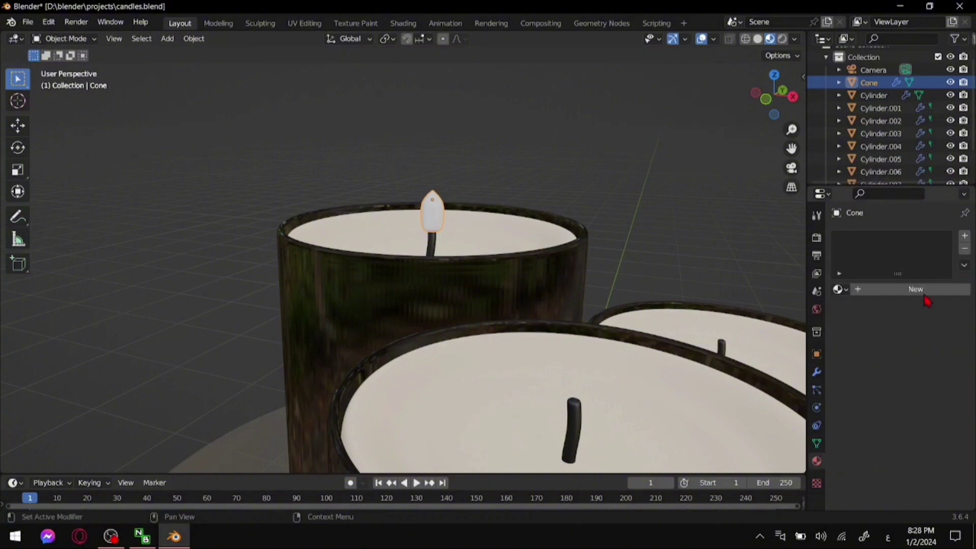
click(921, 292)
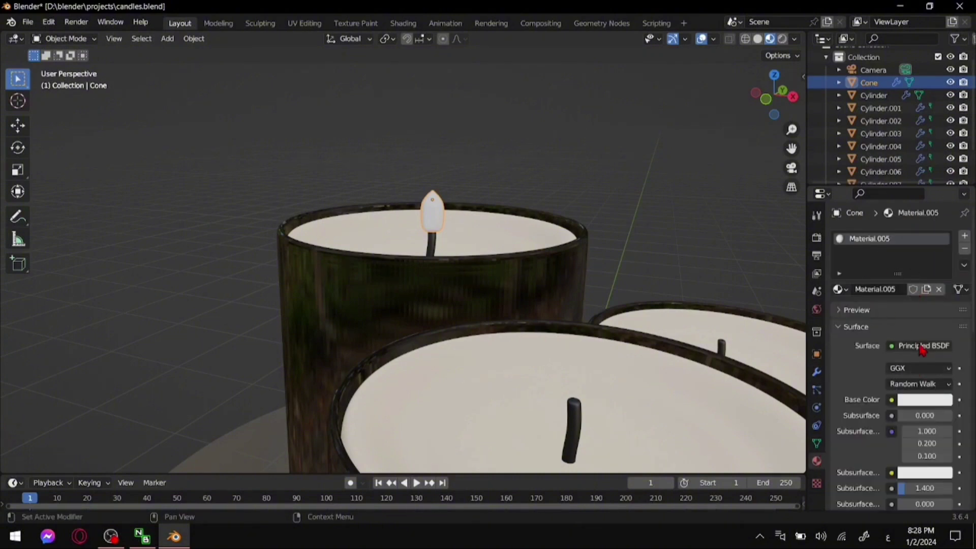
click(921, 347)
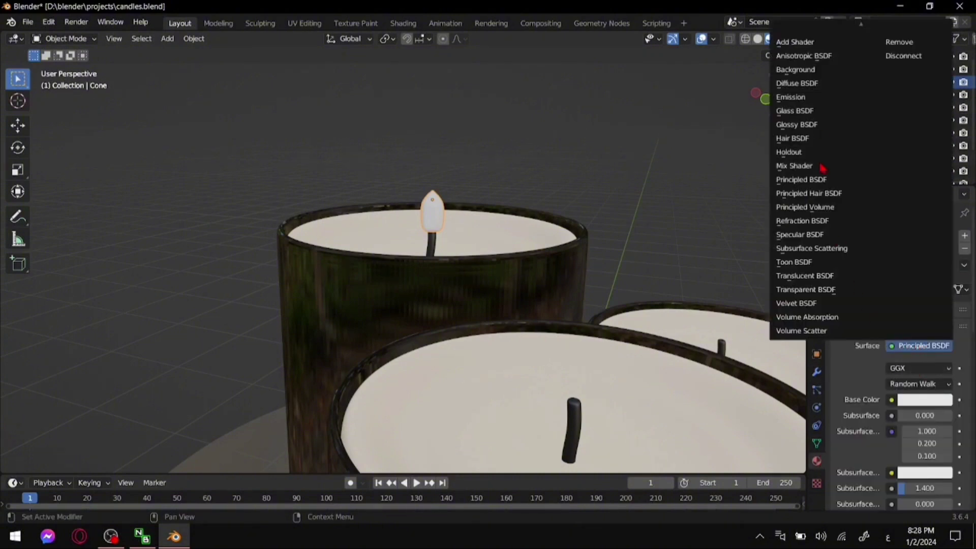
click(834, 99)
click(930, 370)
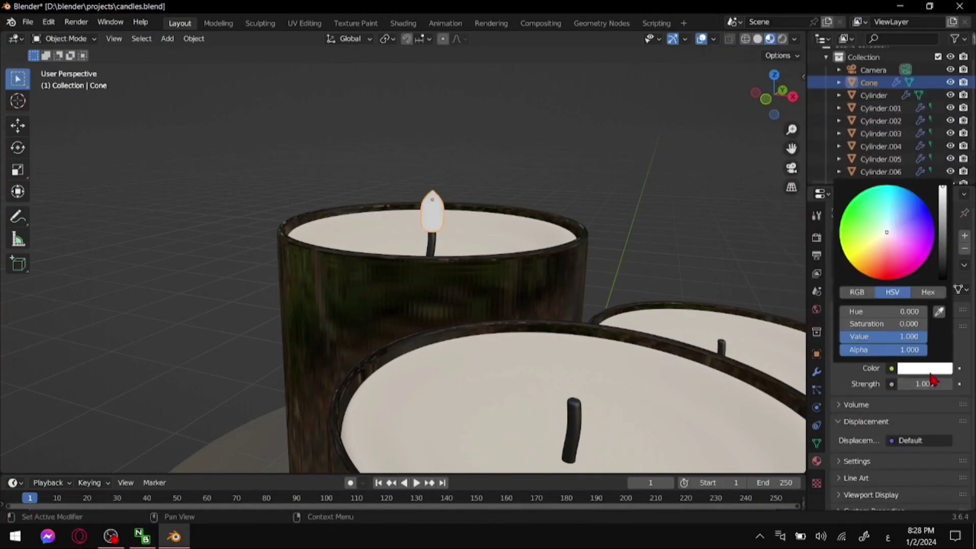
mouse_move(886, 248)
mouse_down()
mouse_move(853, 261)
mouse_move(873, 266)
mouse_move(862, 274)
mouse_up()
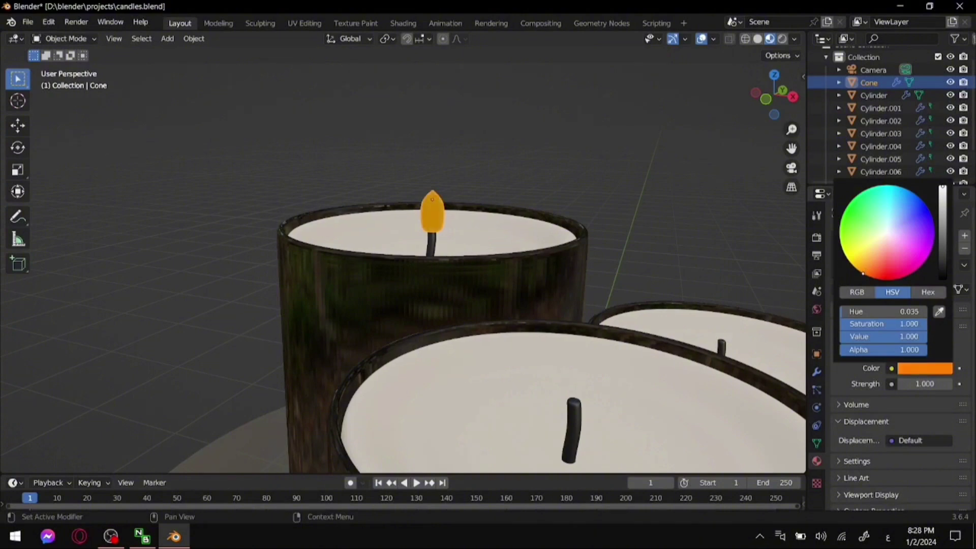
Set the flame material's emission strength to 11.9 and deselect the flame
mouse_move(922, 384)
mouse_down()
mouse_move(950, 383)
mouse_move(910, 384)
mouse_up()
click(710, 241)
scroll(676, 254, down, 8)
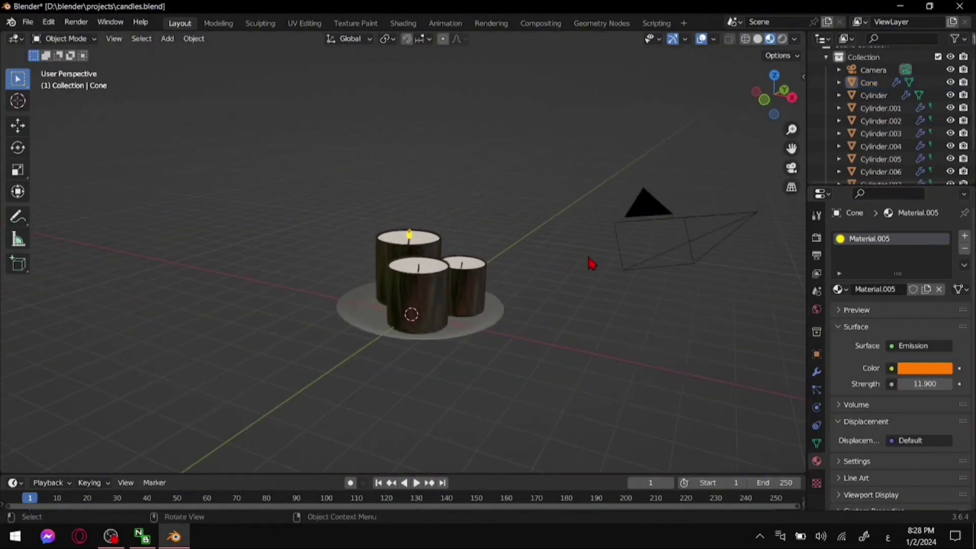
Move the camera in camera view so all three candles and the plate fit inside its frame
key(KP_0)
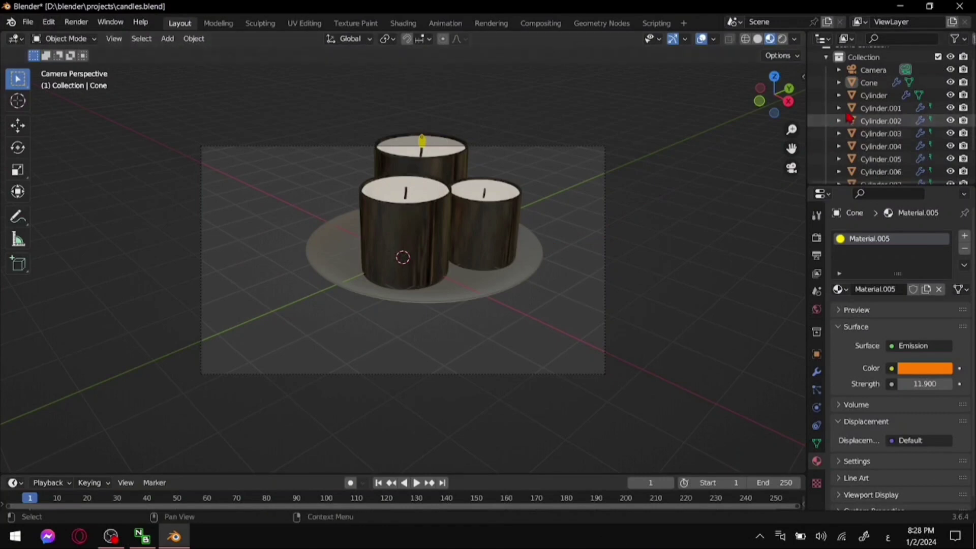
click(604, 267)
key(g)
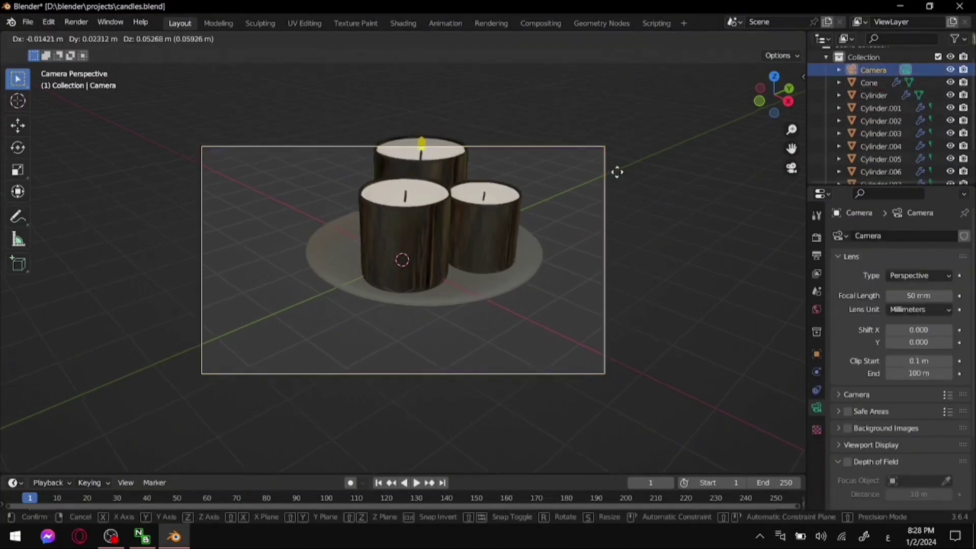
click(219, 361)
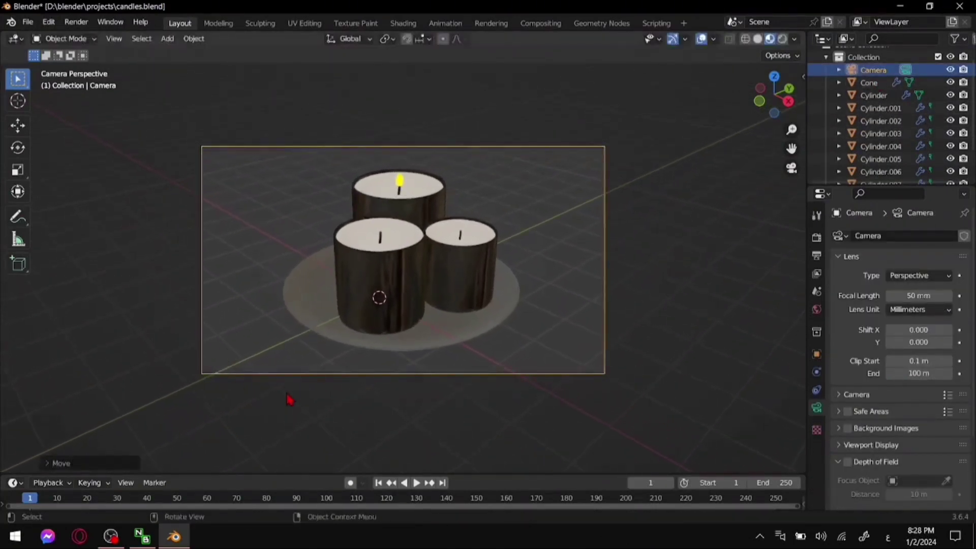
click(154, 350)
middle_click(197, 292)
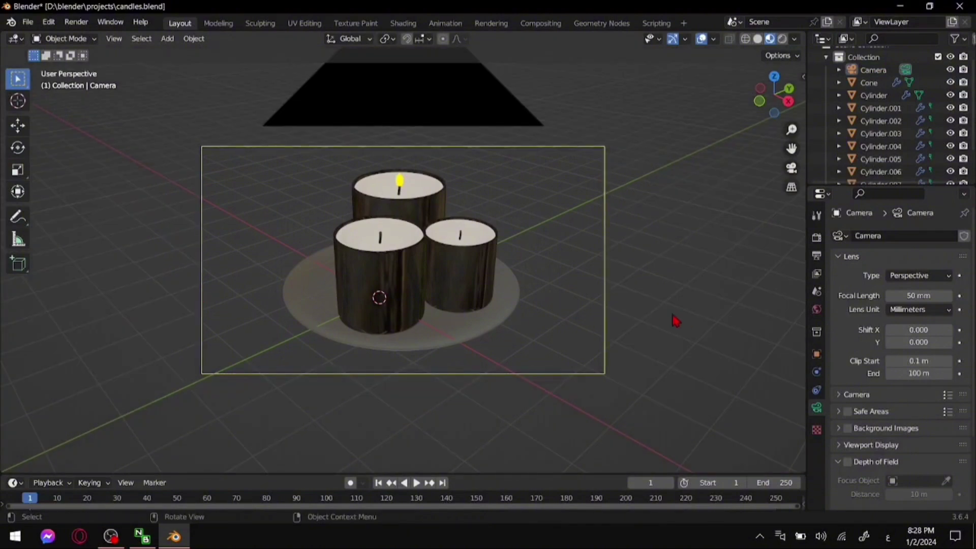
Preview the largest candle's flame glow in rendered shading
key(z)
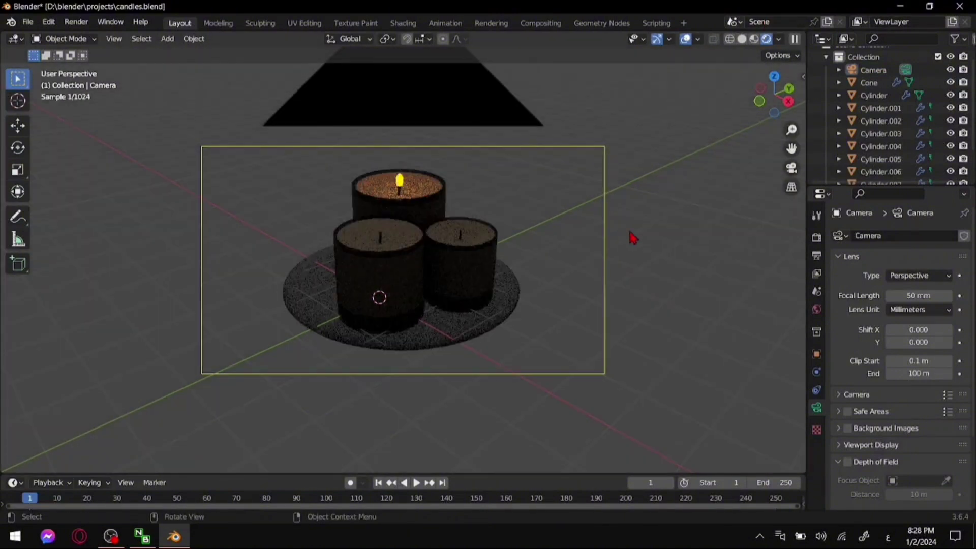
middle_drag(631, 235, 639, 246)
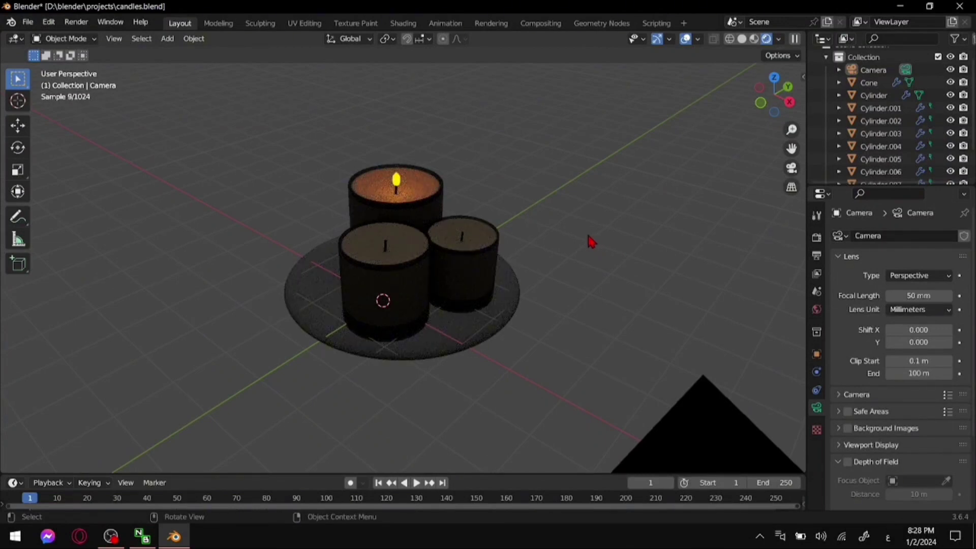
ctrl+middle_drag(505, 235, 487, 320)
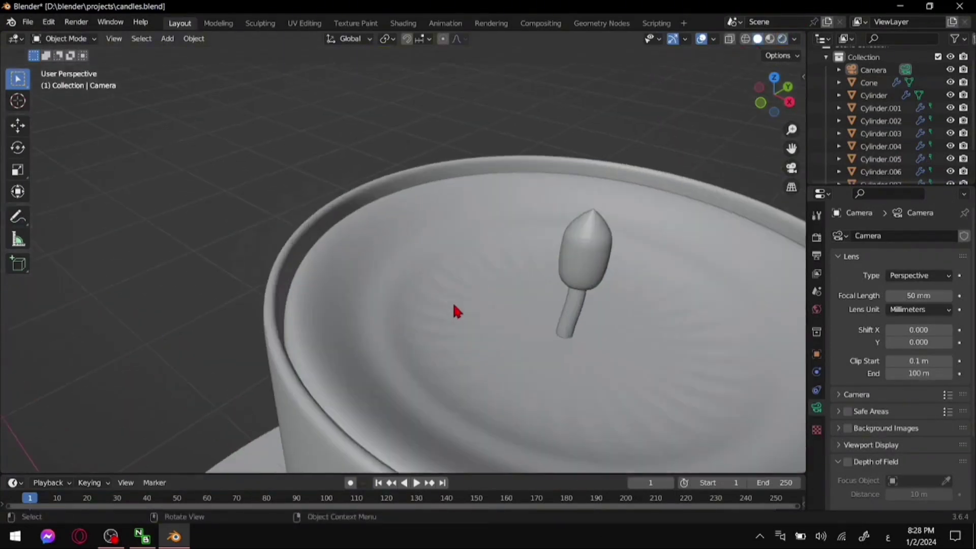
Lower the flame in front wireframe view so it encloses the tip of the largest candle's wick
scroll(639, 292, up, 3)
key(KP_1)
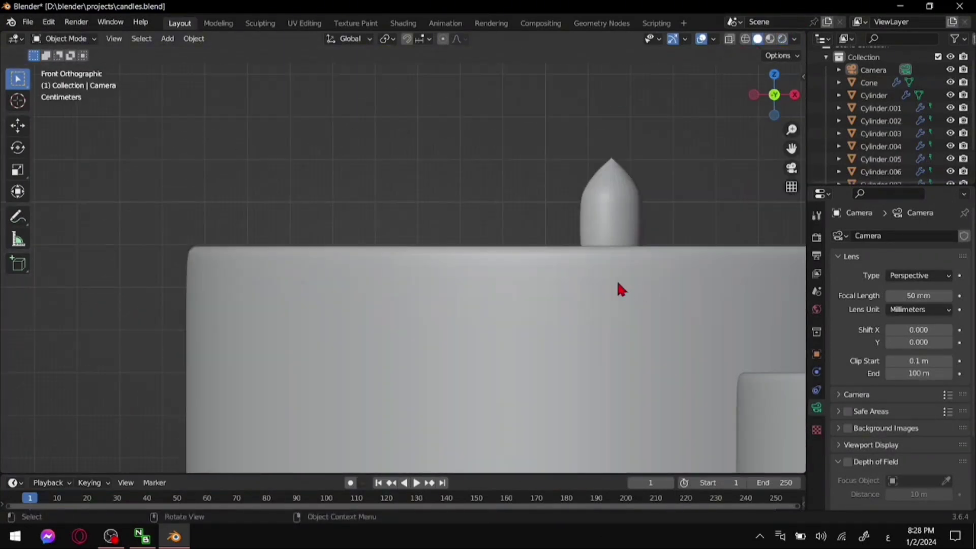
click(745, 38)
click(611, 237)
key(g)
click(721, 265)
click(711, 224)
middle_drag(661, 224, 632, 238)
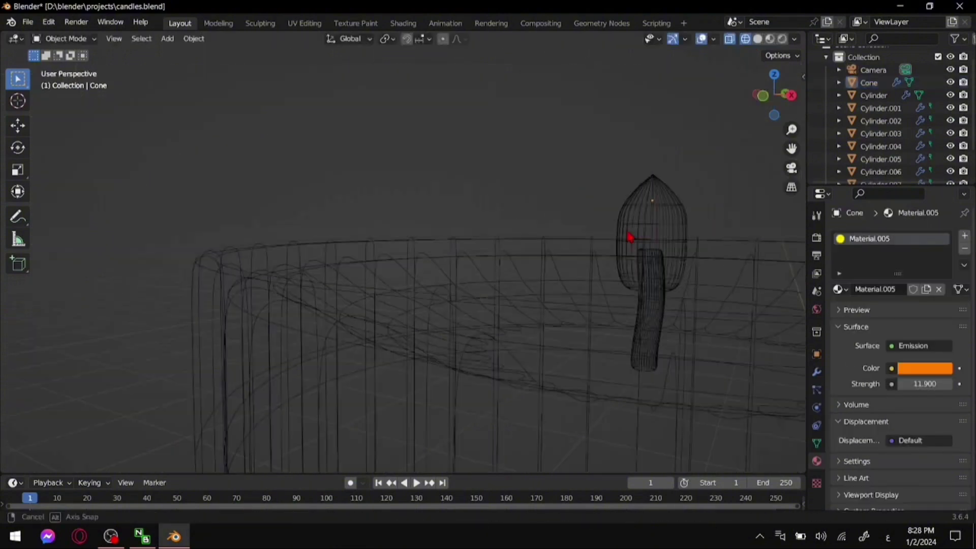
Duplicate the flame in front view and place the copy over the medium candle's wick
key(KP_1)
scroll(471, 256, down, 6)
click(473, 258)
key(shift+d)
click(734, 319)
Scale the medium candle's flame down slightly and adjust its position on the wick
shift+middle_drag(737, 285, 542, 250)
click(442, 262)
key(s)
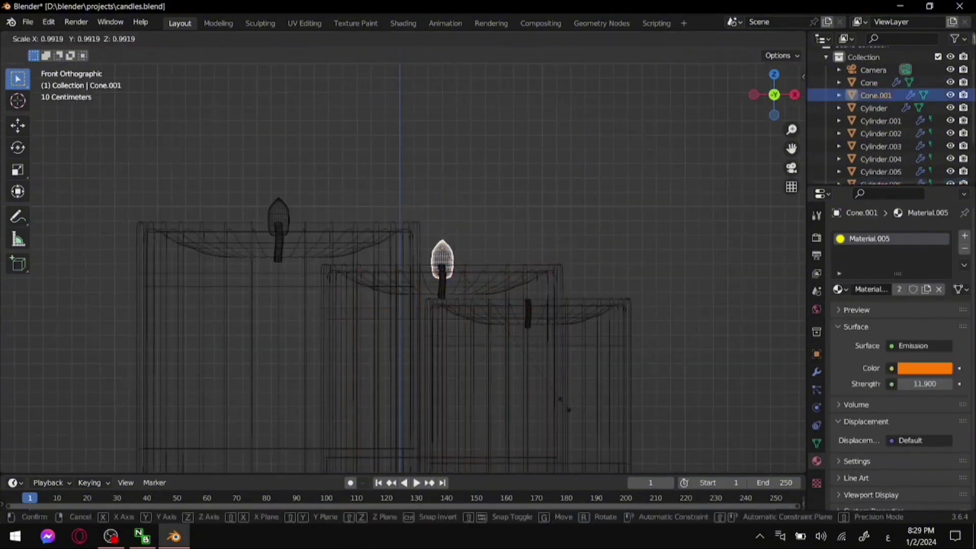
click(570, 394)
key(g)
click(601, 246)
Duplicate the medium candle's flame onto the smallest candle's wick, scale the copy down and fine-tune its height
key(shift+d)
click(768, 452)
key(s)
click(691, 405)
key(g)
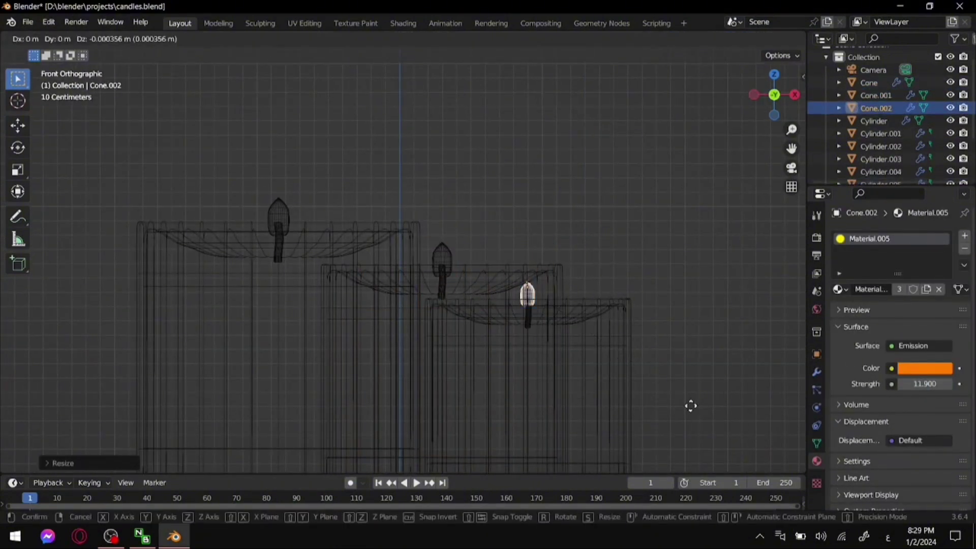
click(690, 408)
Align the duplicated flames with their candles' wicks in top view
middle_drag(664, 265, 639, 300)
key(KP_7)
click(431, 234)
key(g)
click(572, 465)
Lower the medium candle's flame slightly onto its wick in front view and deselect it
key(KP_1)
scroll(586, 289, up, 6)
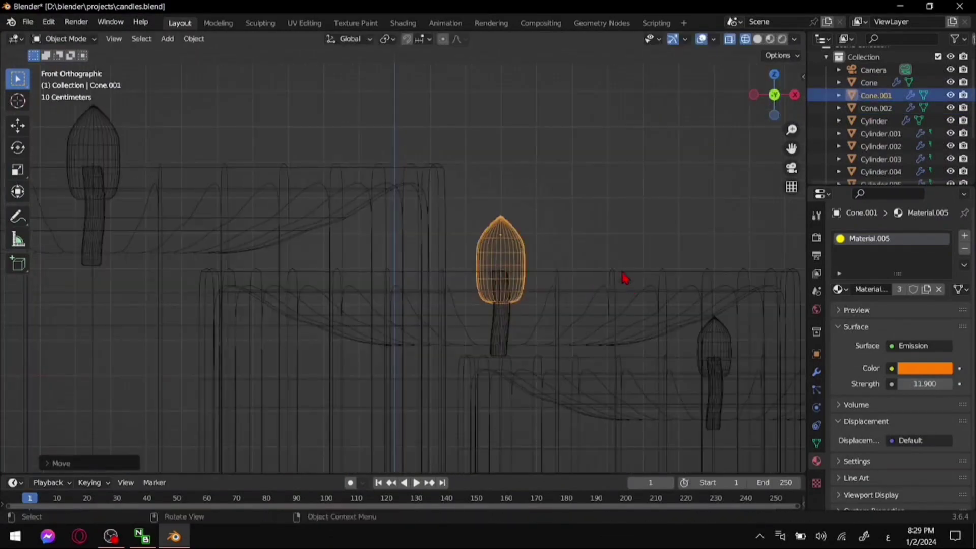
key(g)
click(624, 286)
key(alt+a)
Examine the three lit candles from several angles in rendered shading, and return to solid shading
scroll(577, 298, down, 5)
middle_drag(104, 159, 673, 230)
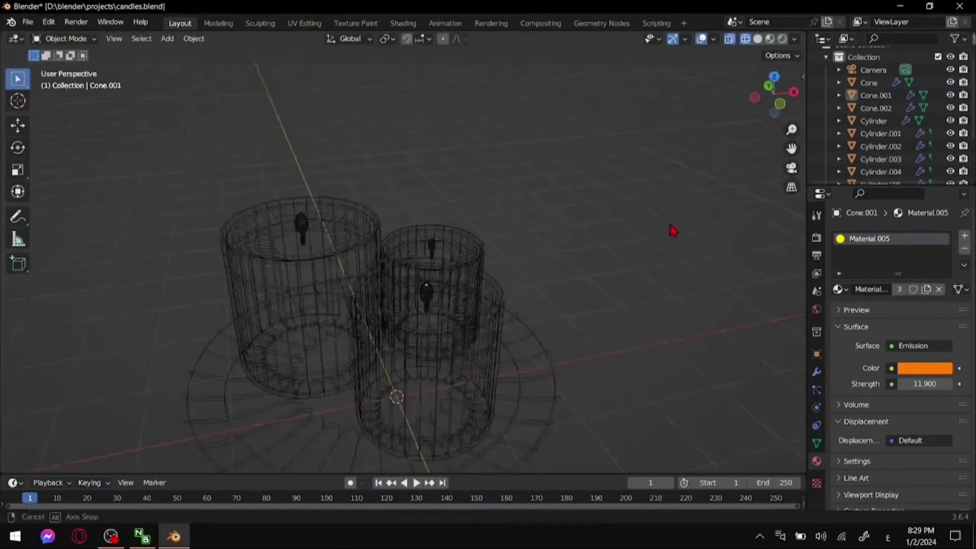
scroll(673, 230, down, 2)
key(shift+z)
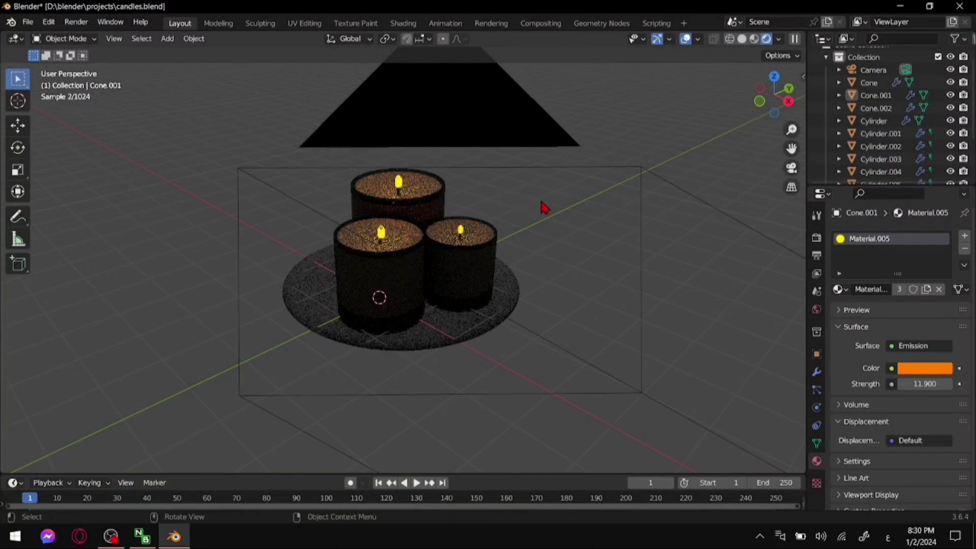
scroll(543, 207, up, 2)
middle_drag(544, 210, 625, 283)
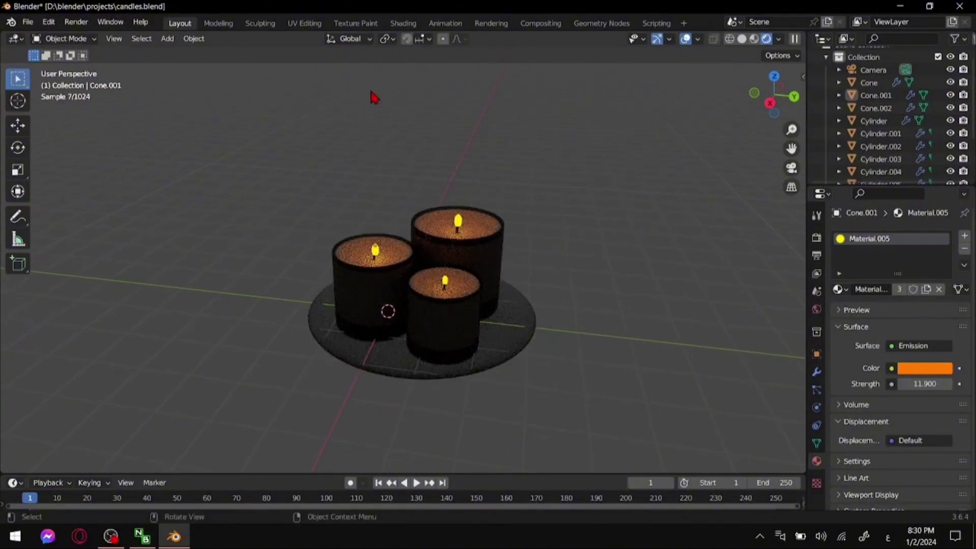
key(z)
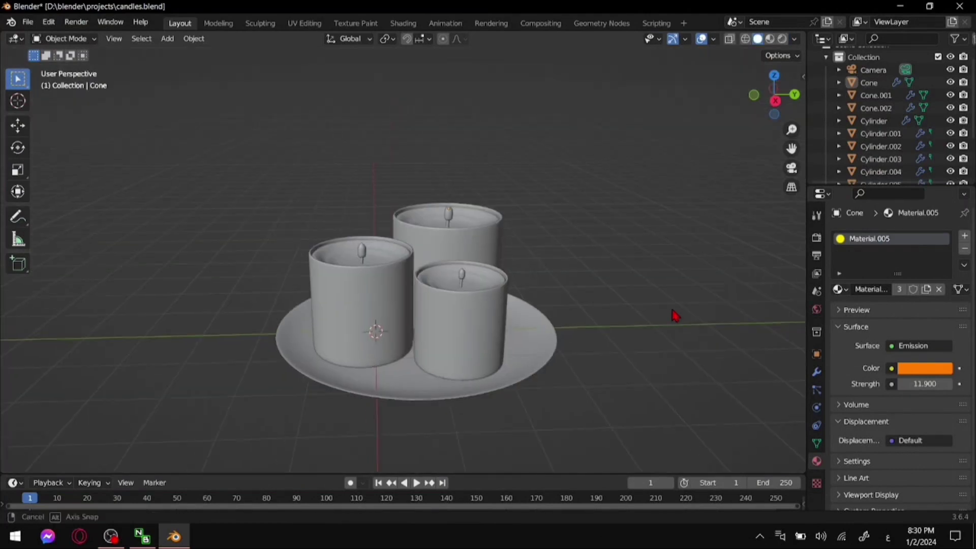
middle_drag(675, 318, 693, 314)
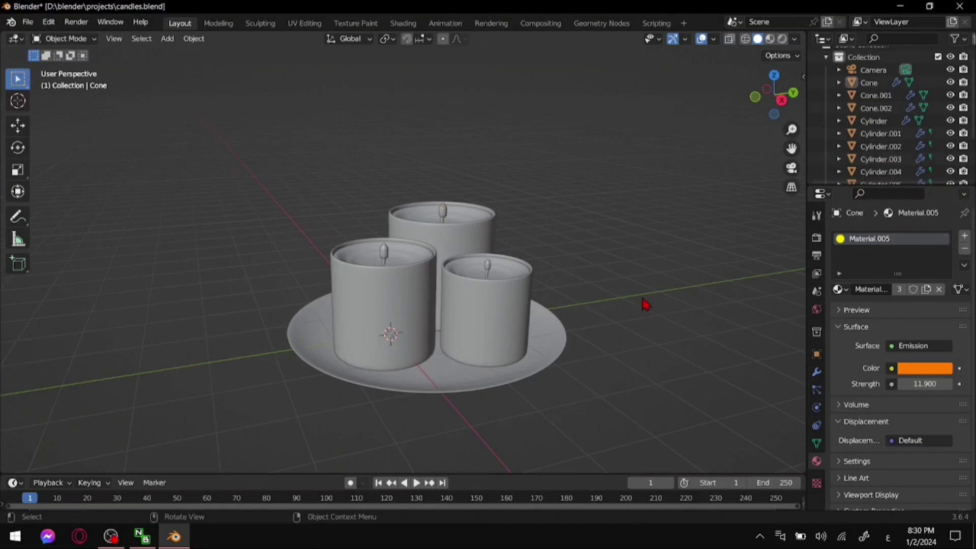